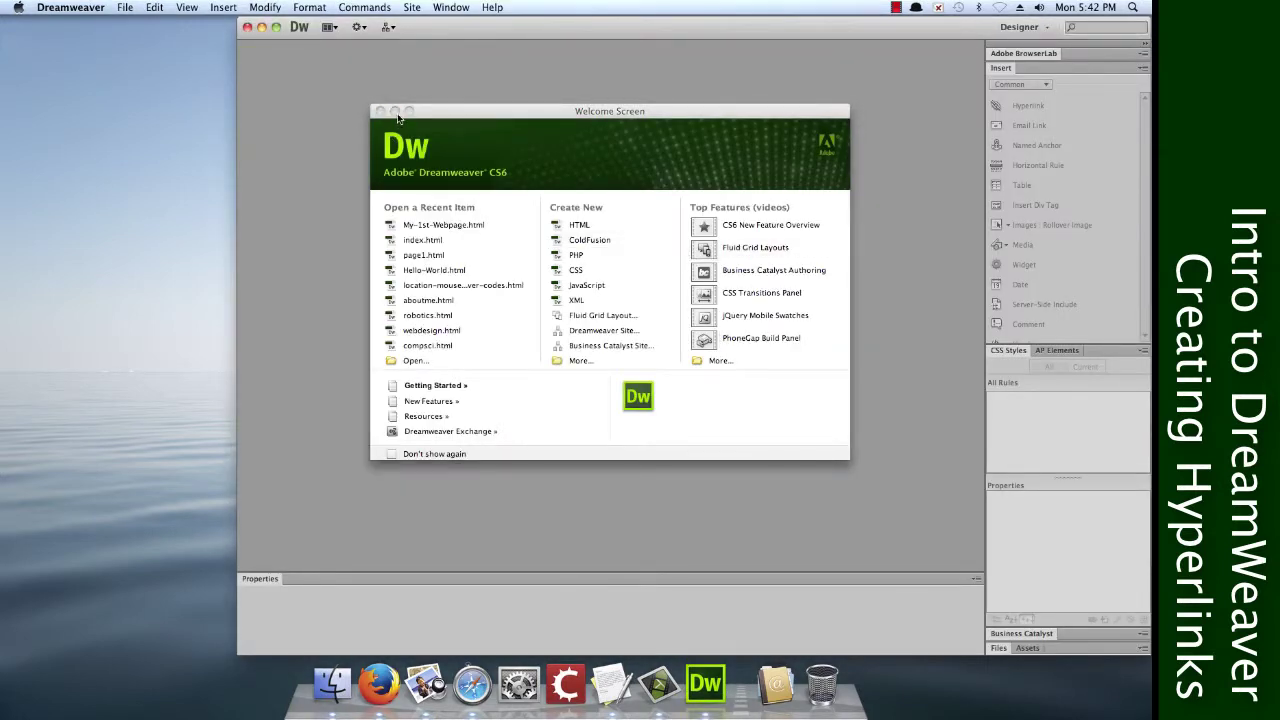
Step: Minimize the Dreamweaver windows and move My-1st-Webpage.html from the desktop to the Trash
click(395, 111)
click(261, 28)
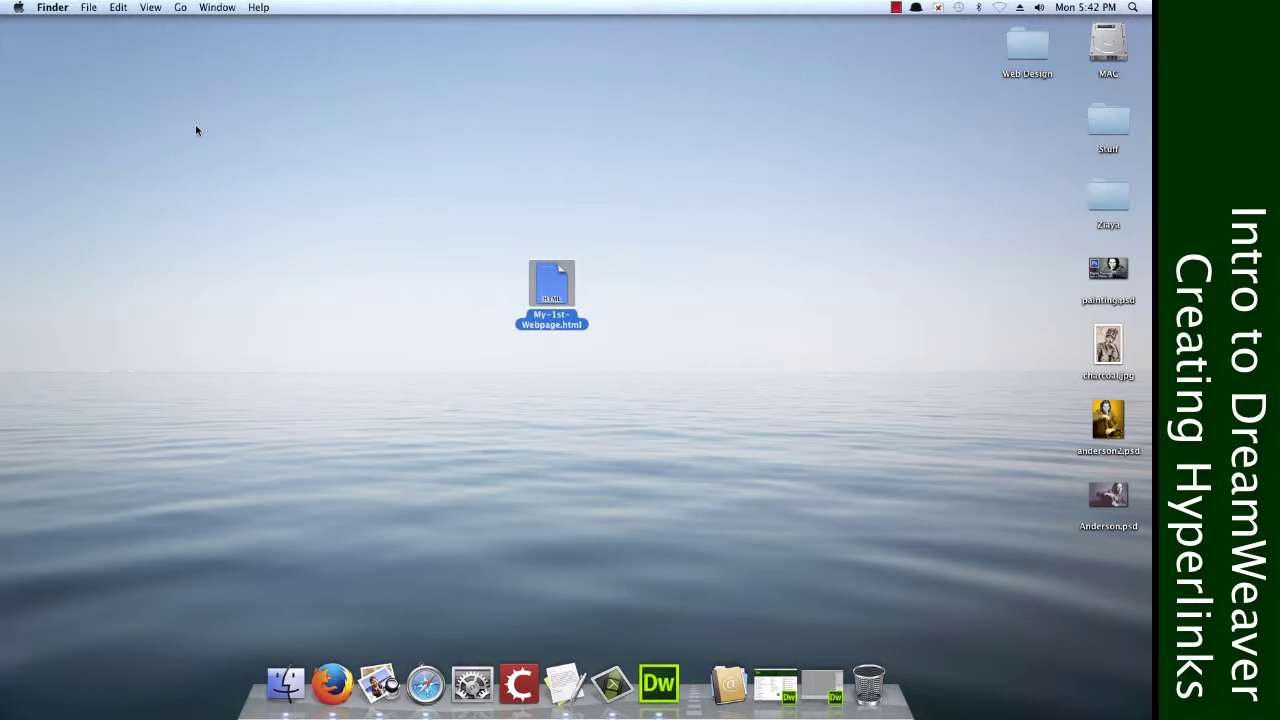
click(714, 168)
drag(556, 282, 885, 656)
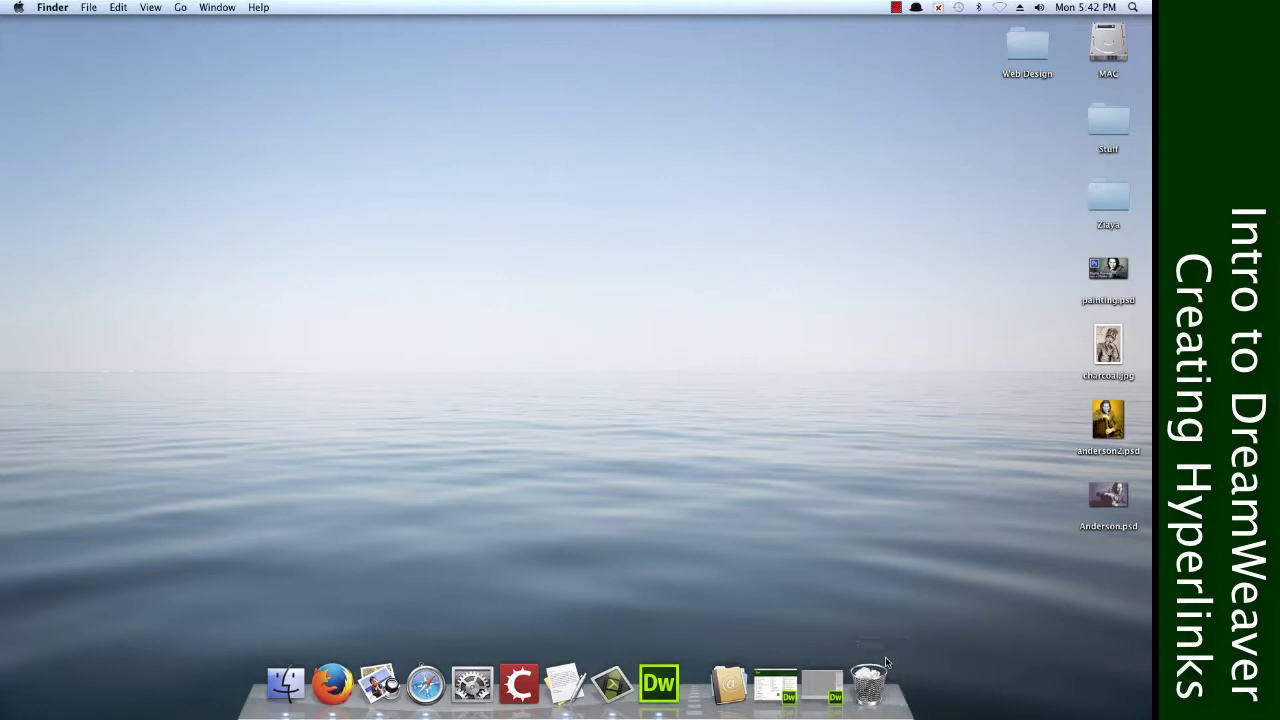
Step: Restore the Dreamweaver windows, create a new HTML page and show it in Design view
click(827, 688)
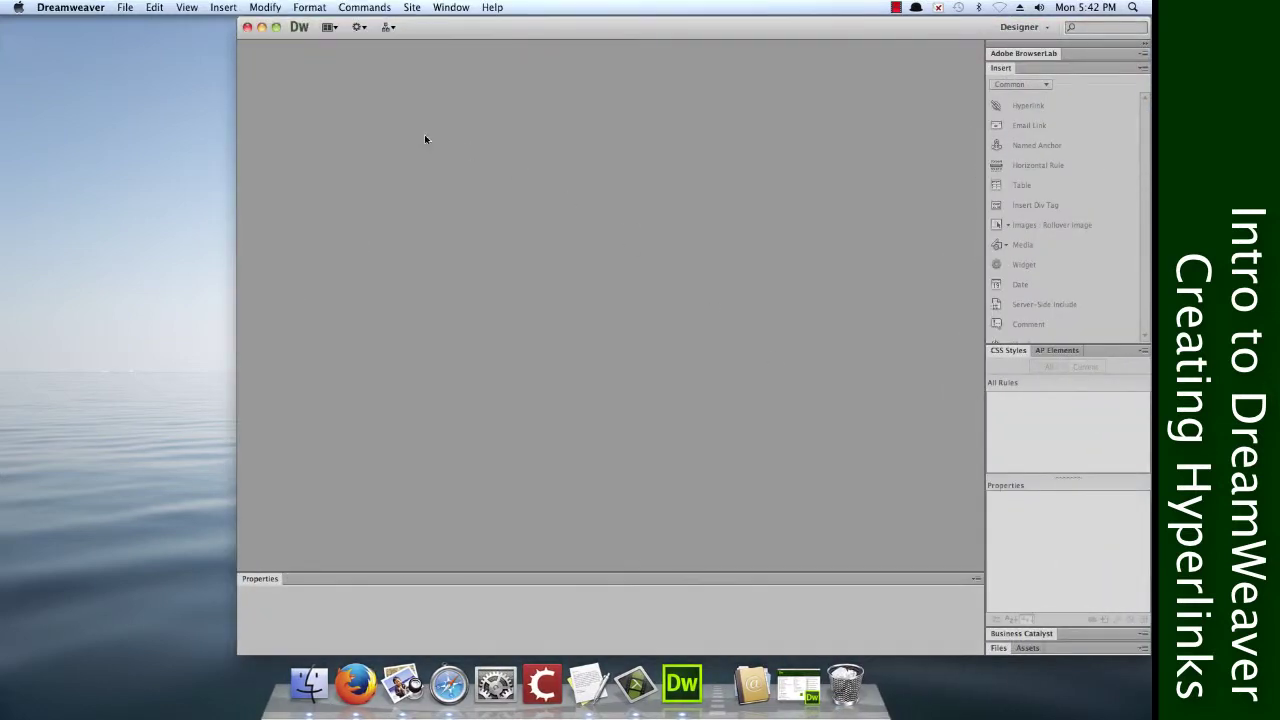
click(799, 685)
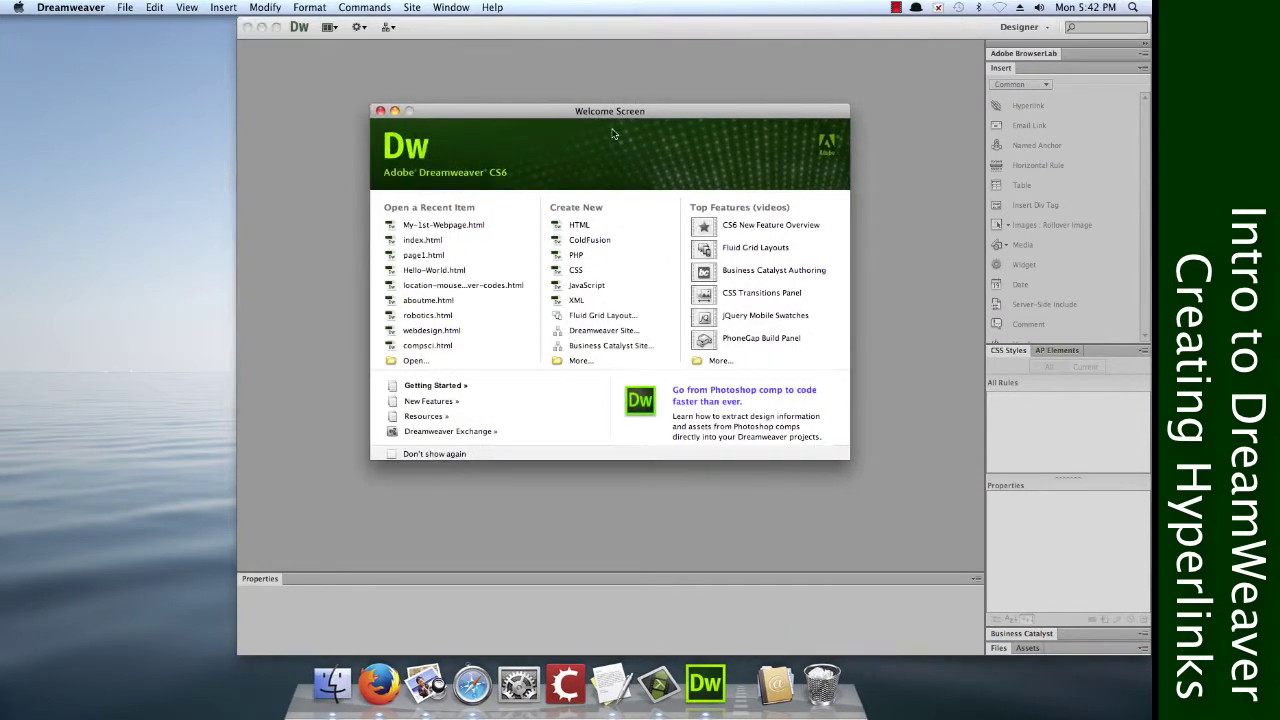
click(573, 225)
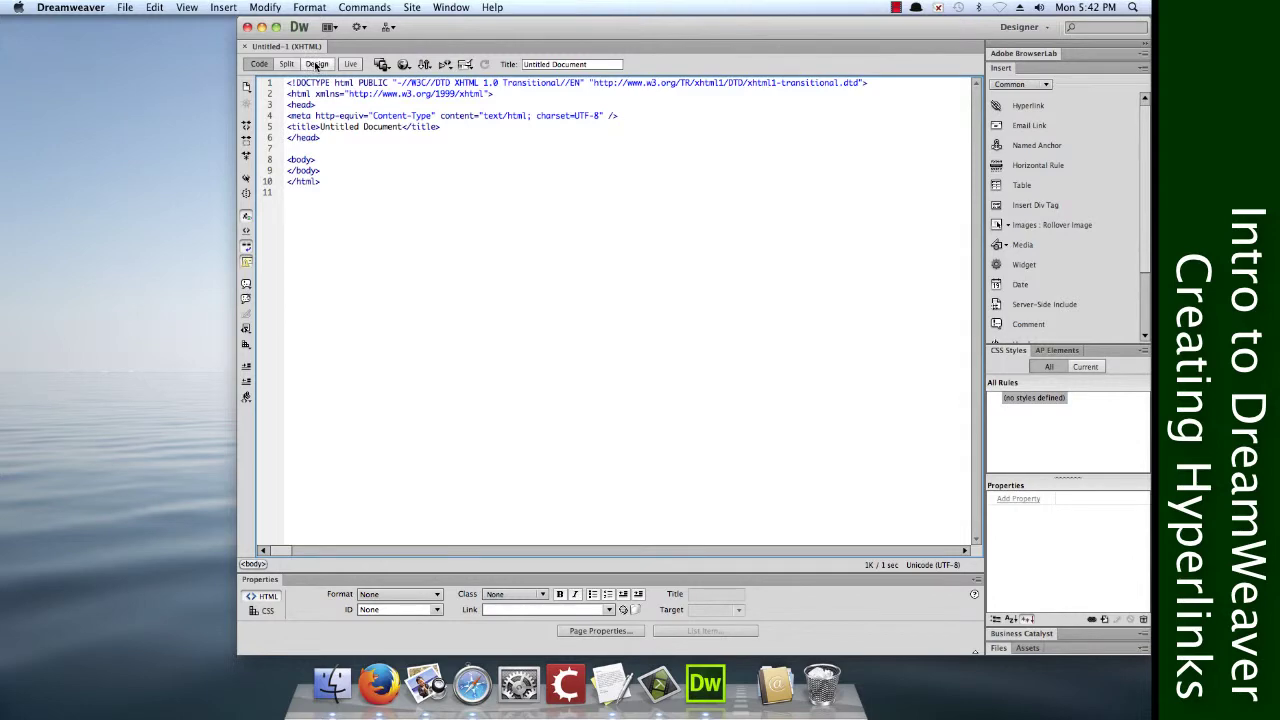
click(316, 64)
Step: Set the document title of the new page to "Page One"
click(609, 64)
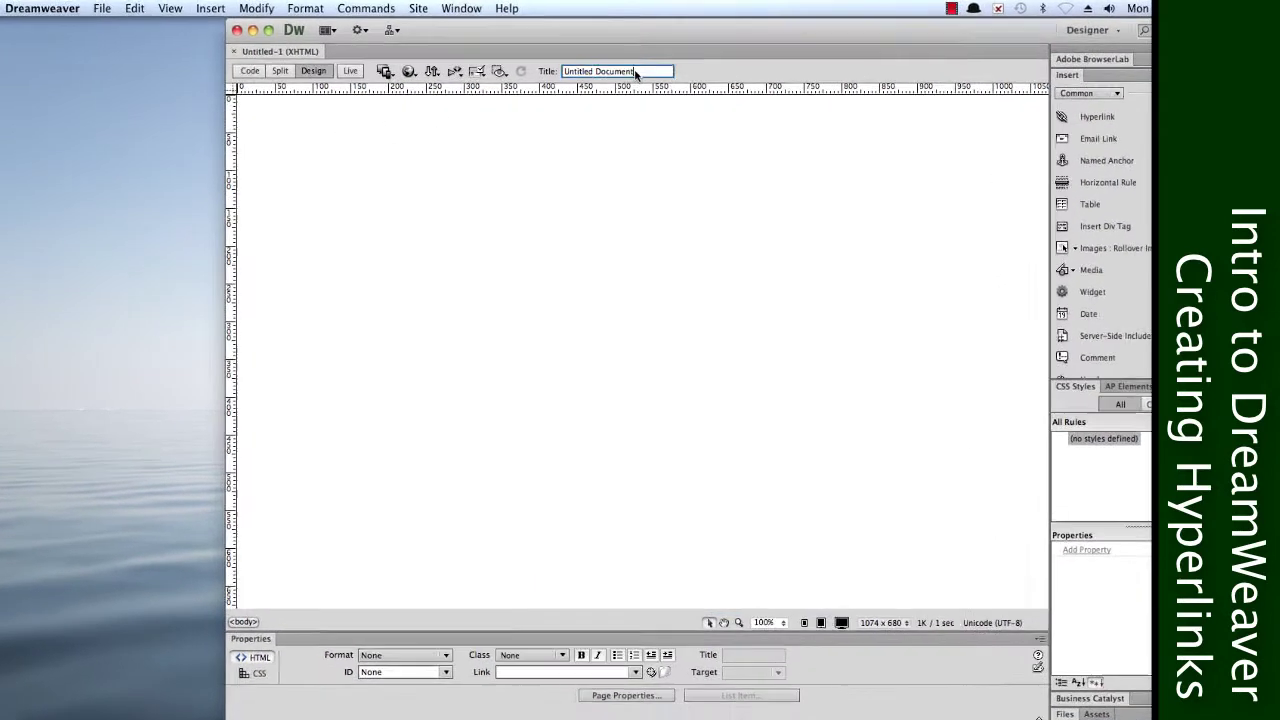
triple_click(635, 72)
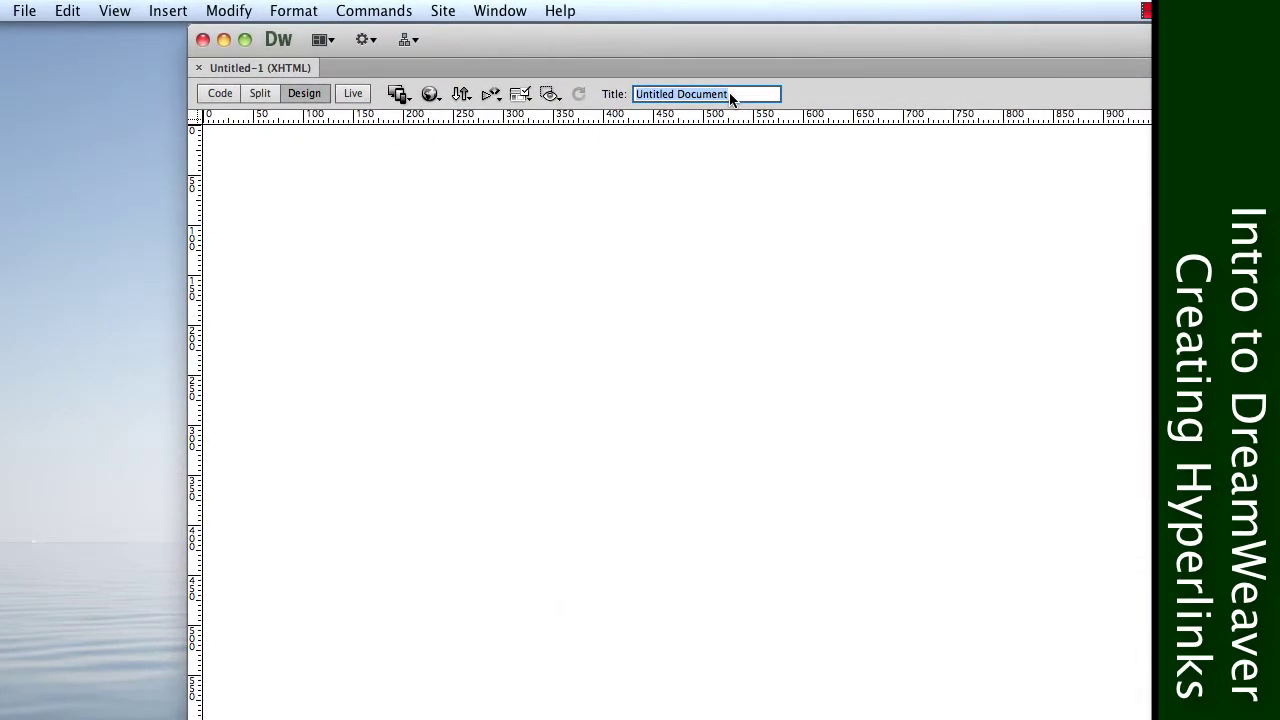
text(Page One)
Step: Enter "Page One" and, as a second paragraph, "Here is some amazing text." in the page body
click(679, 199)
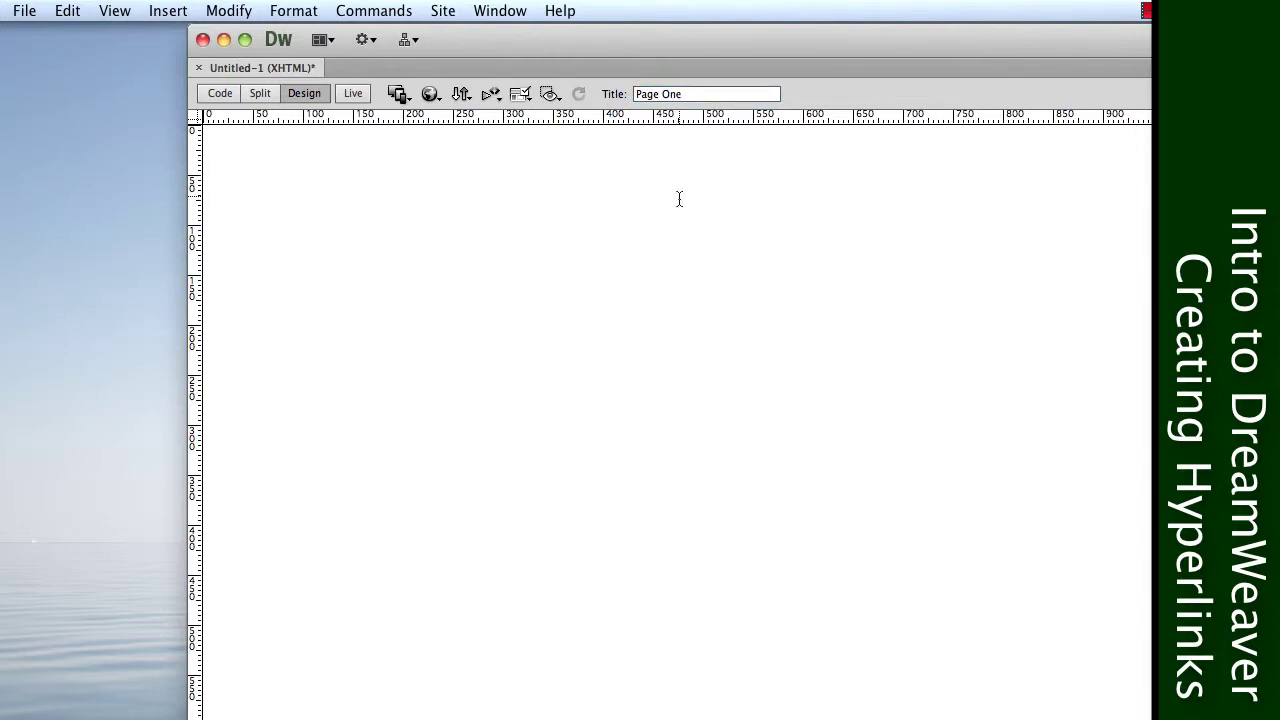
text(Page Ob)
key(BackSpace)
text(ne)
key(Return)
text(Here is s)
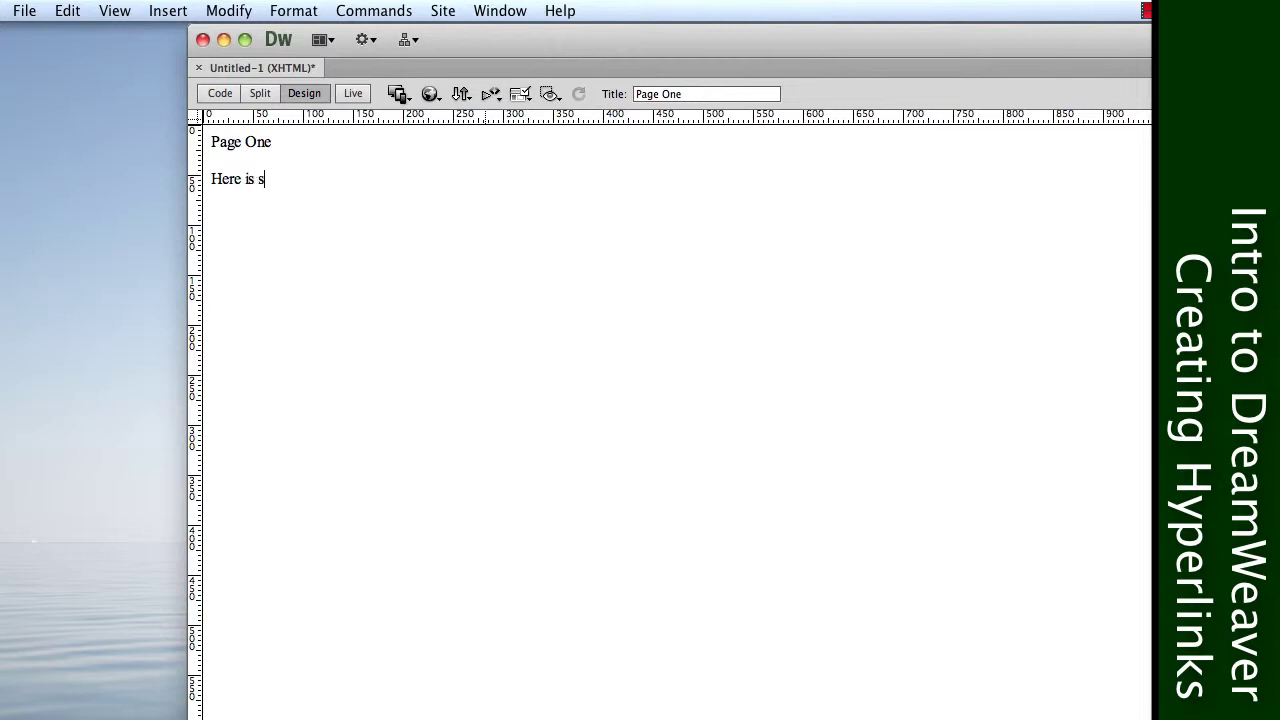
text(ome amazing text.)
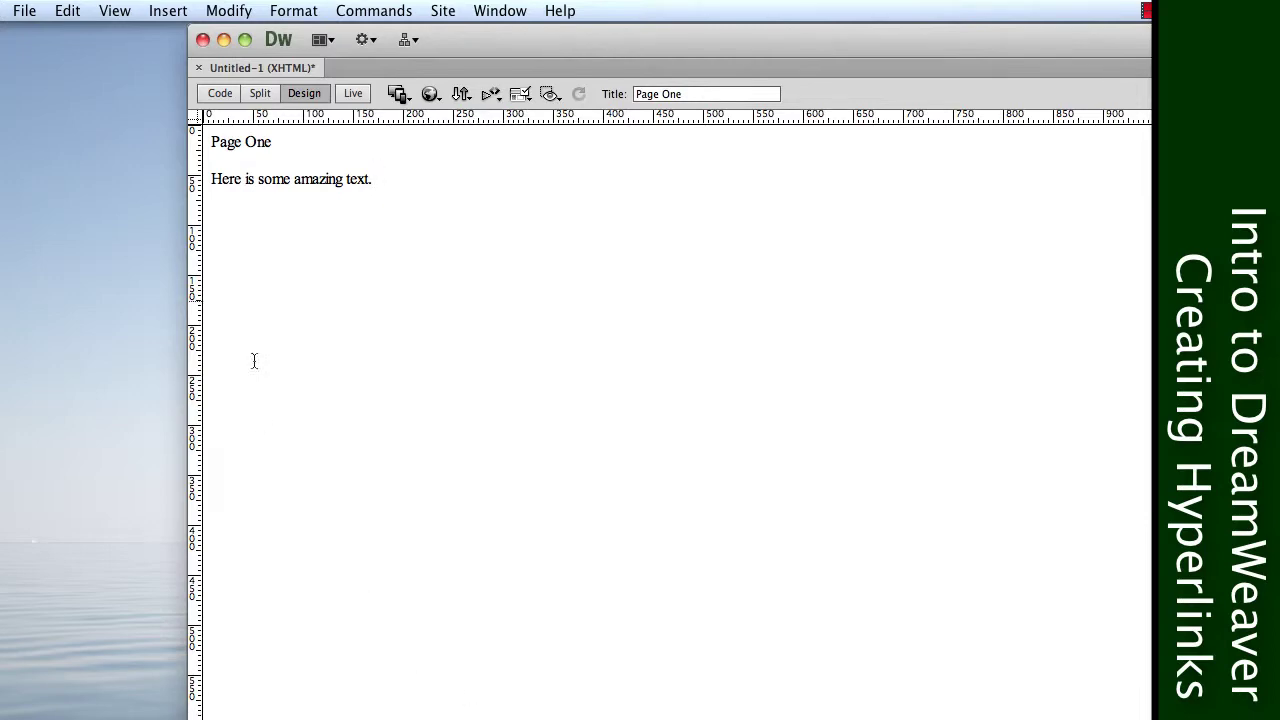
Step: Format the "Page One" line as Heading 1
drag(273, 142, 214, 146)
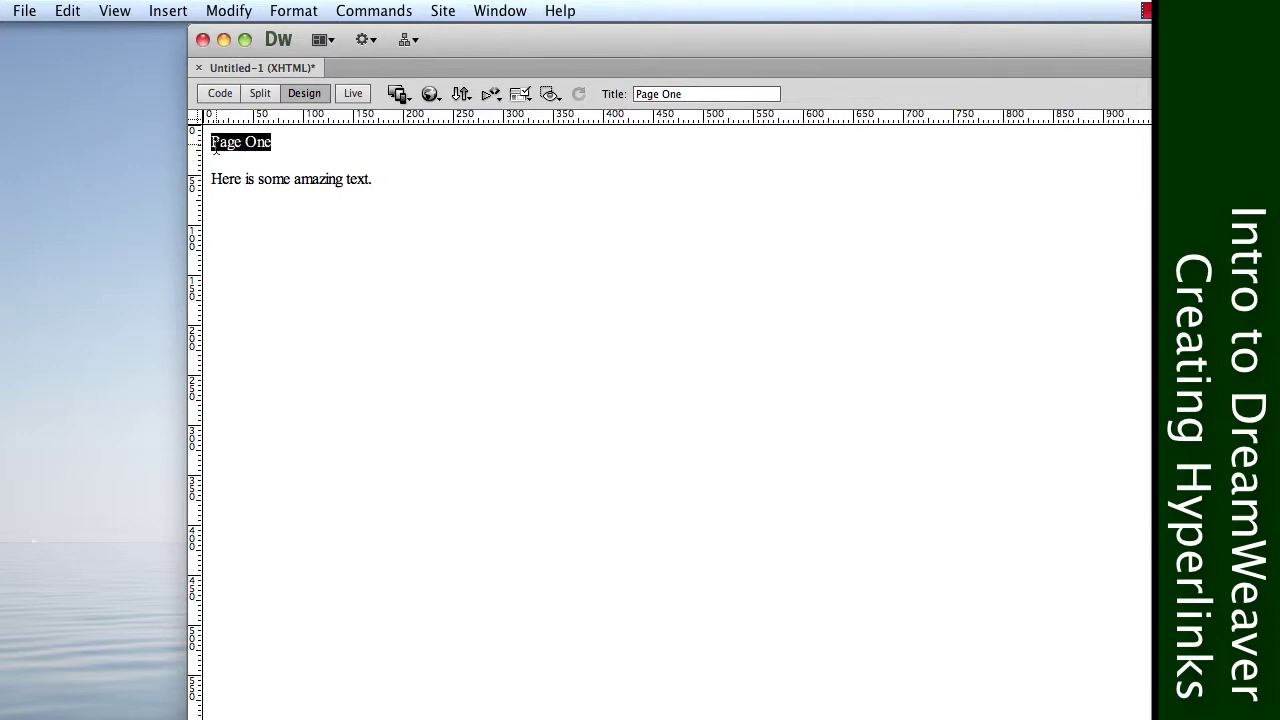
click(280, 685)
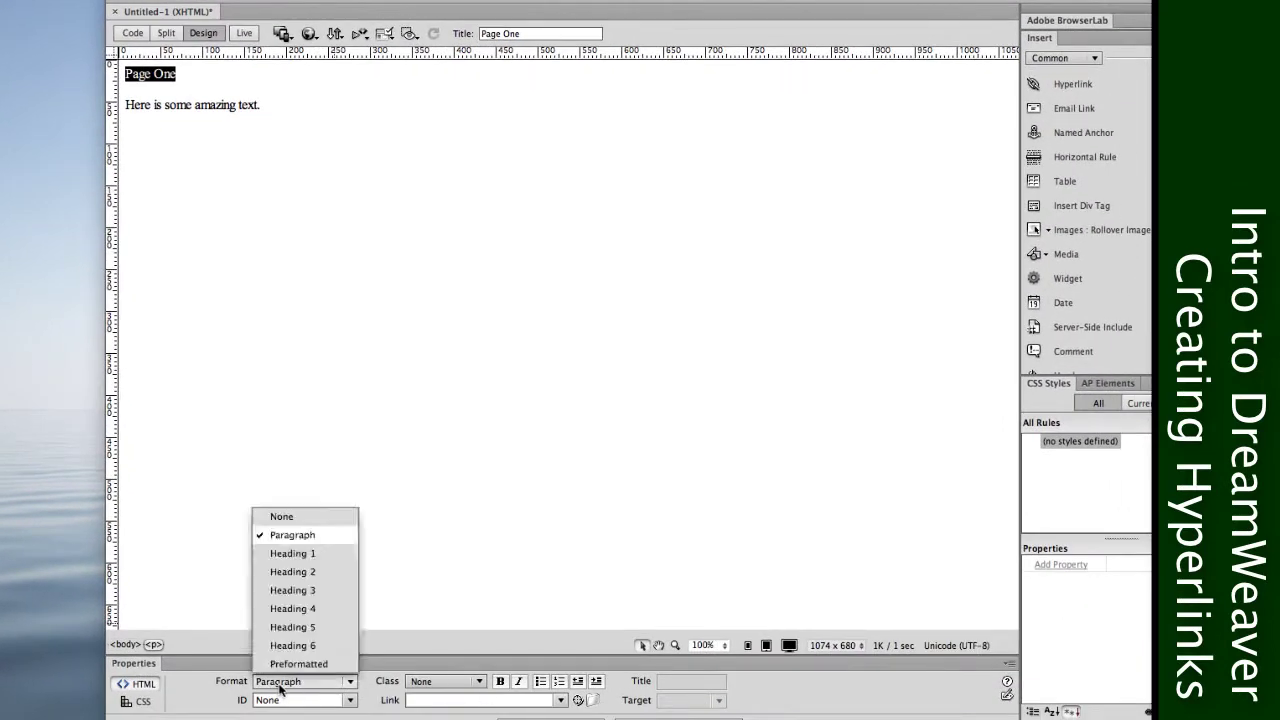
click(313, 560)
Step: Insert the paragraph "The first page." between the Page One heading and the body text
click(262, 121)
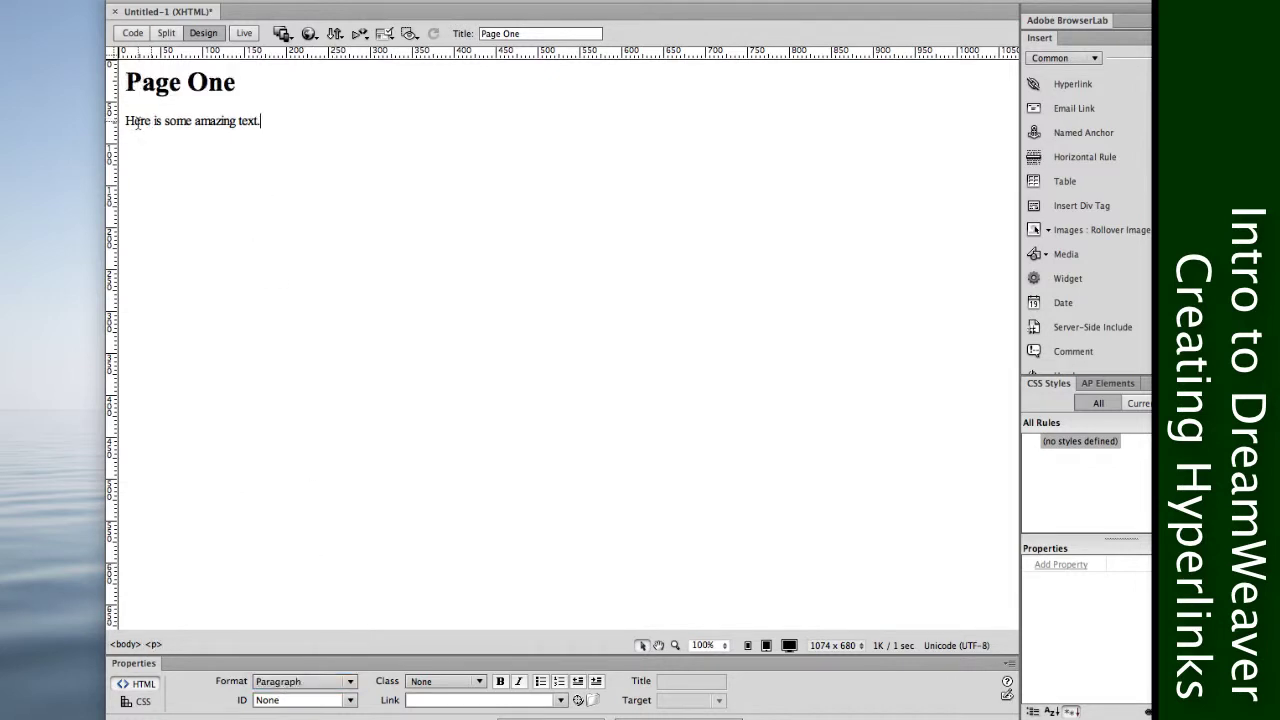
click(126, 121)
key(Return)
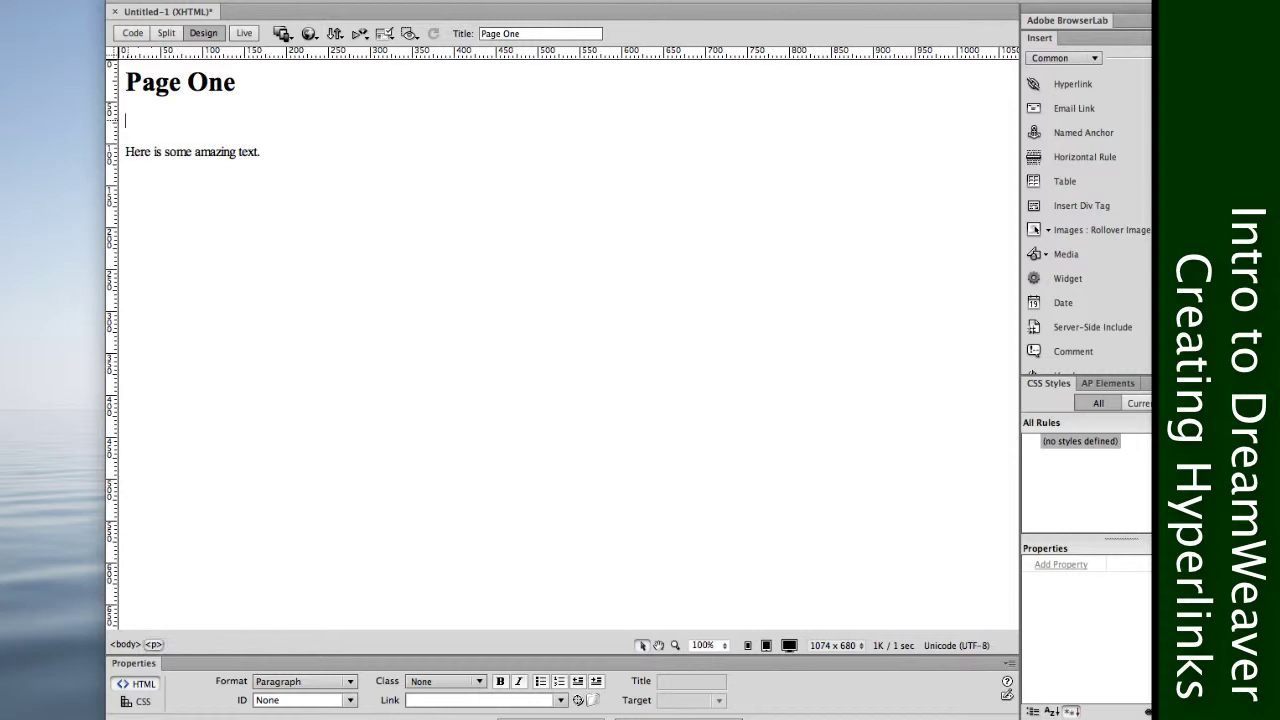
text(The first page)
Step: Format the line "The first page." as Heading 2
drag(199, 121, 98, 122)
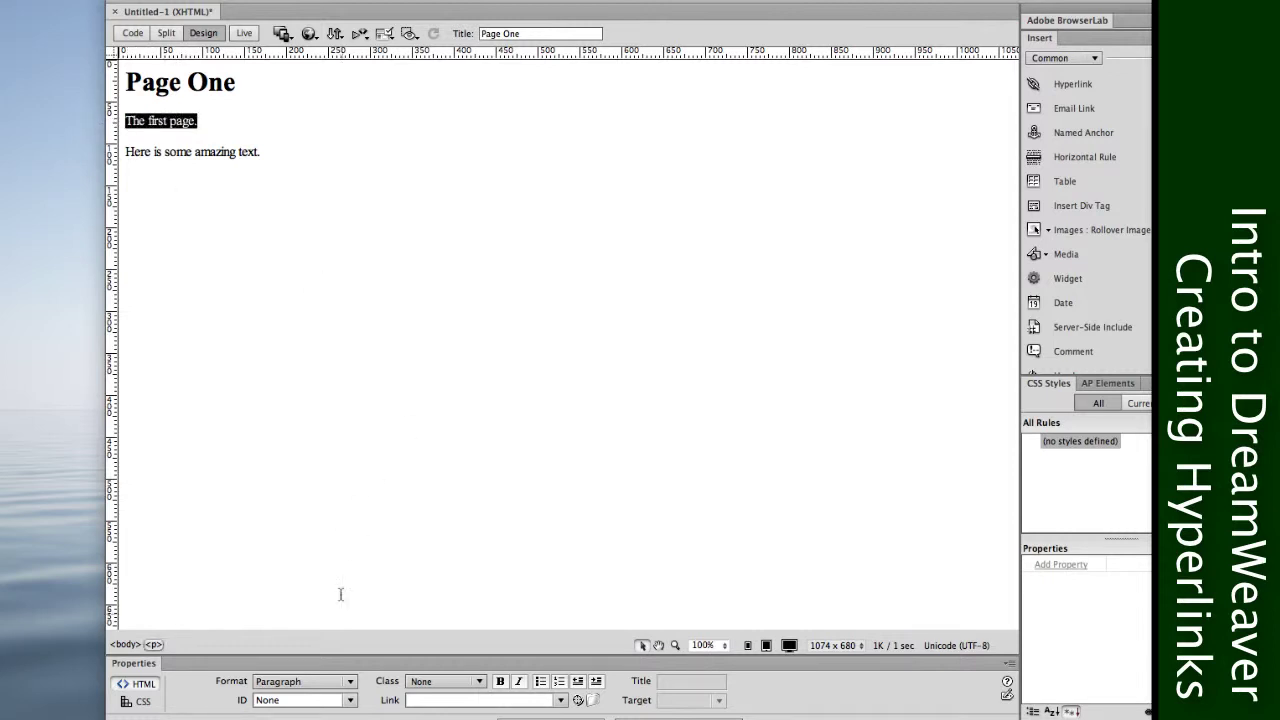
click(320, 680)
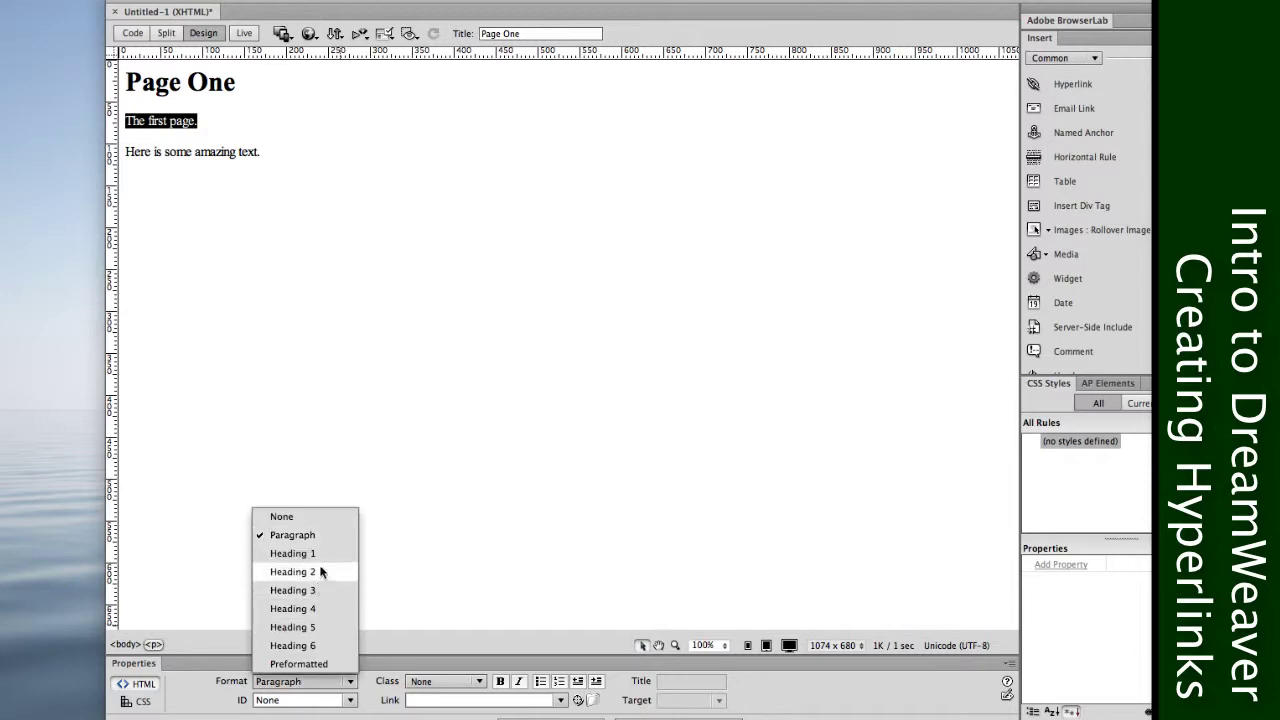
click(320, 569)
click(322, 148)
Step: In the HTML appearance page properties, apply background color #9999FF and text color #FFFFCC
click(403, 9)
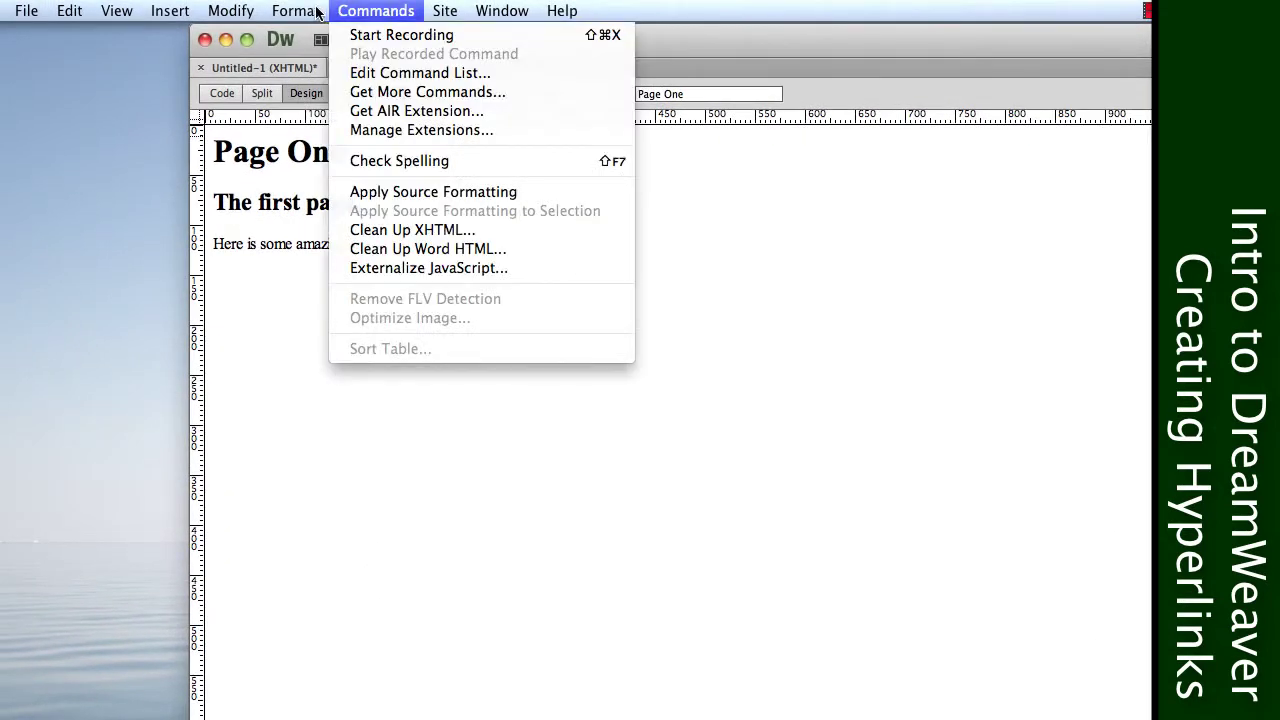
mouse_move(313, 10)
mouse_move(230, 10)
click(245, 34)
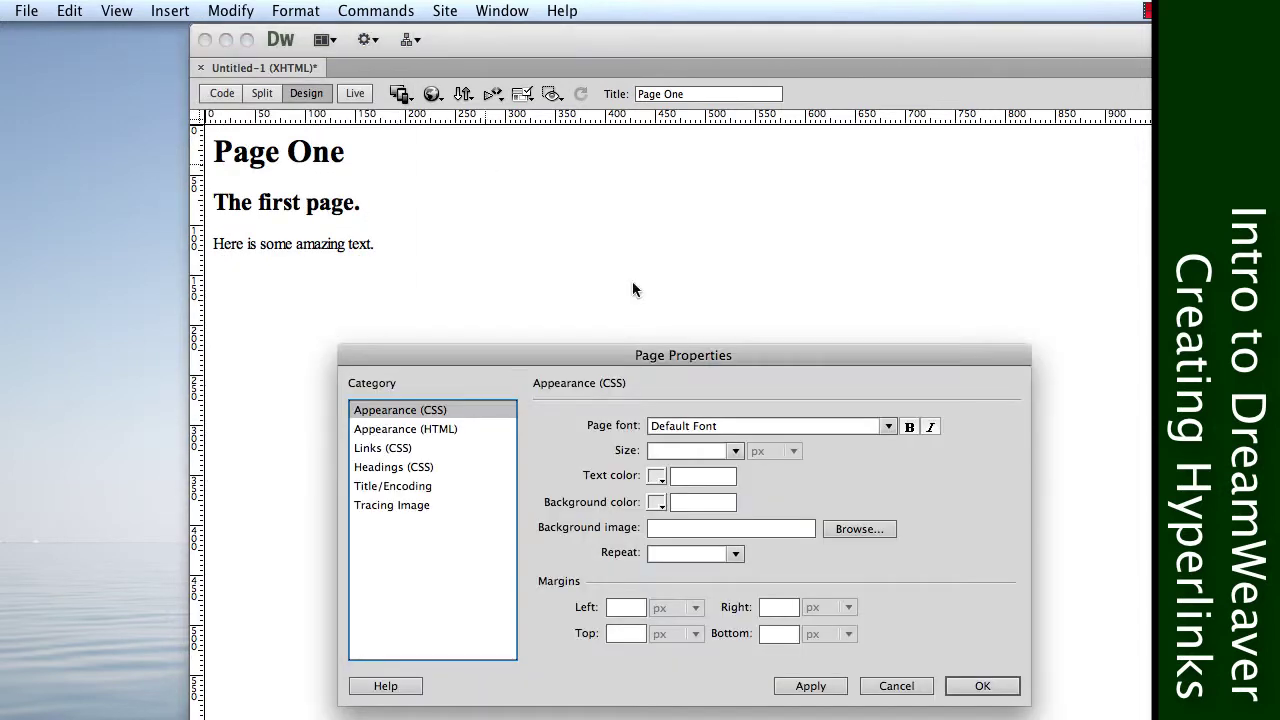
click(427, 433)
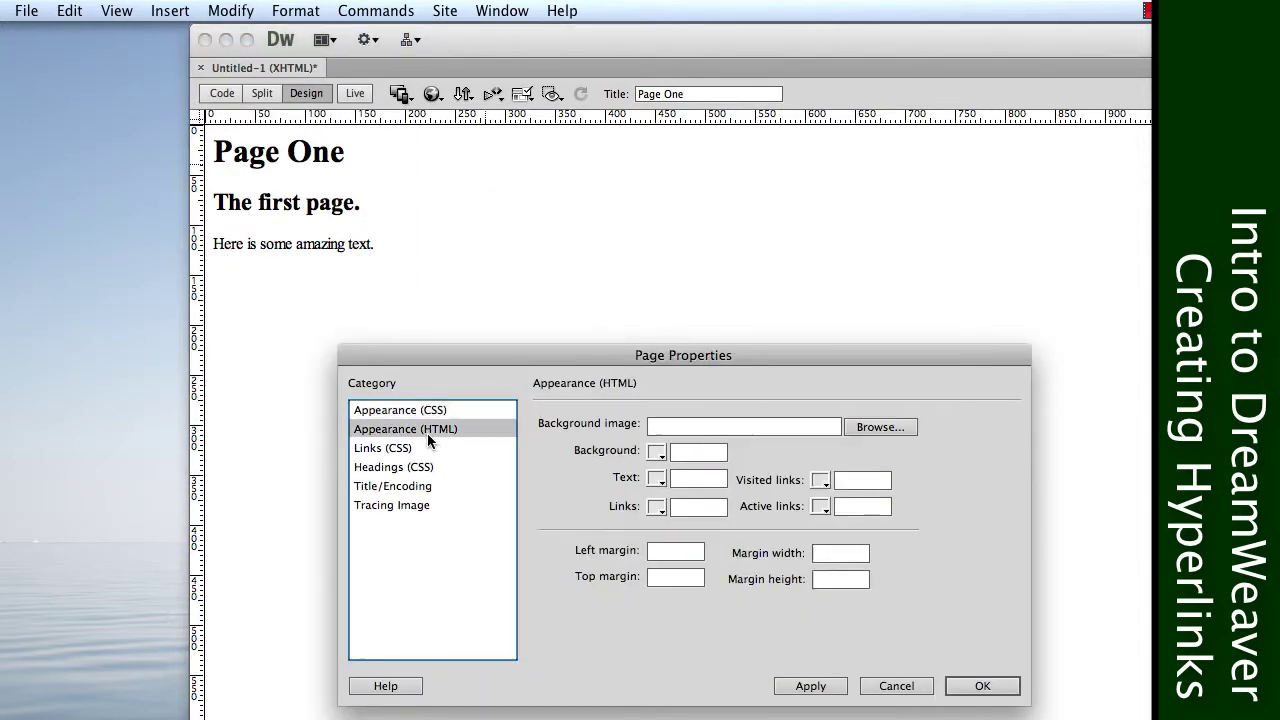
click(657, 450)
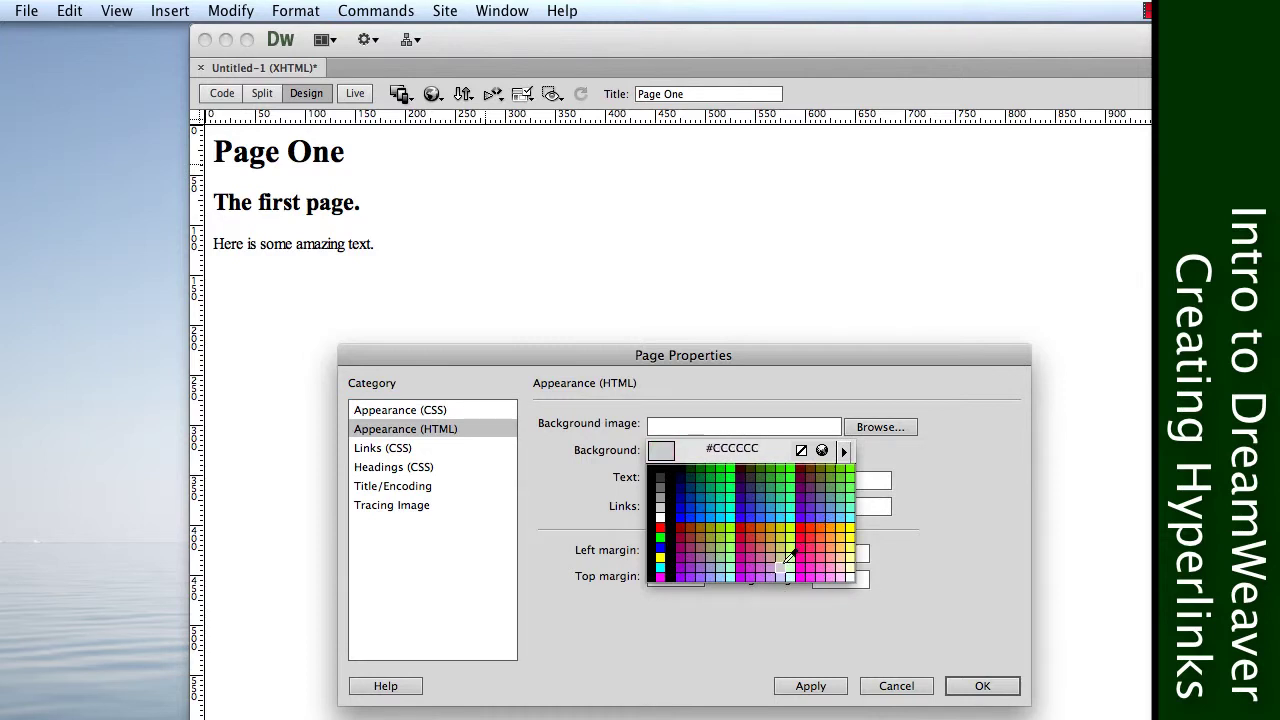
click(713, 576)
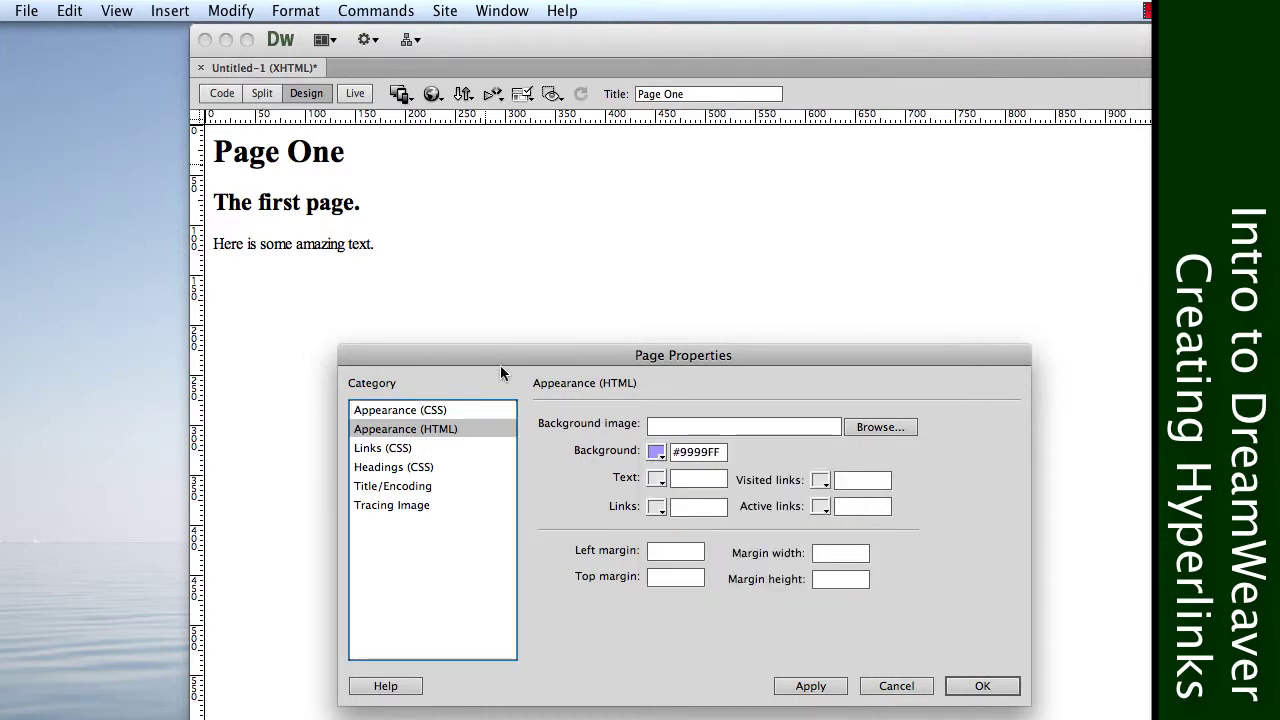
click(657, 478)
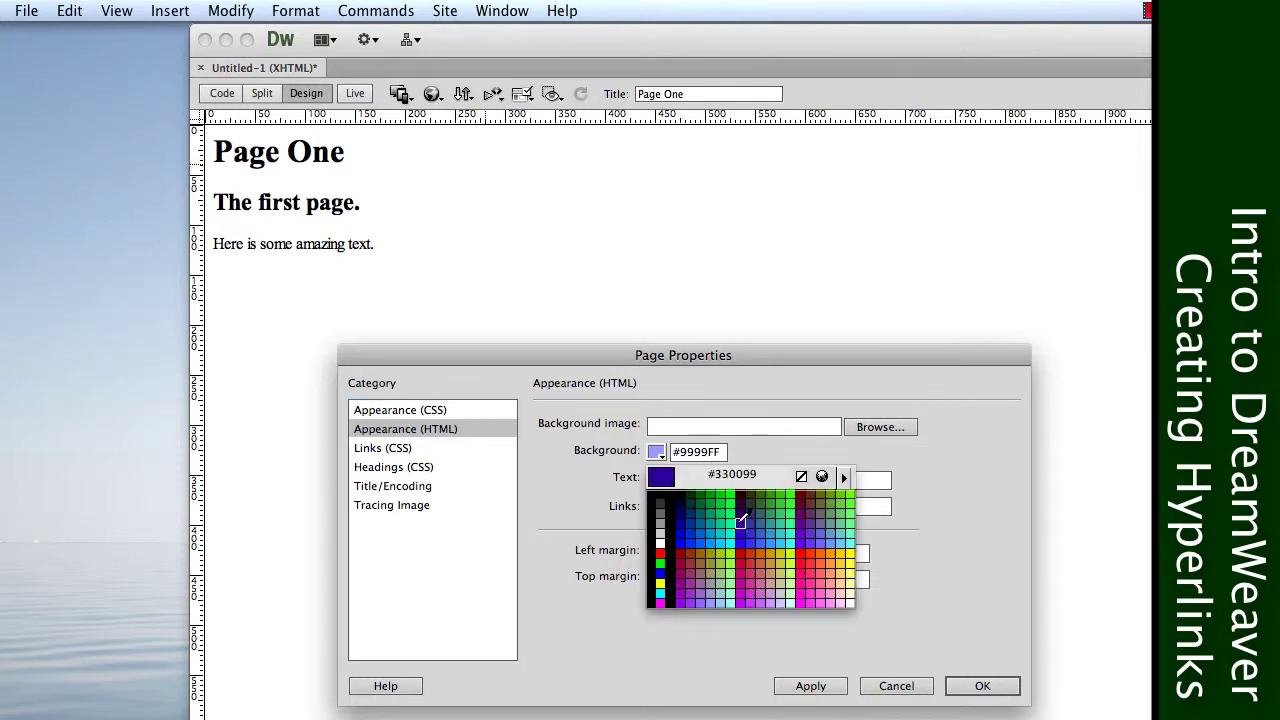
click(850, 596)
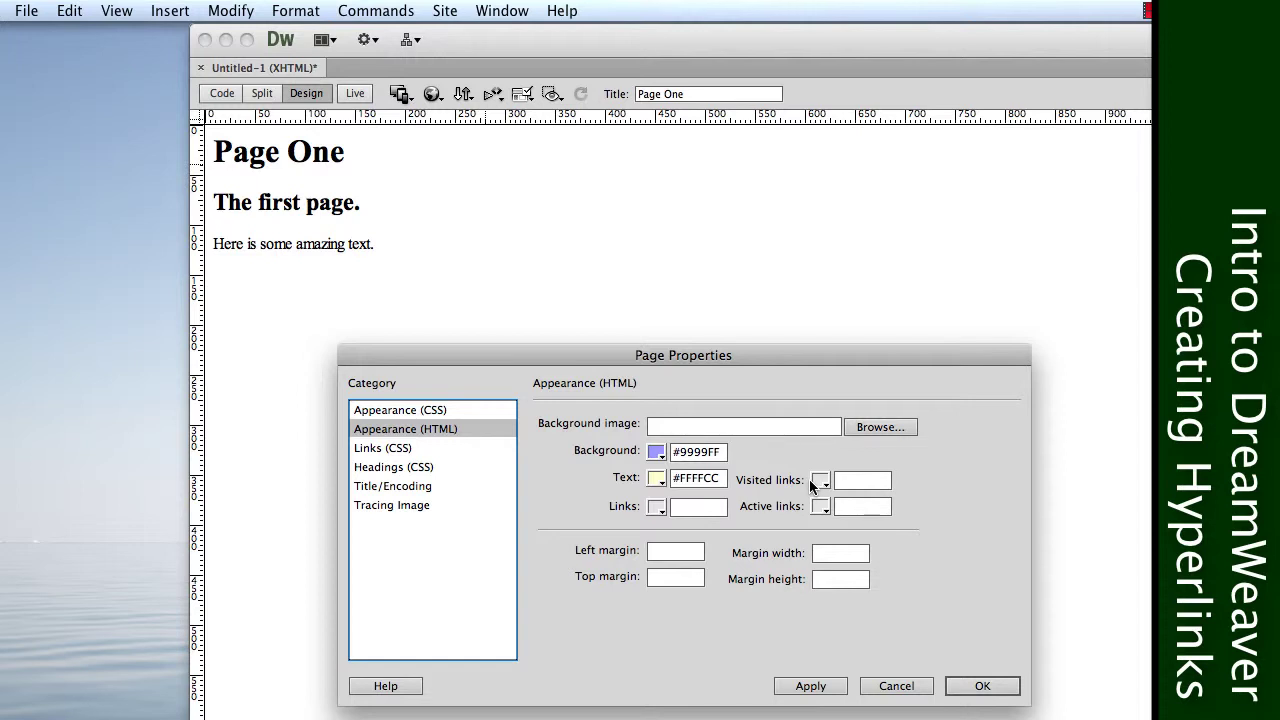
click(835, 688)
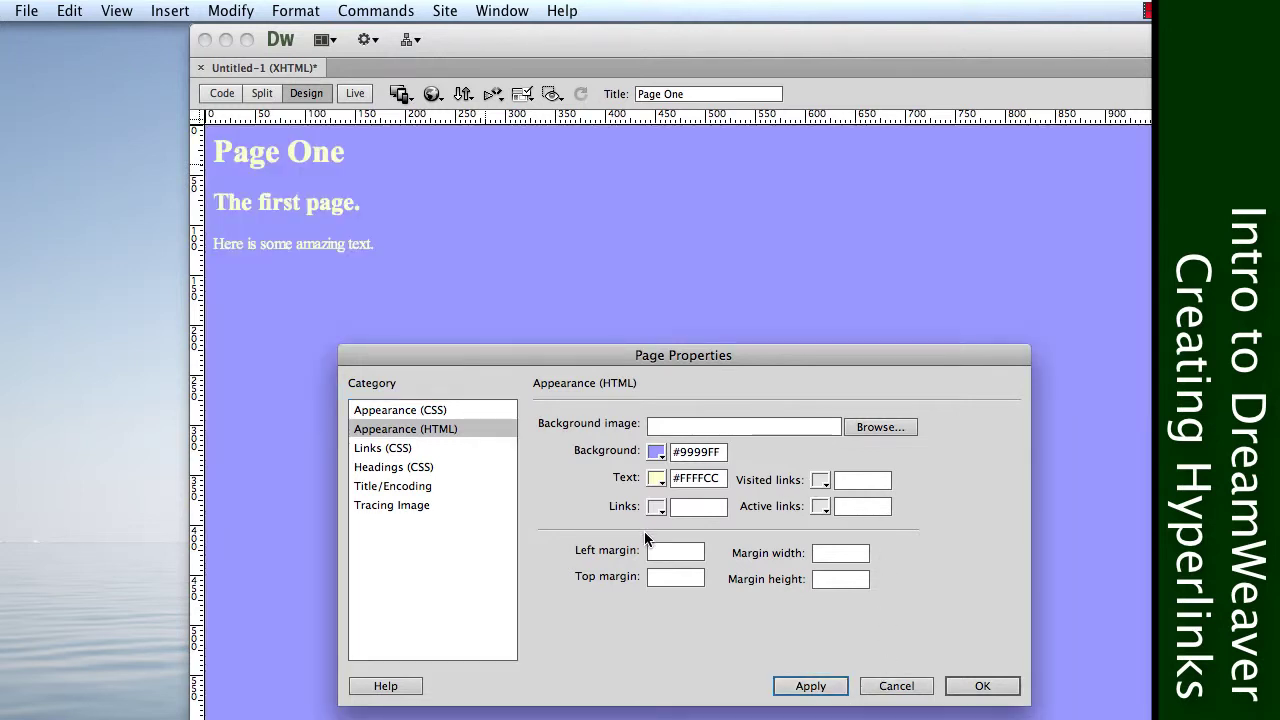
Step: Set the page's left and top margins to 50 and accept the page properties
click(666, 556)
text(50)
click(677, 578)
text(50)
click(803, 684)
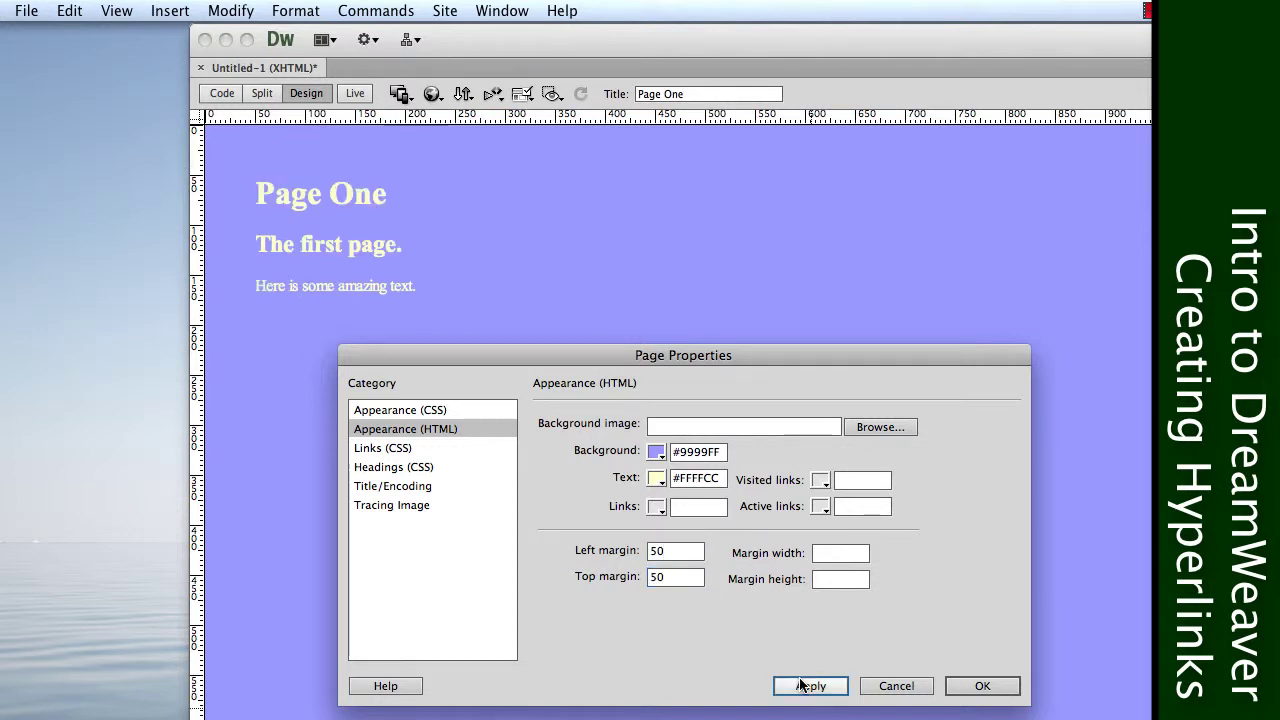
click(985, 686)
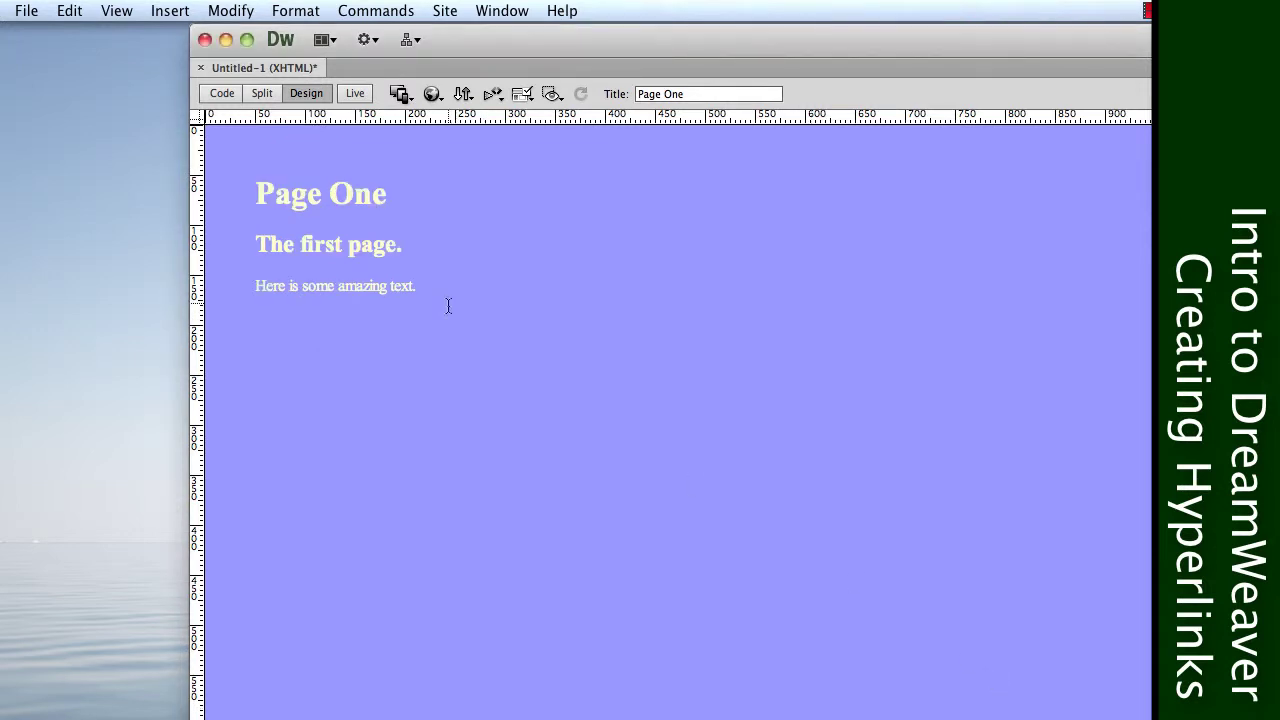
Step: Save the page as index.html on the Desktop
click(26, 10)
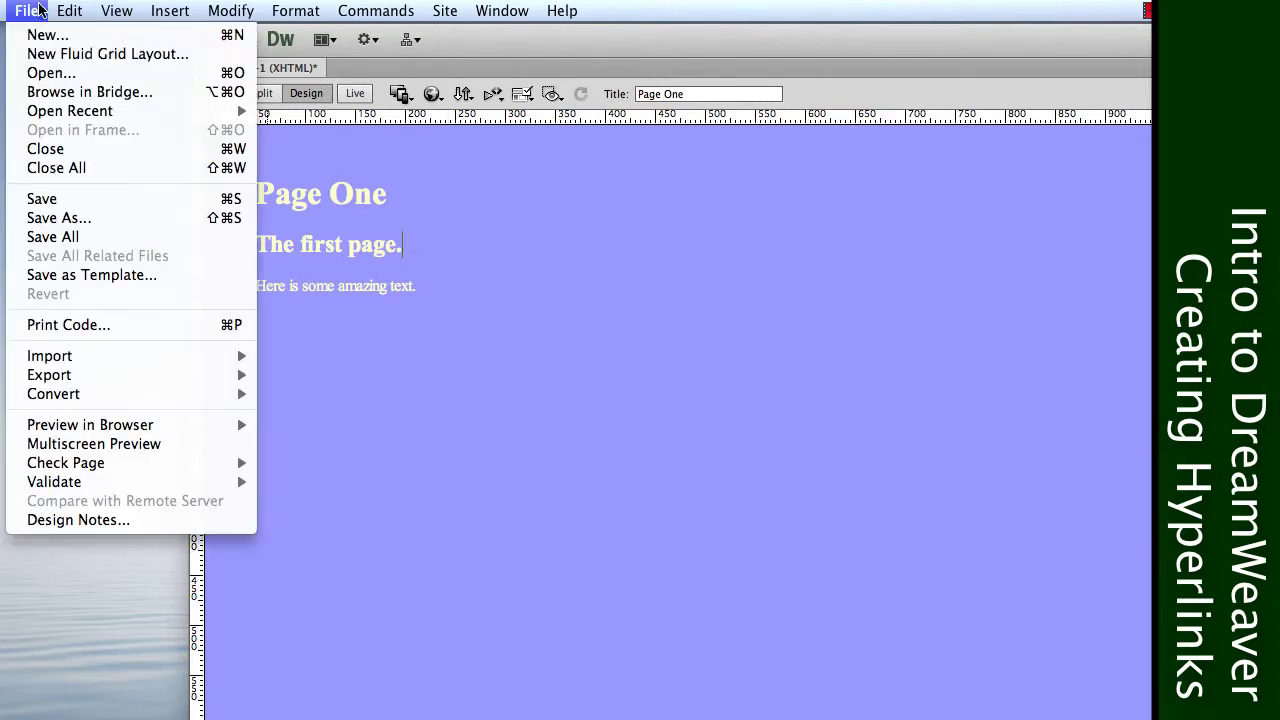
click(80, 218)
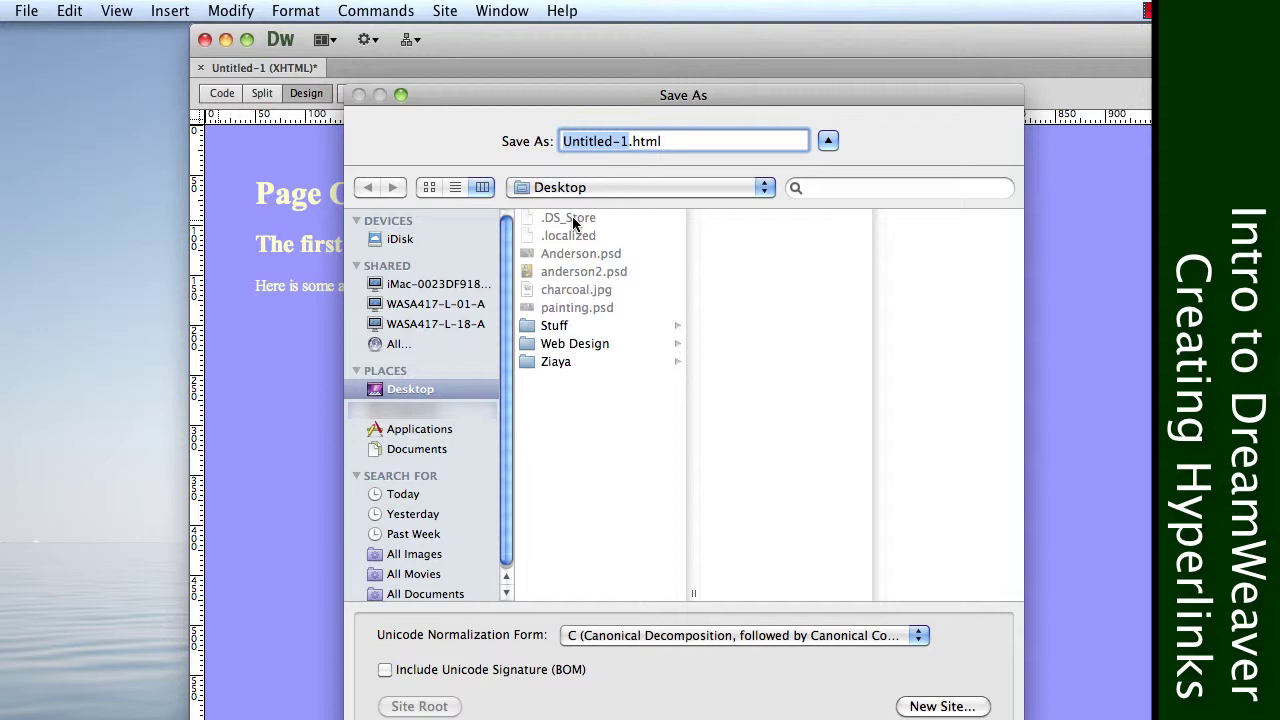
text(index)
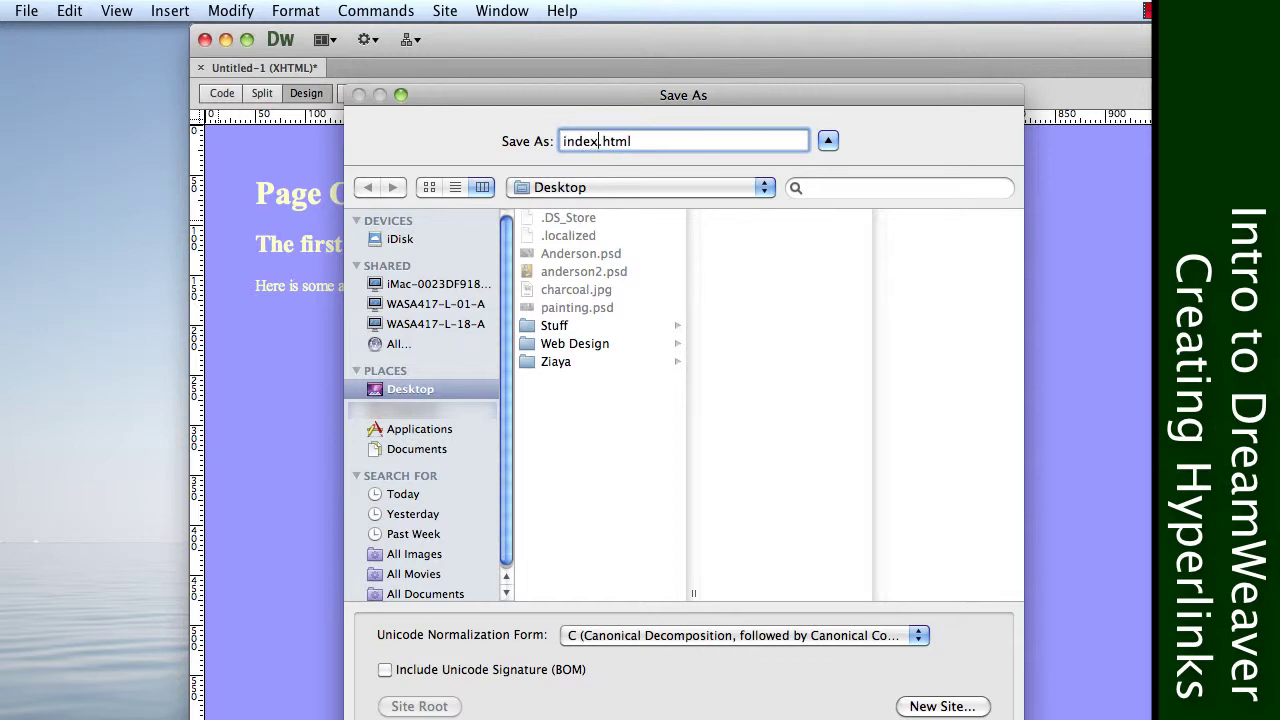
key(Return)
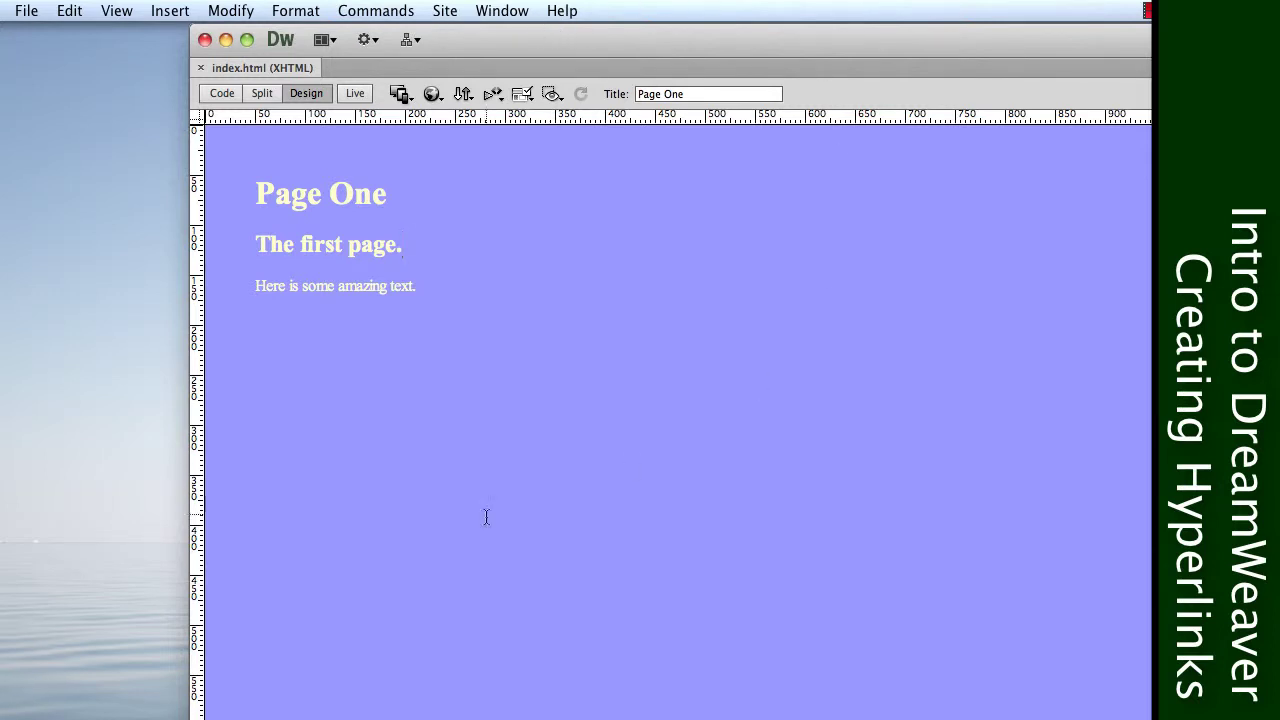
Step: Create a second blank HTML page with no layout
click(26, 11)
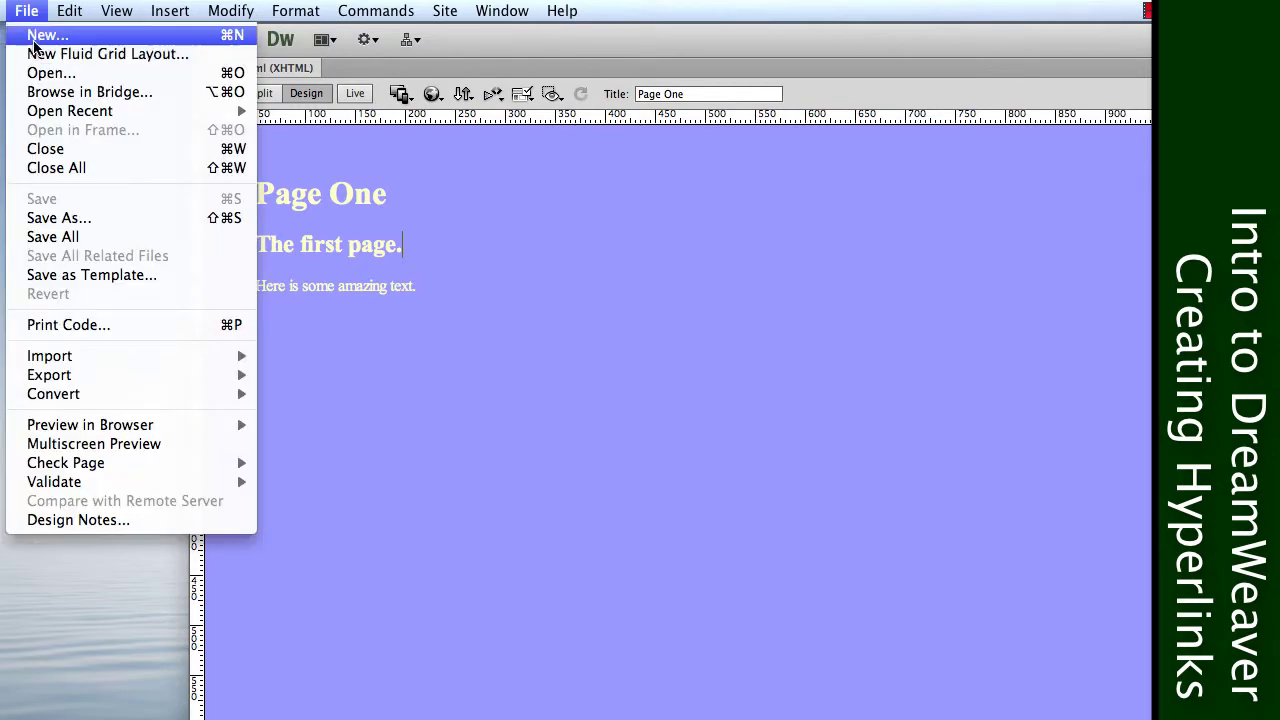
click(38, 35)
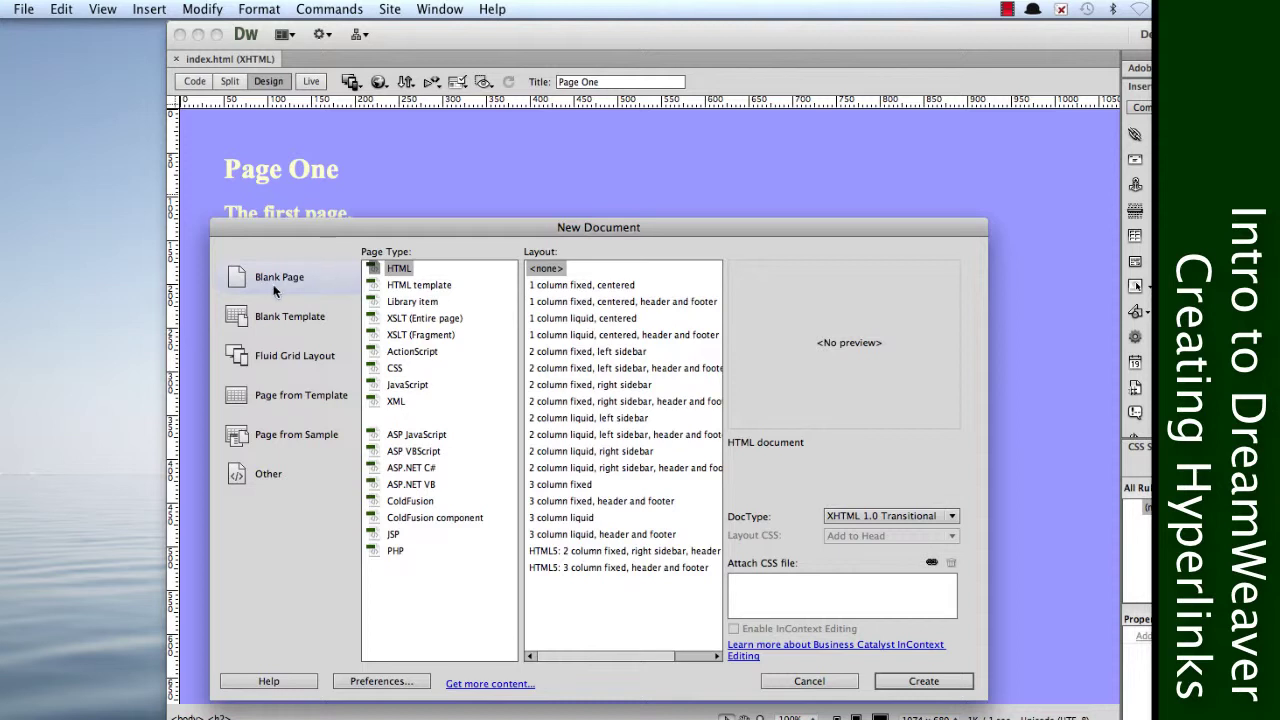
click(372, 270)
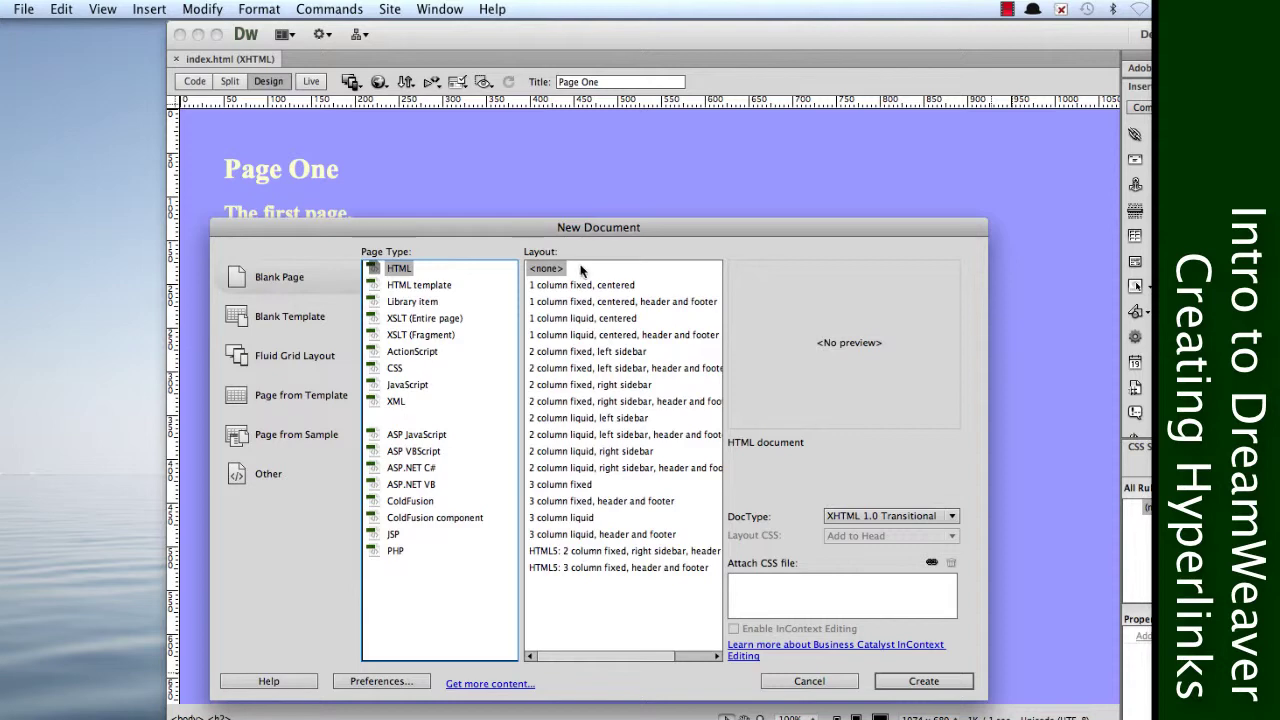
click(926, 681)
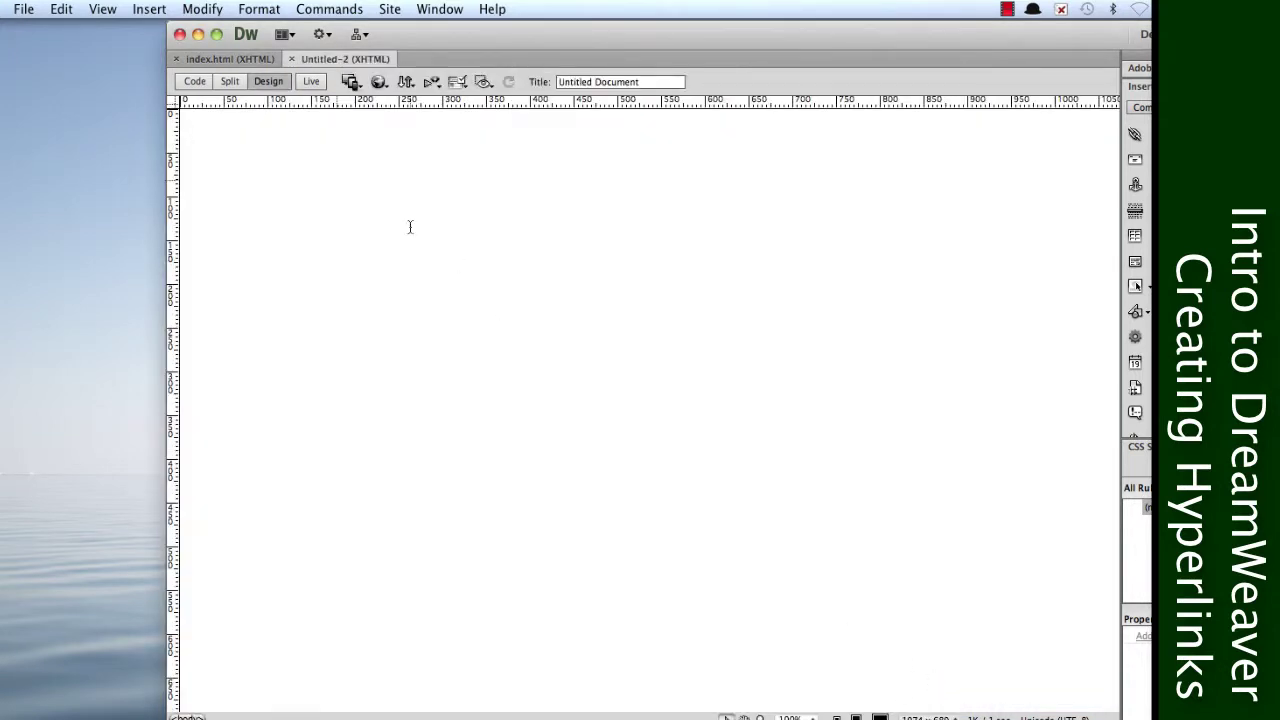
Step: Switch to index.html and back to the new page, and enter "Page Two" in its body
click(209, 57)
click(340, 60)
text(Page Two)
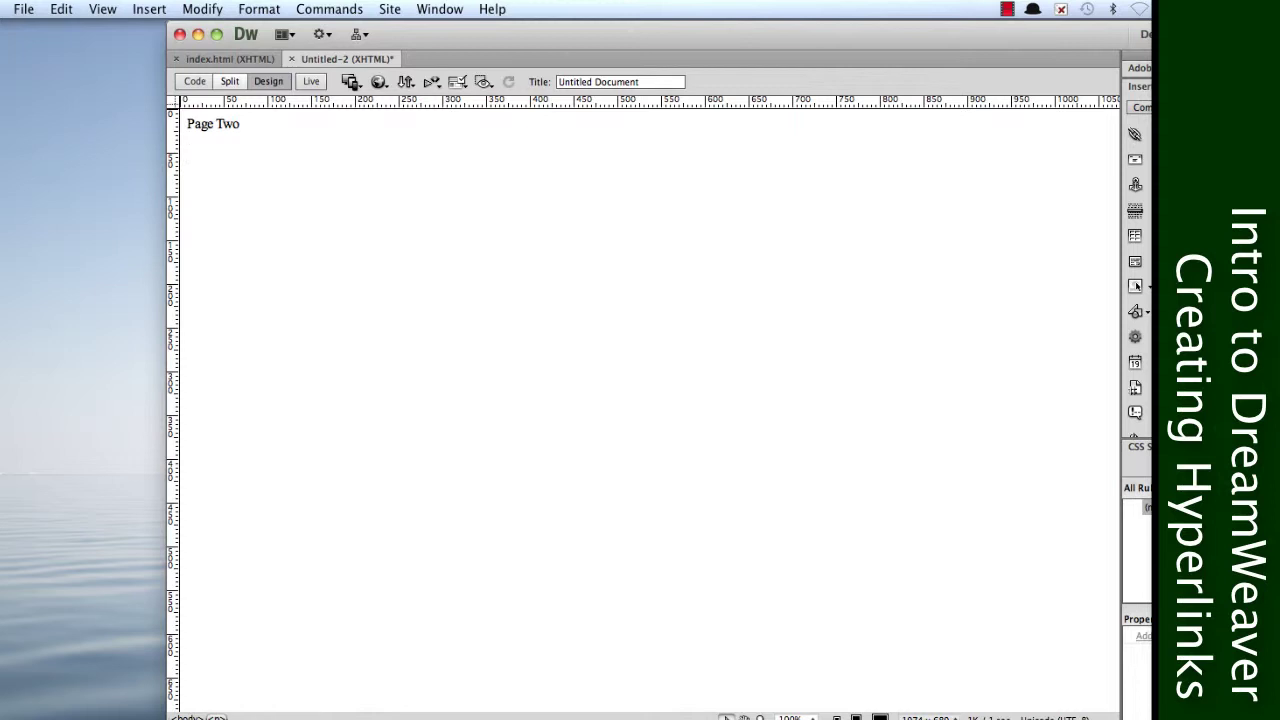
Step: Add two paragraphs below "Page Two": "The linked page" and "More amazing super awesome text."
text(Lin)
key(BackSpace)
key(BackSpace)
text(he linked page)
key(Return)
text(ore)
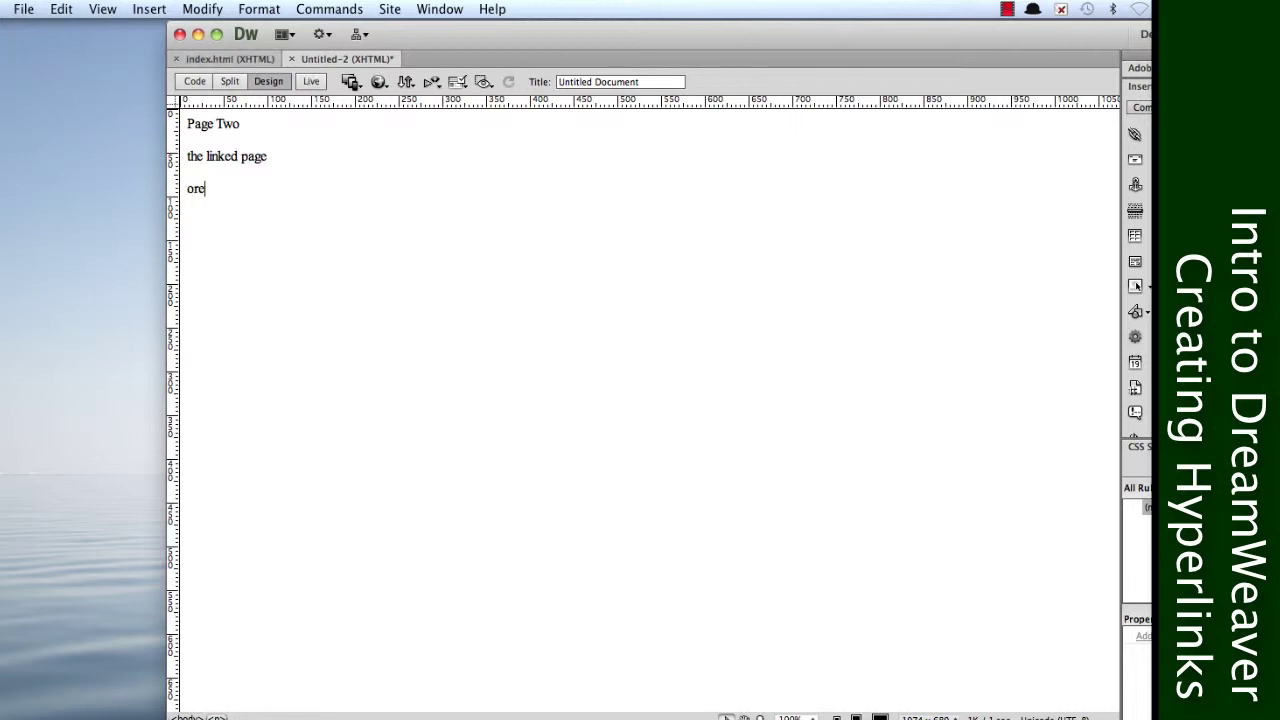
text( amazing super awesome text.)
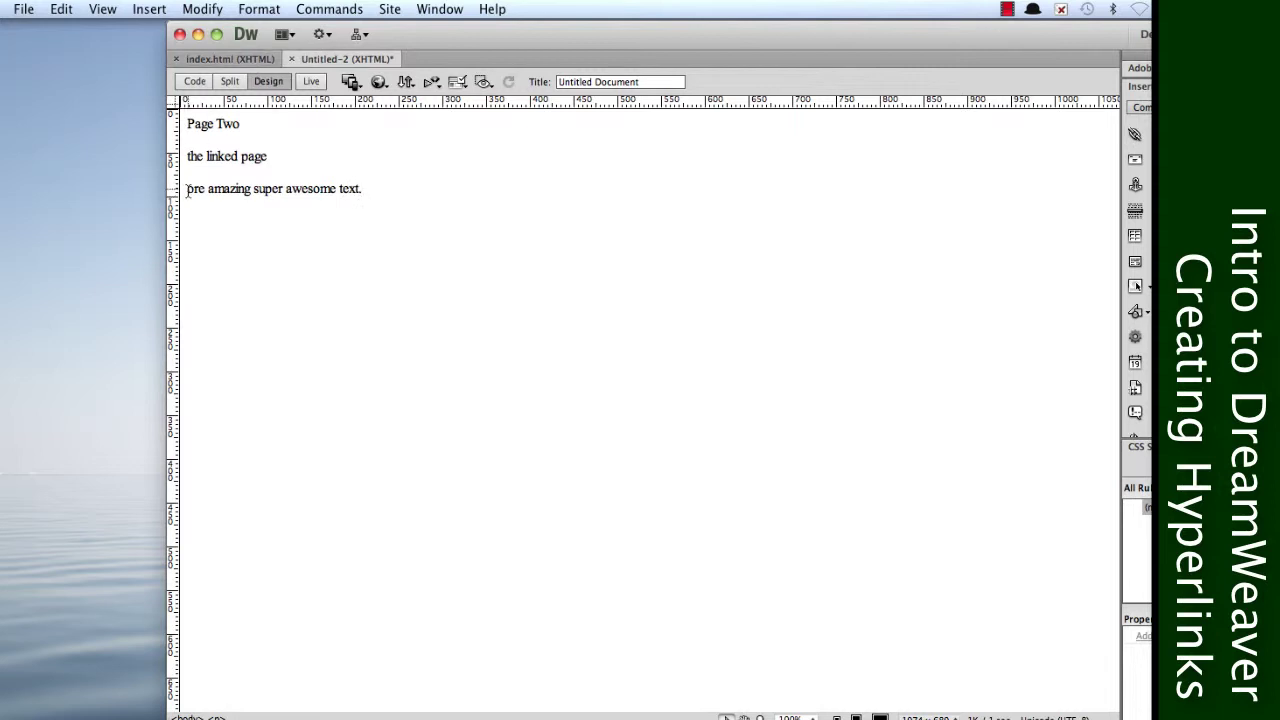
click(187, 189)
text(M)
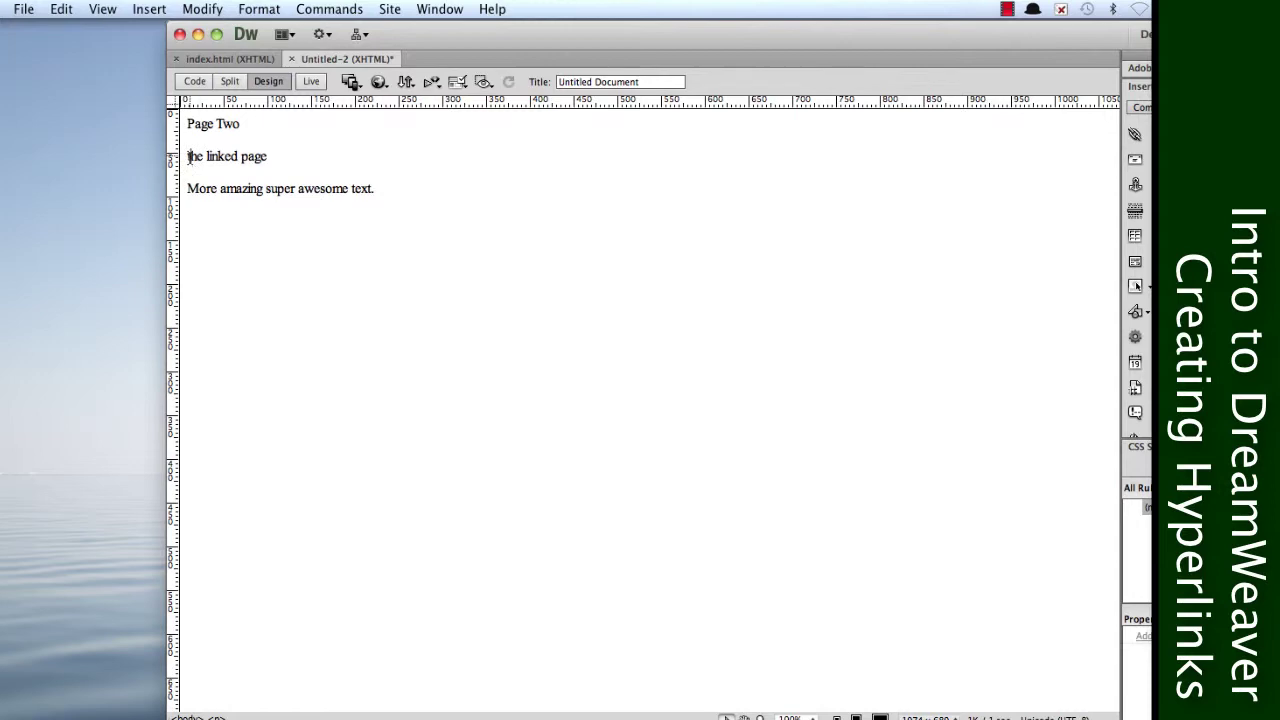
click(188, 156)
text(T)
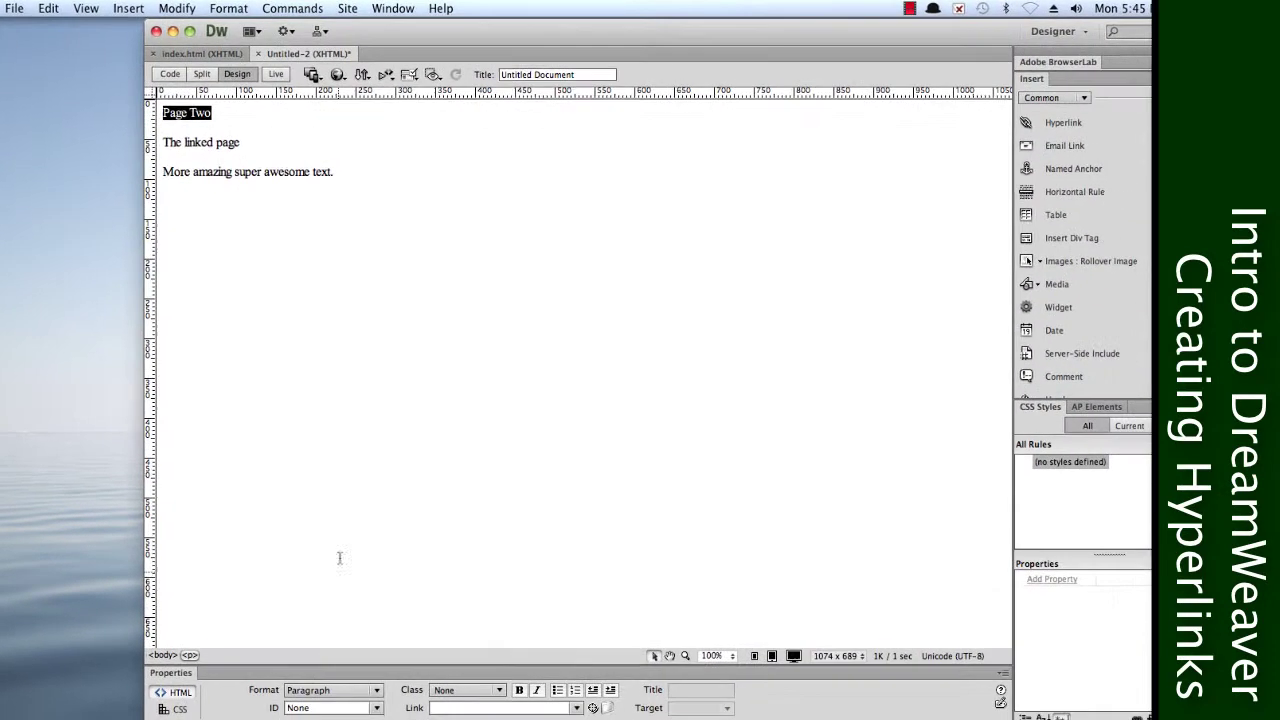
Step: Format "Page Two" as Heading 1 and "The linked page" as Heading 2
click(333, 690)
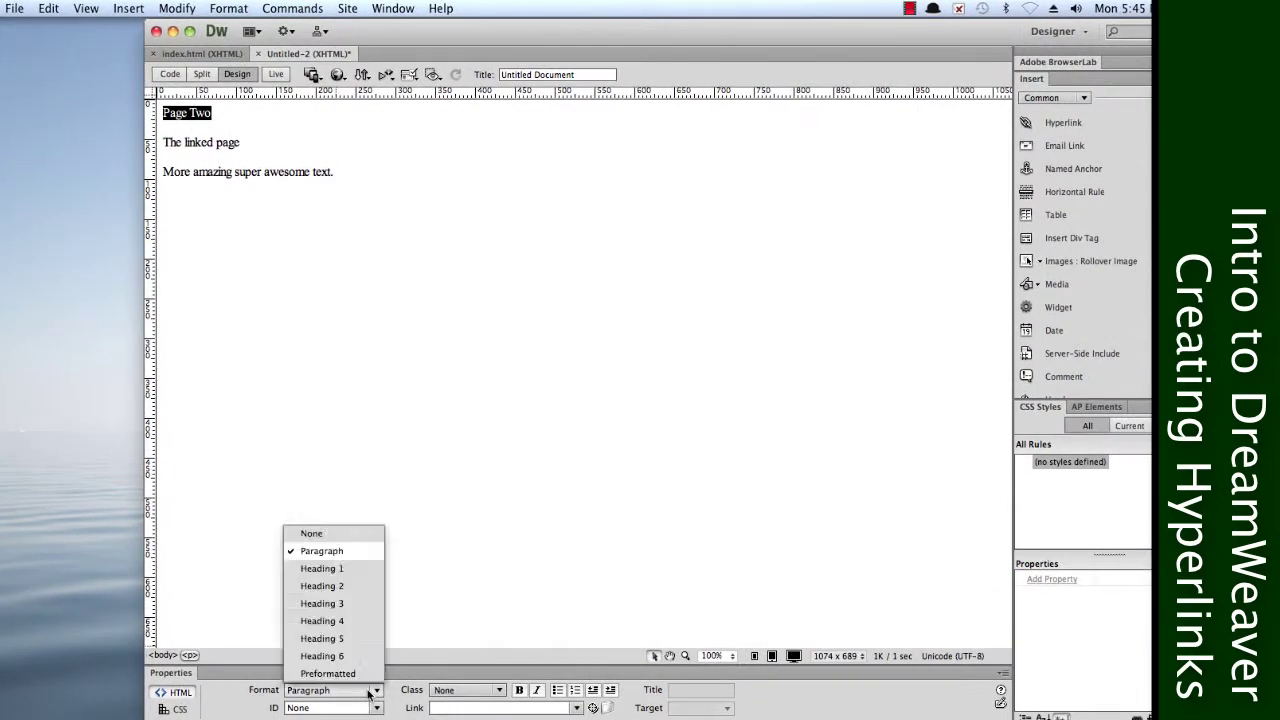
click(338, 569)
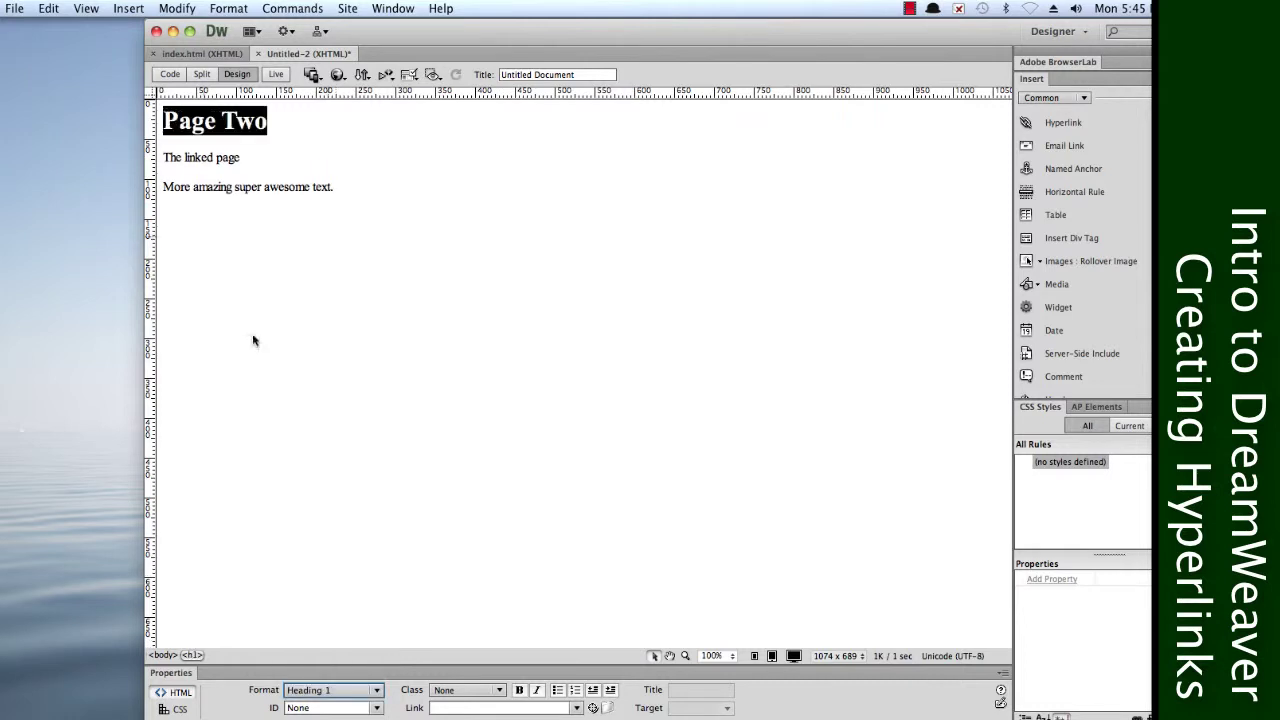
click(292, 155)
drag(240, 157, 163, 157)
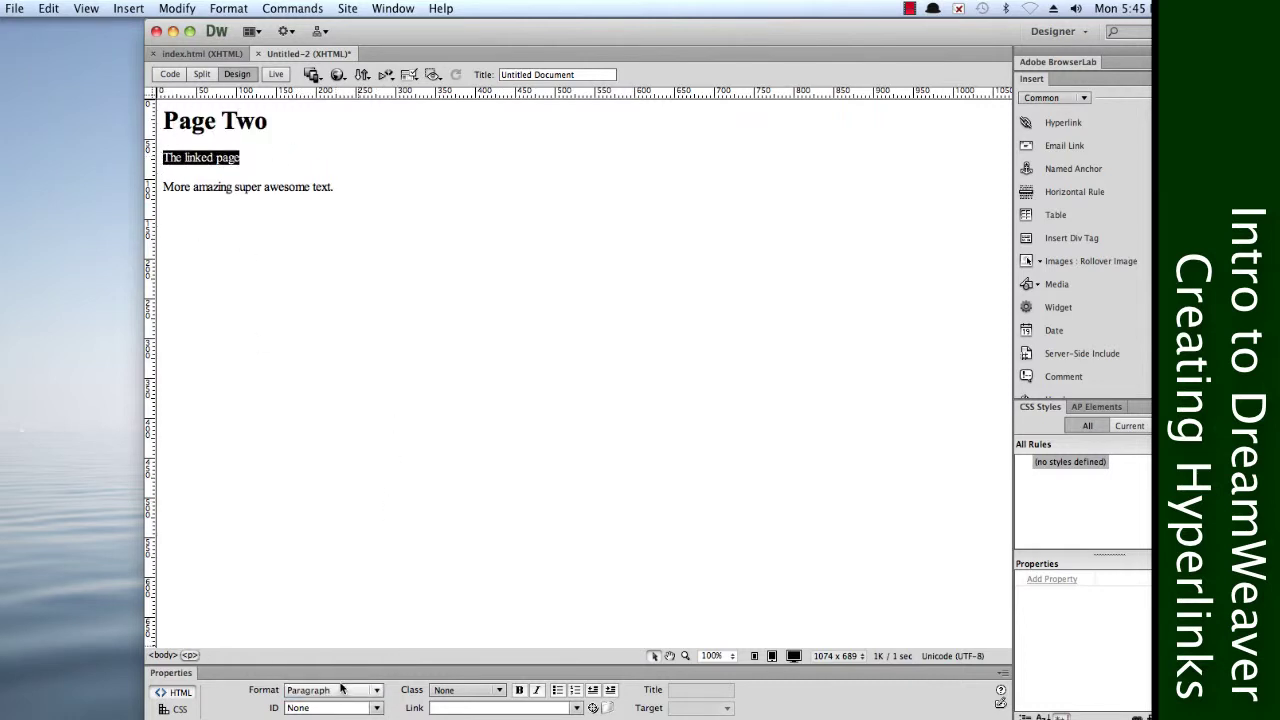
click(343, 689)
click(333, 582)
click(285, 379)
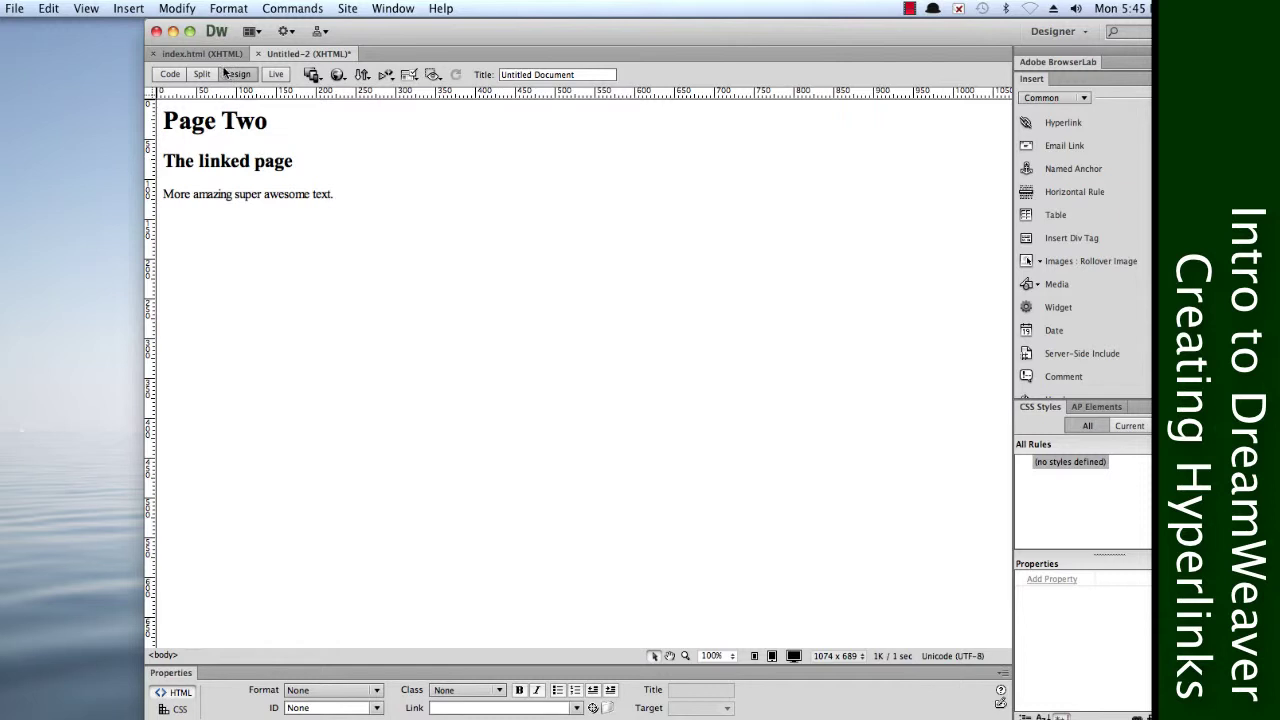
Step: Set the second page's document title to "Page Two"
click(539, 78)
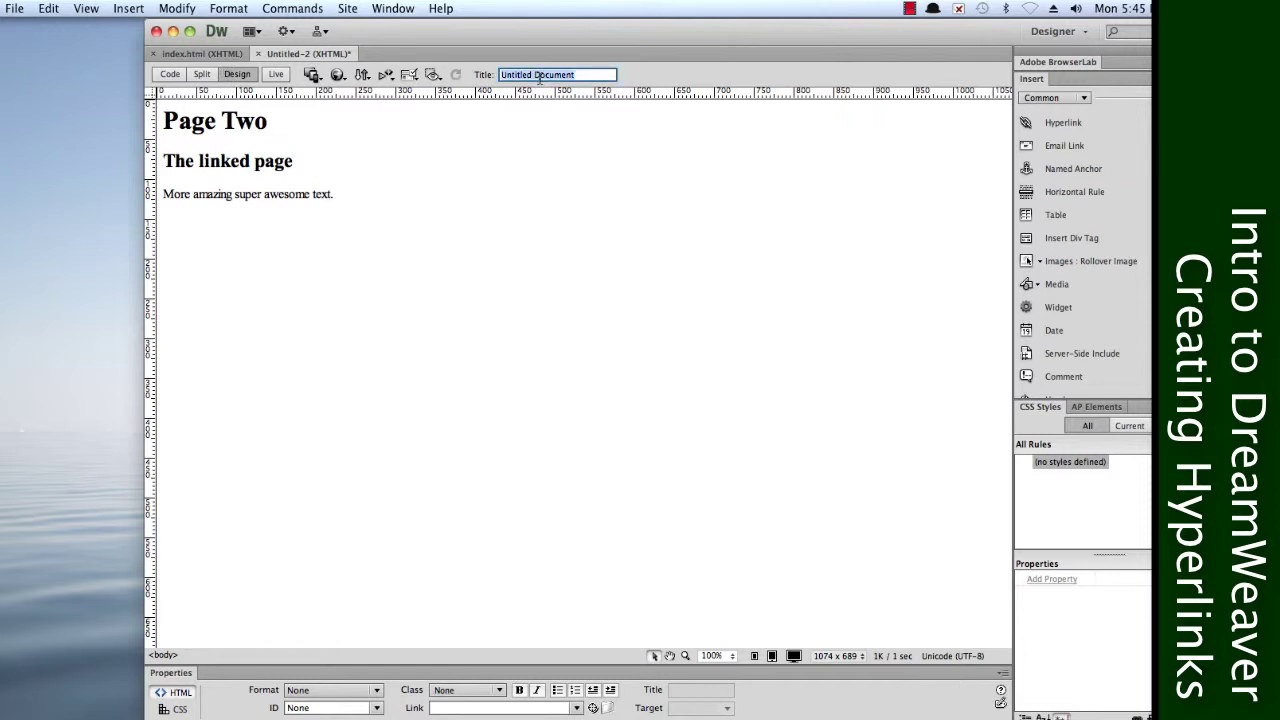
text(Page Two)
click(275, 198)
click(180, 10)
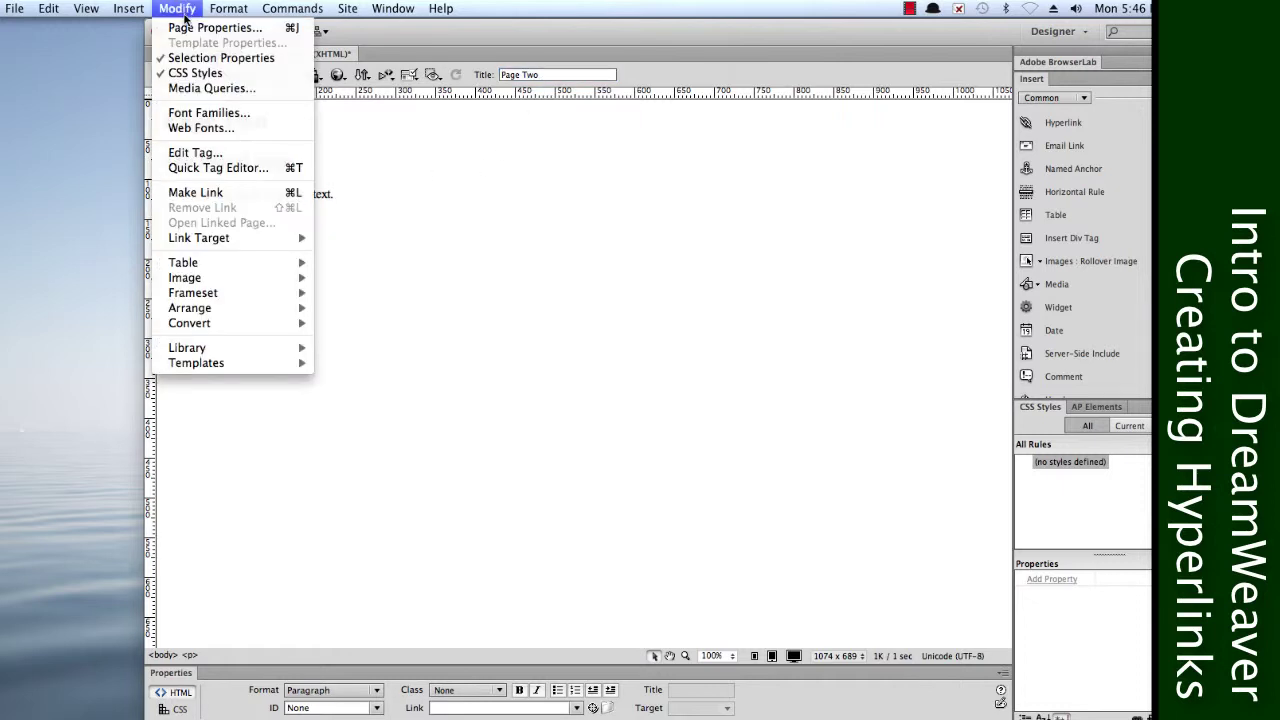
click(186, 27)
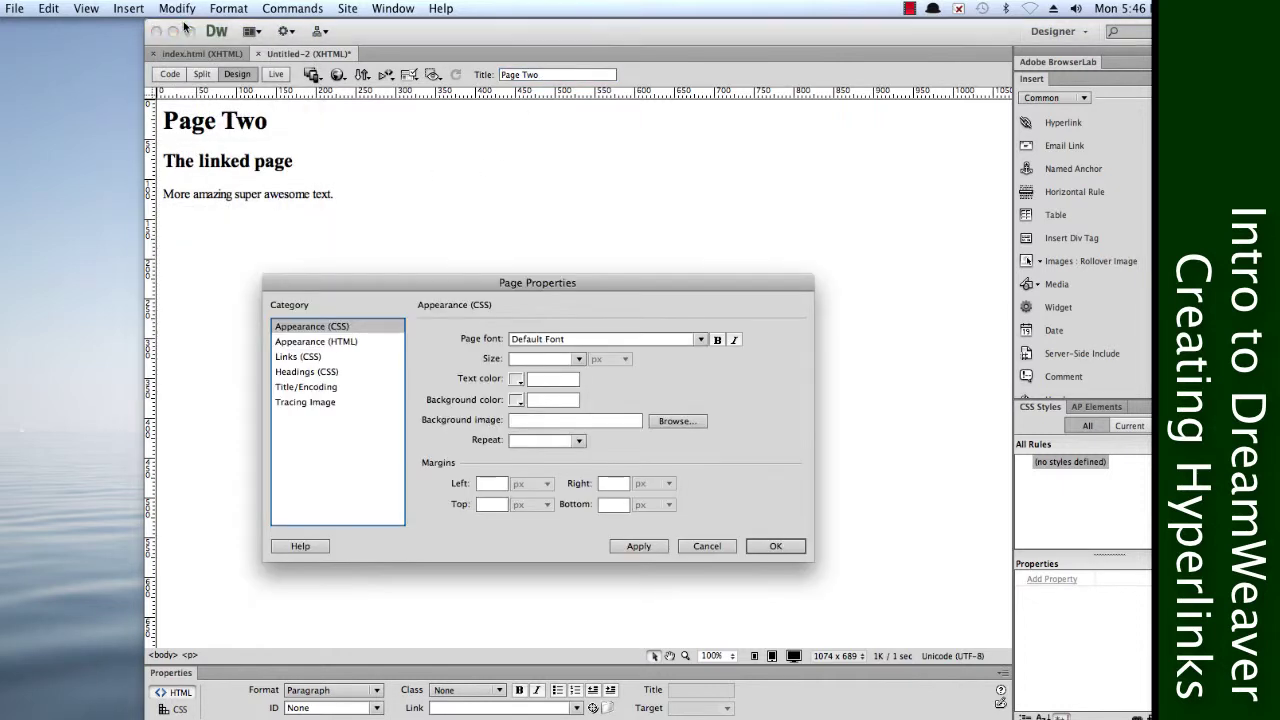
click(280, 342)
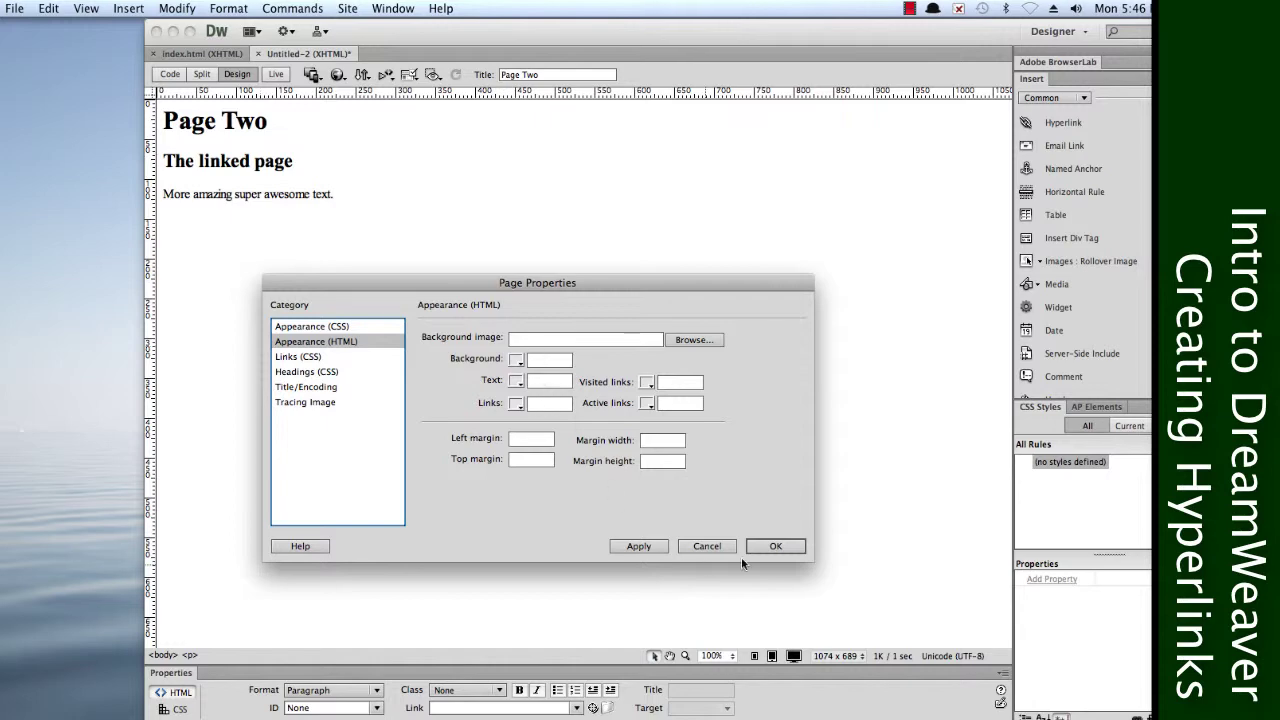
click(706, 545)
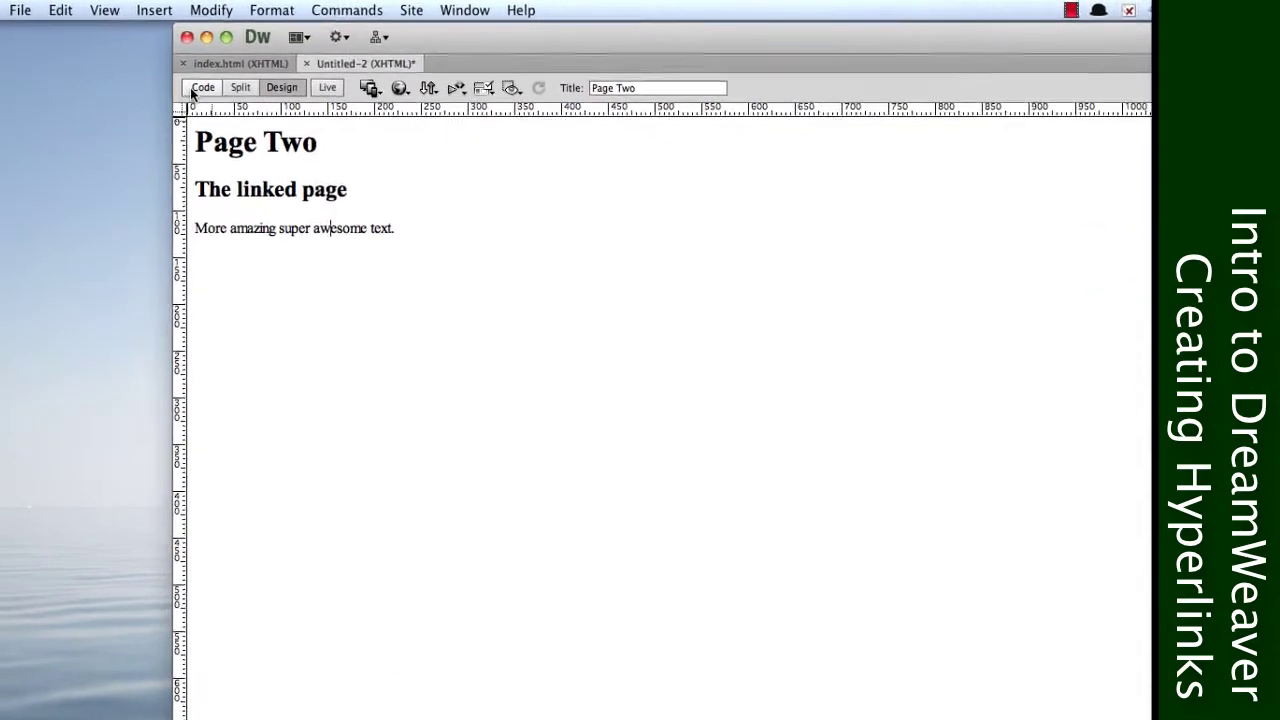
Step: Copy the whole opening body tag, with its color and margin attributes, from the code of index.html
click(191, 88)
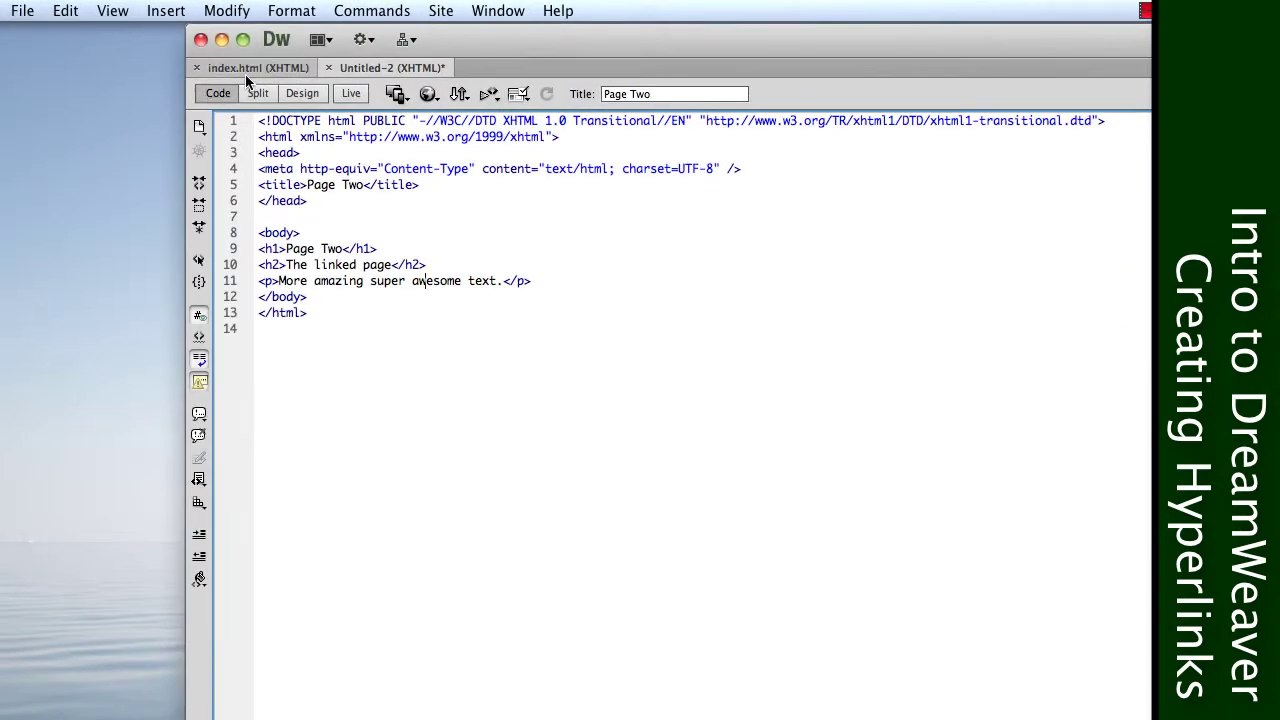
click(229, 66)
click(226, 99)
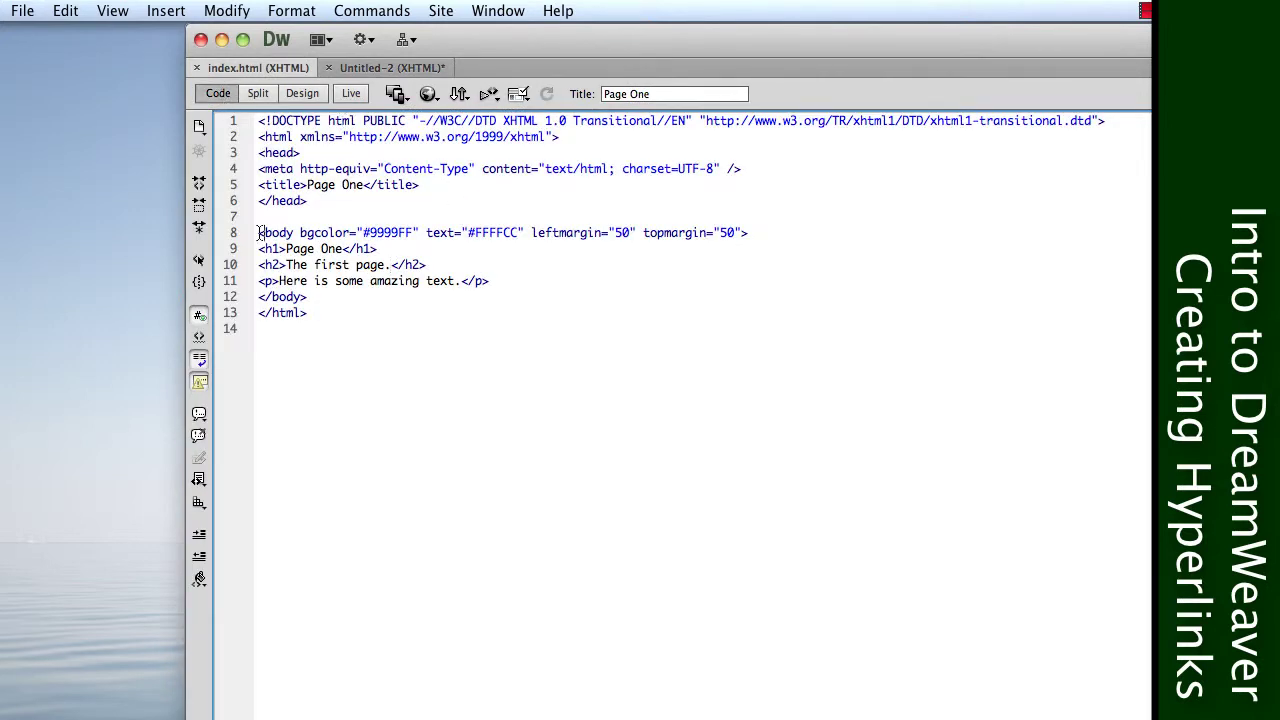
drag(258, 236, 258, 249)
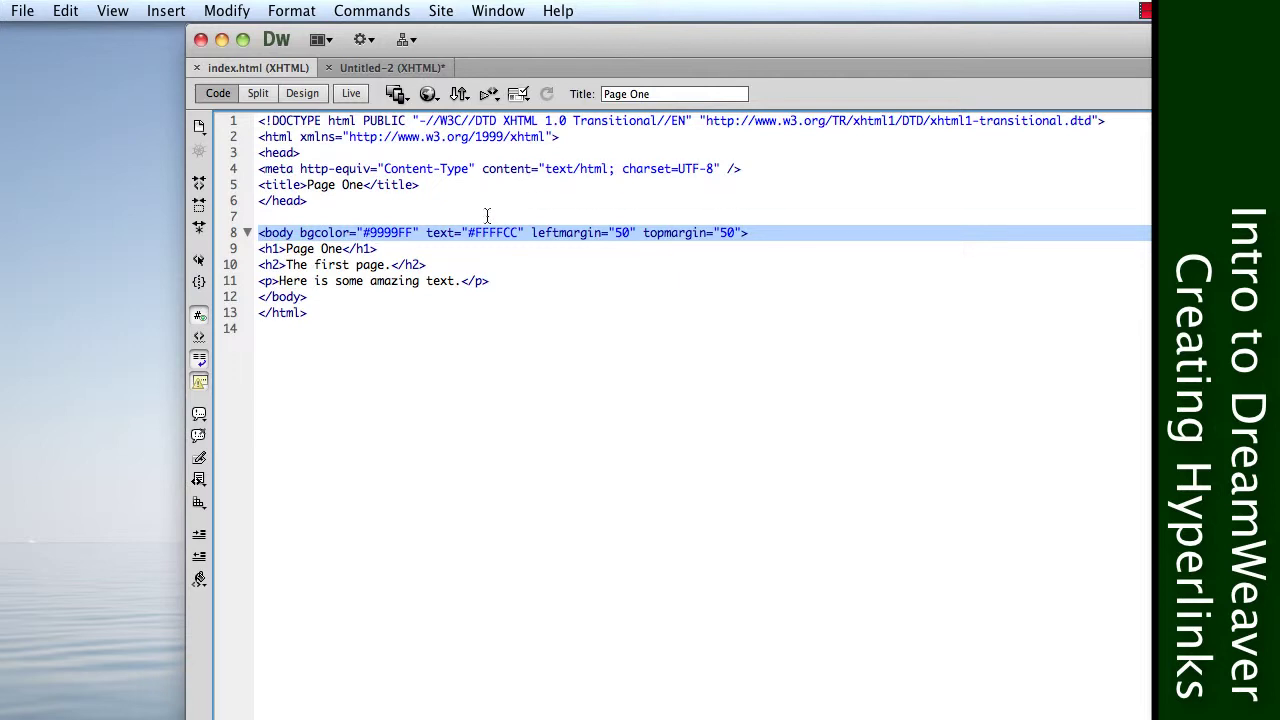
key(super+c)
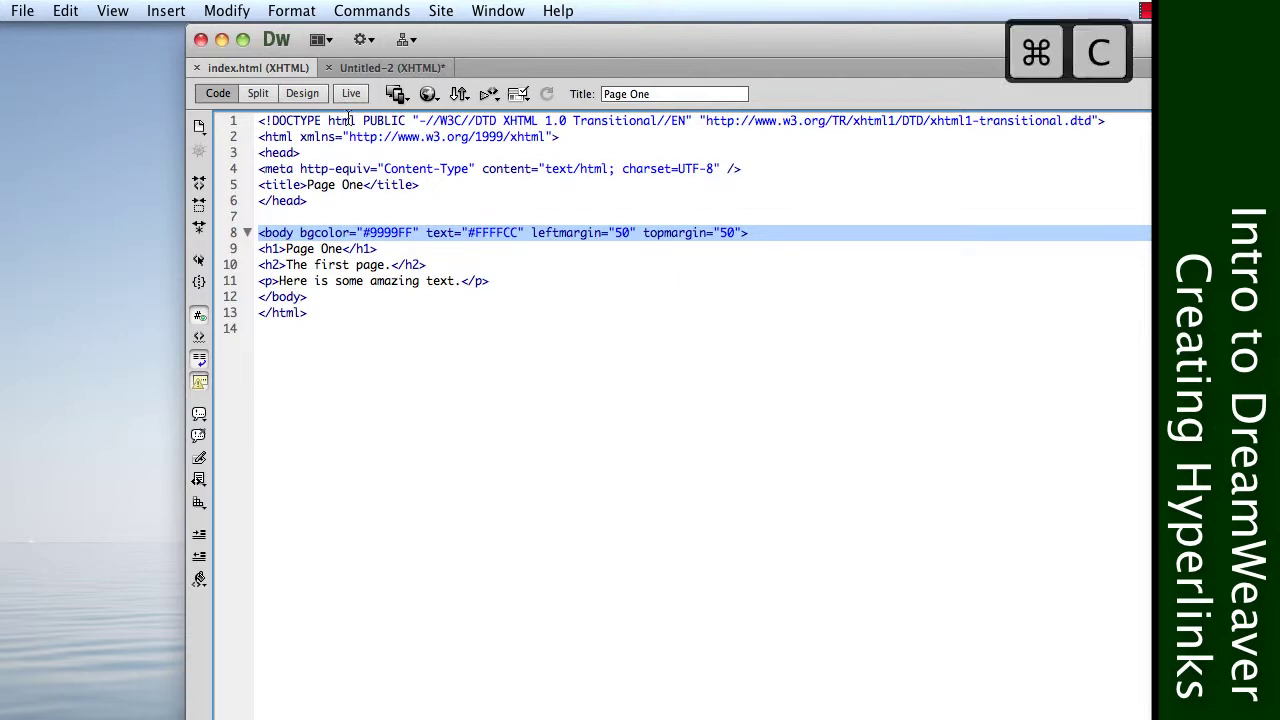
Step: Replace the second page's opening body tag with the copied one and return both pages to Design view
click(358, 70)
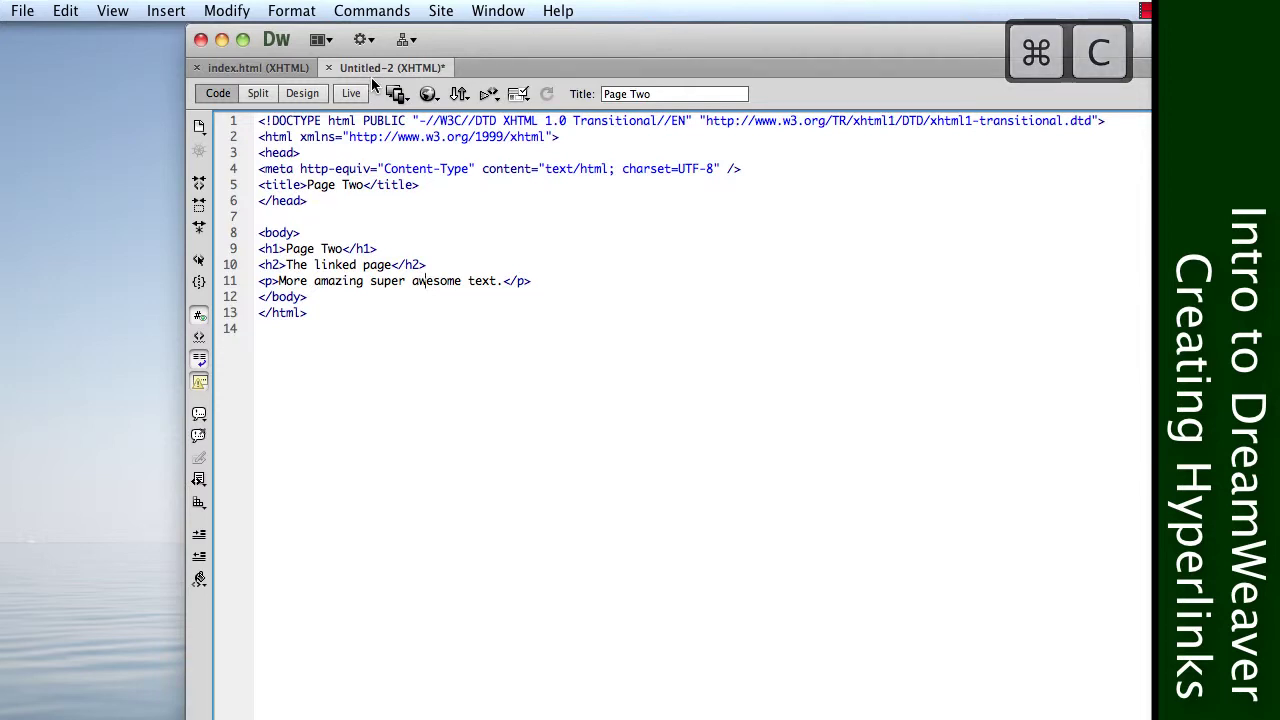
drag(304, 236, 259, 238)
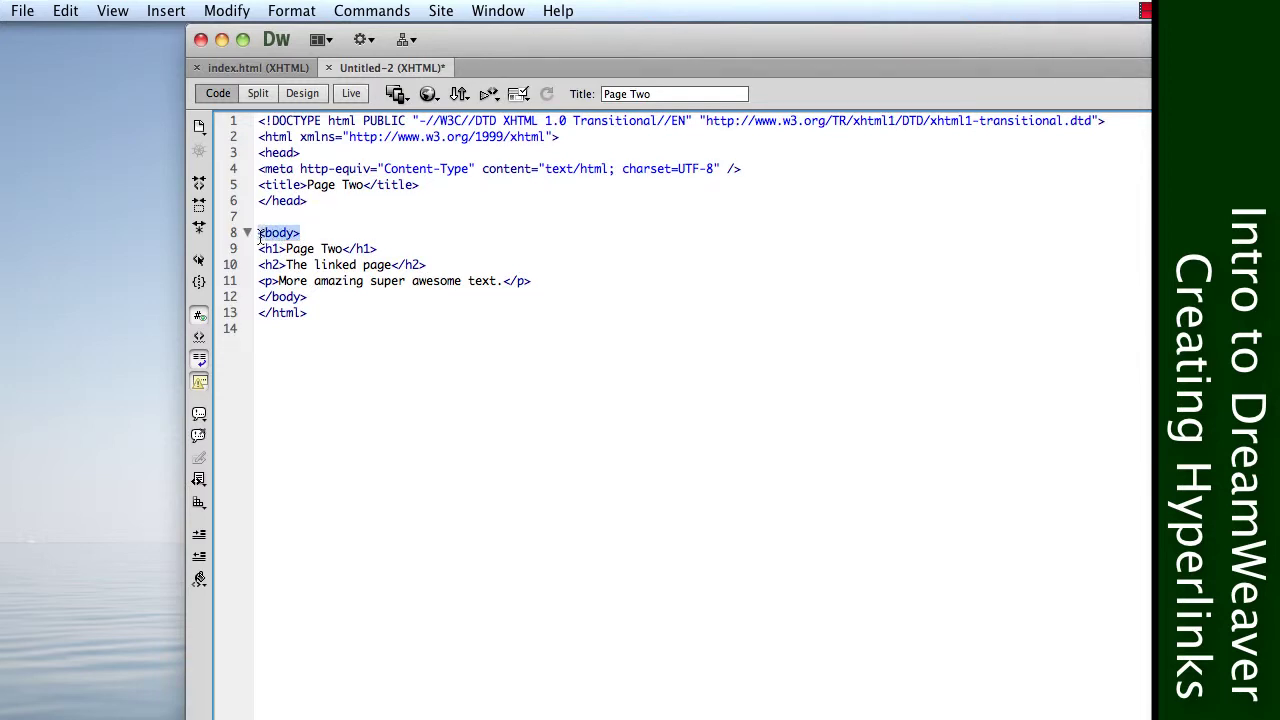
key(super+v)
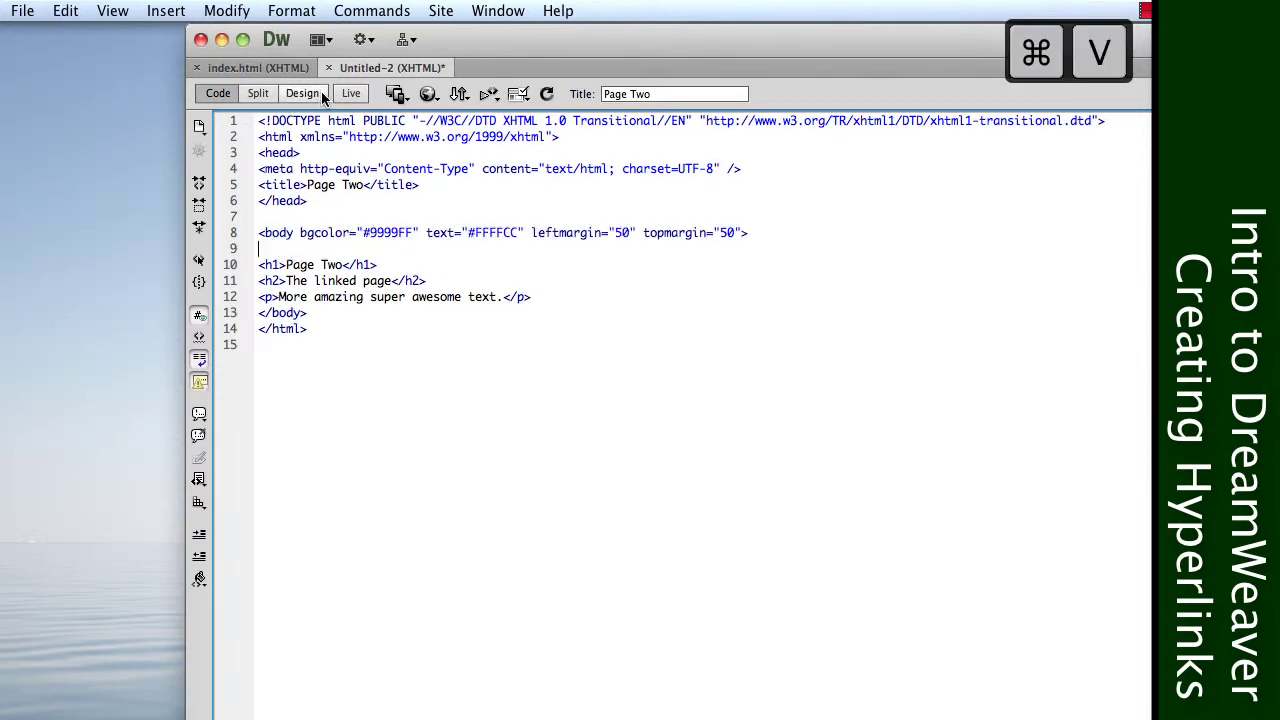
click(318, 92)
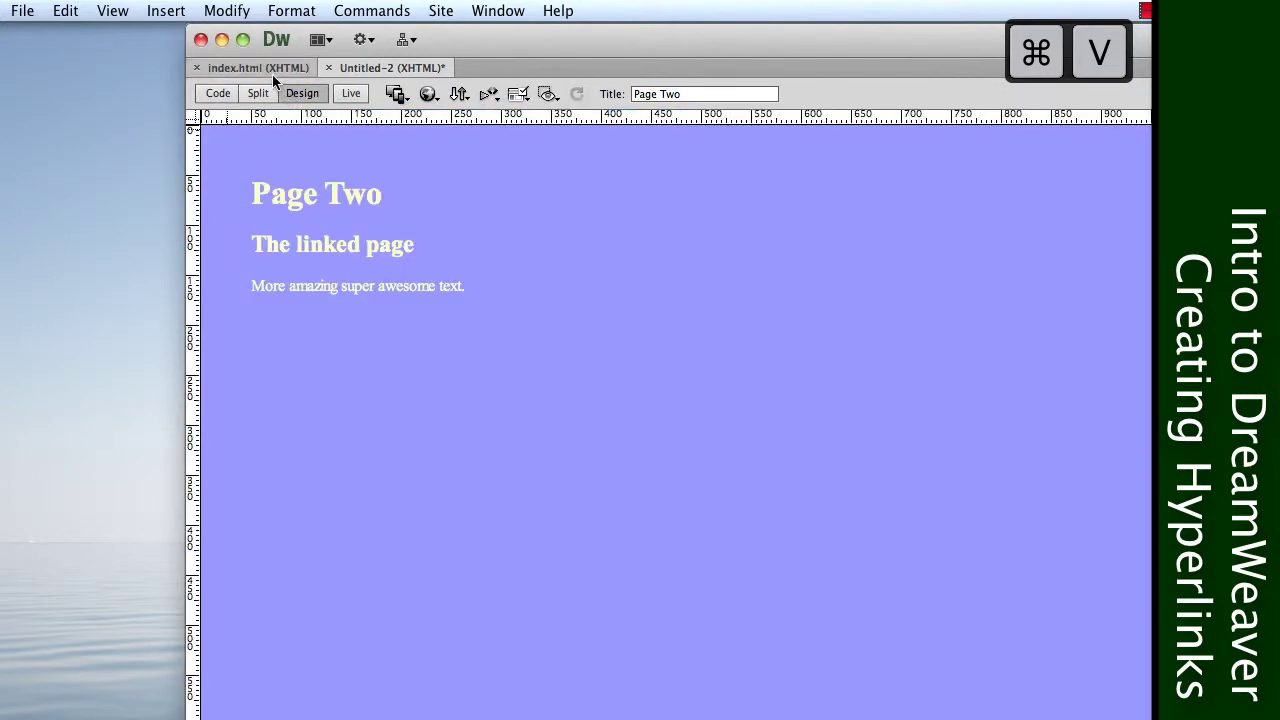
click(262, 67)
click(302, 93)
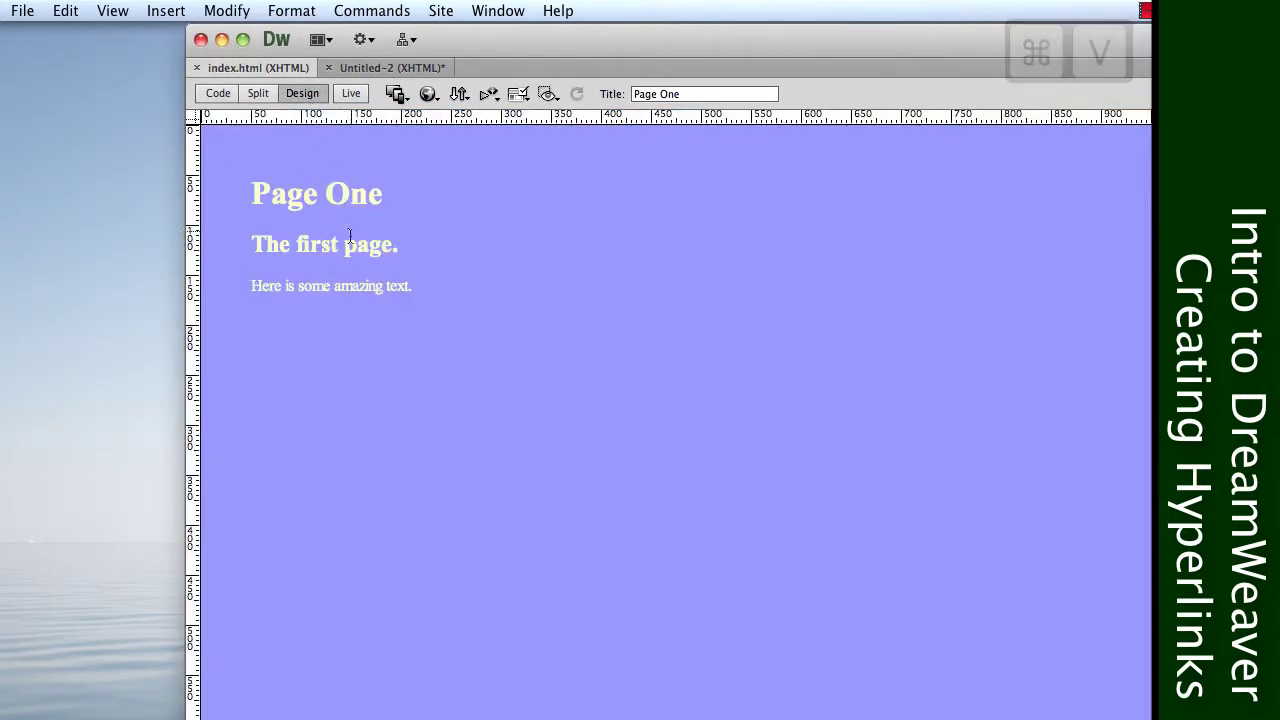
Step: Save the second page as page-2.html on the Desktop
click(398, 71)
click(240, 69)
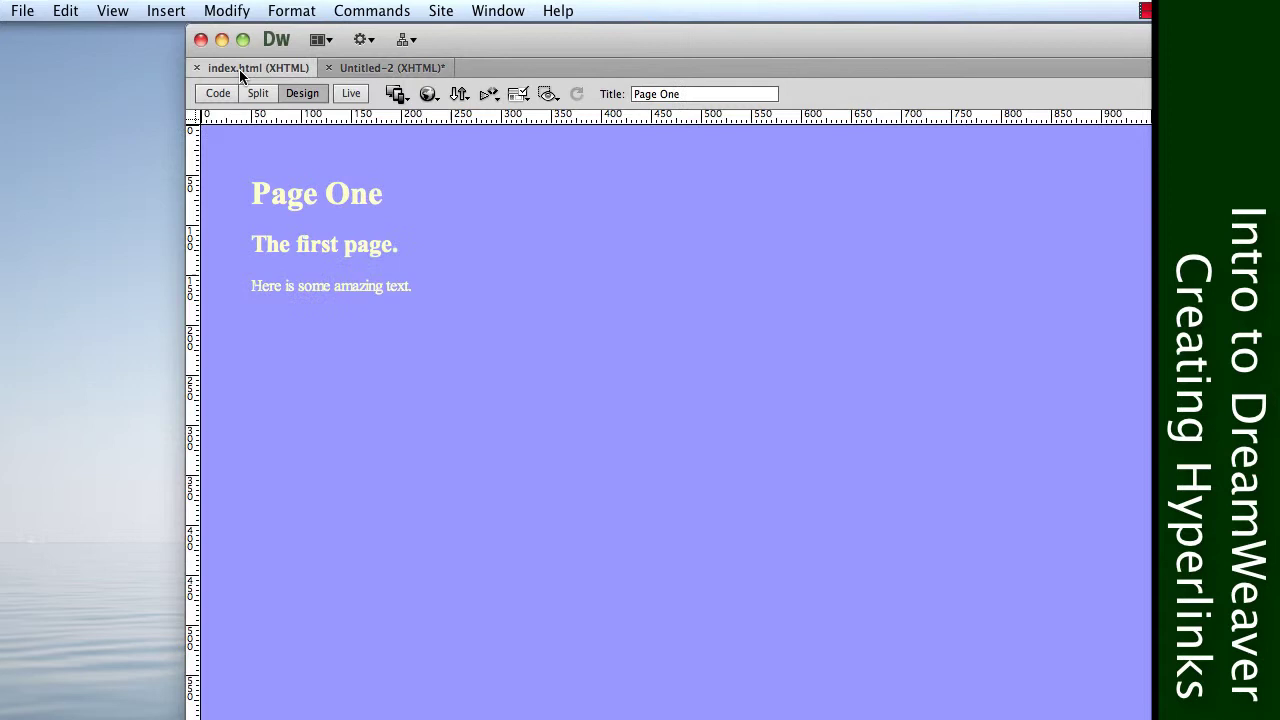
click(402, 72)
click(24, 10)
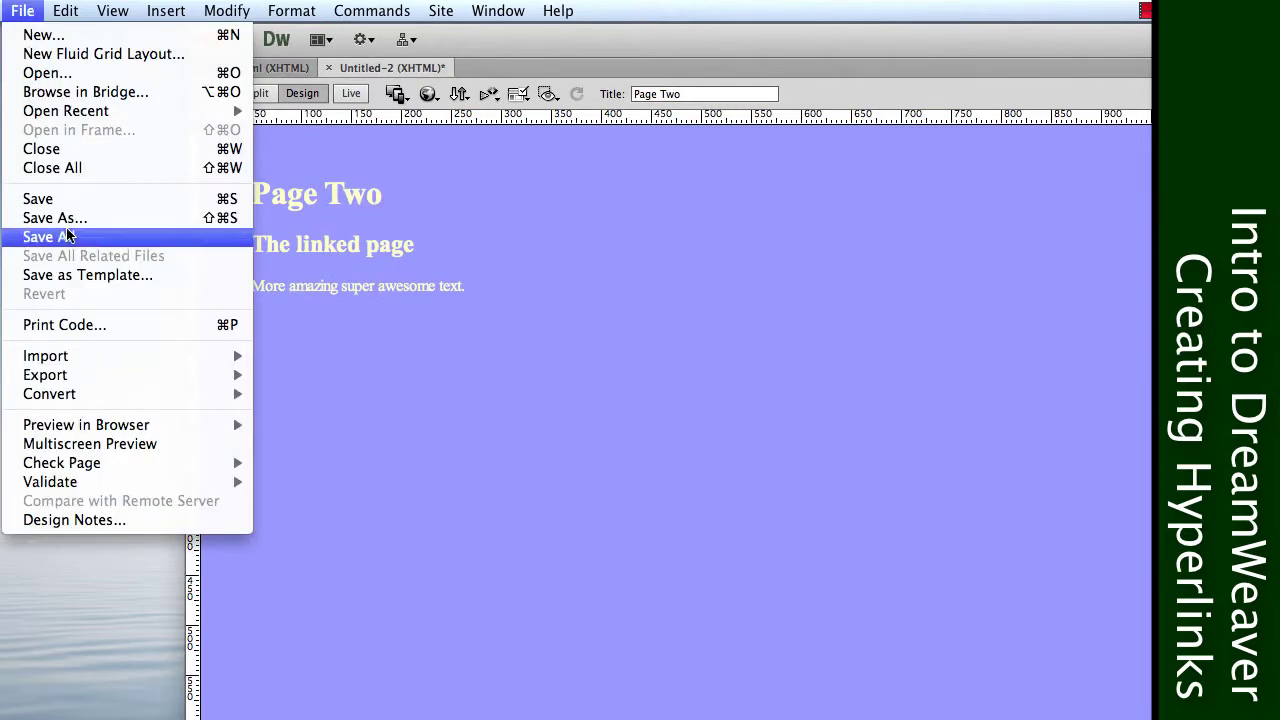
click(30, 218)
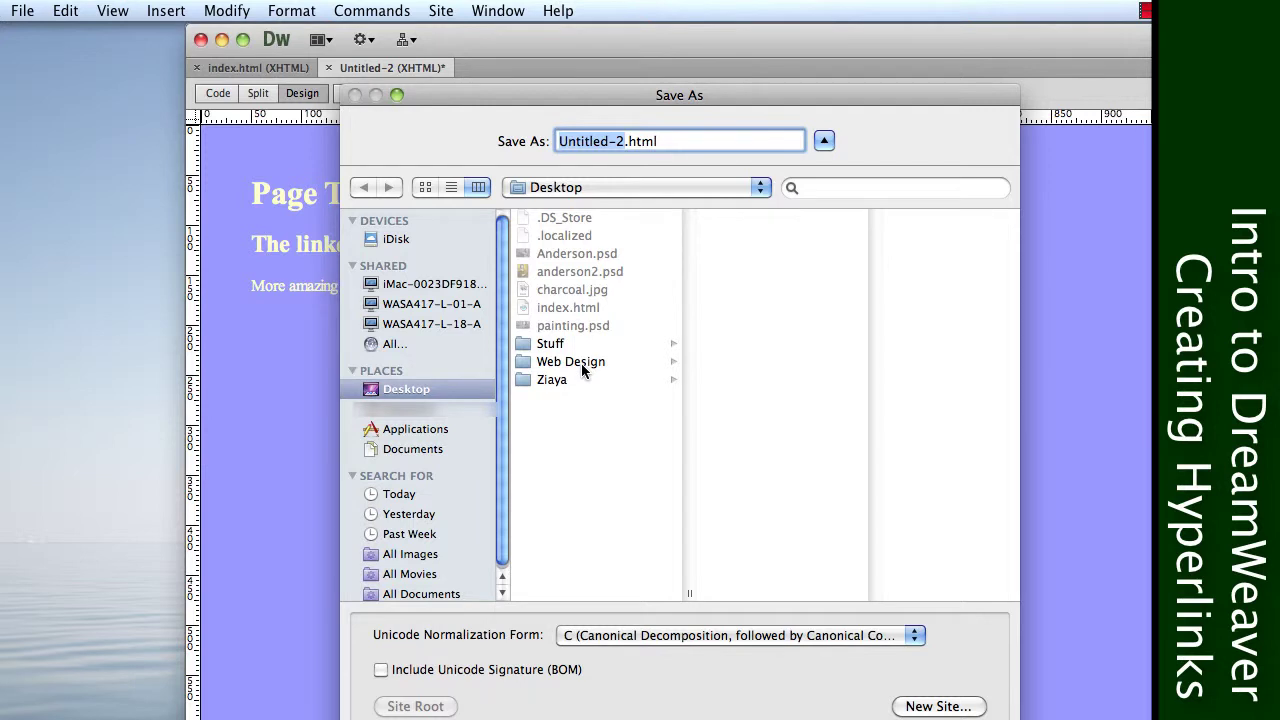
text(page)
key(BackSpace)
key(BackSpace)
key(BackSpace)
key(BackSpace)
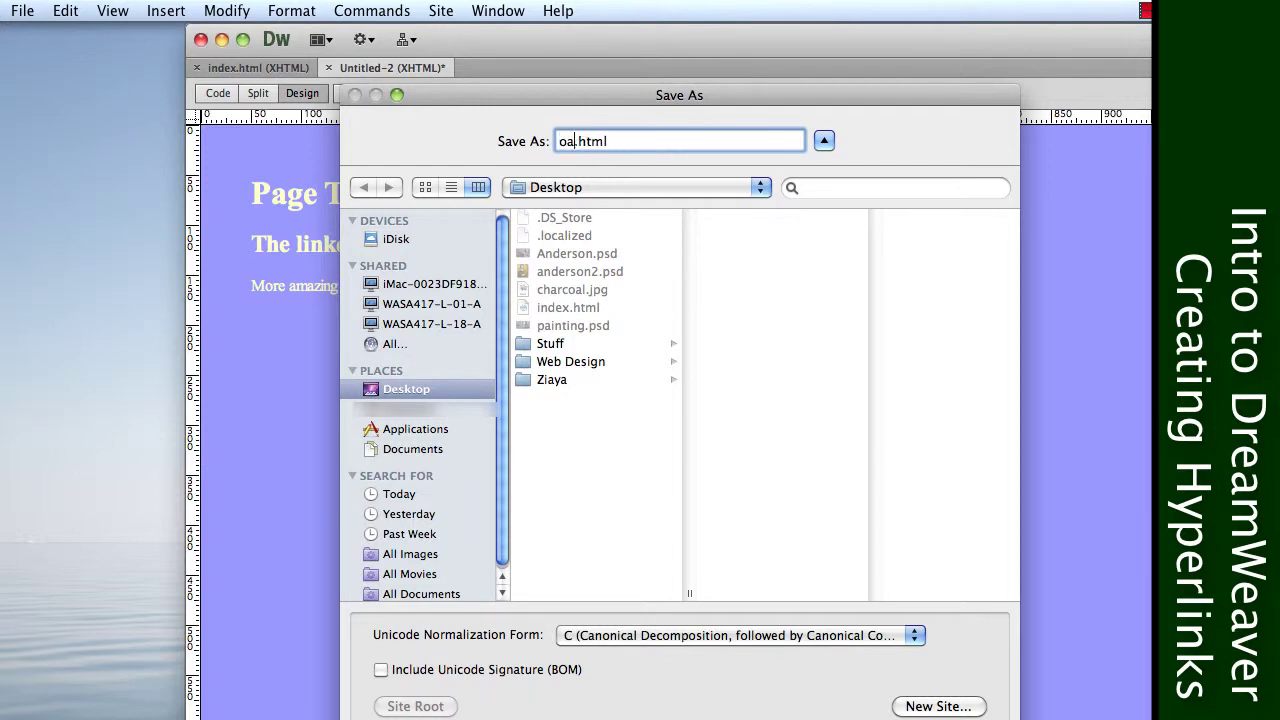
text(page-2)
key(Return)
Step: Add the paragraph "Check out my second page." below the existing text on index.html
click(272, 68)
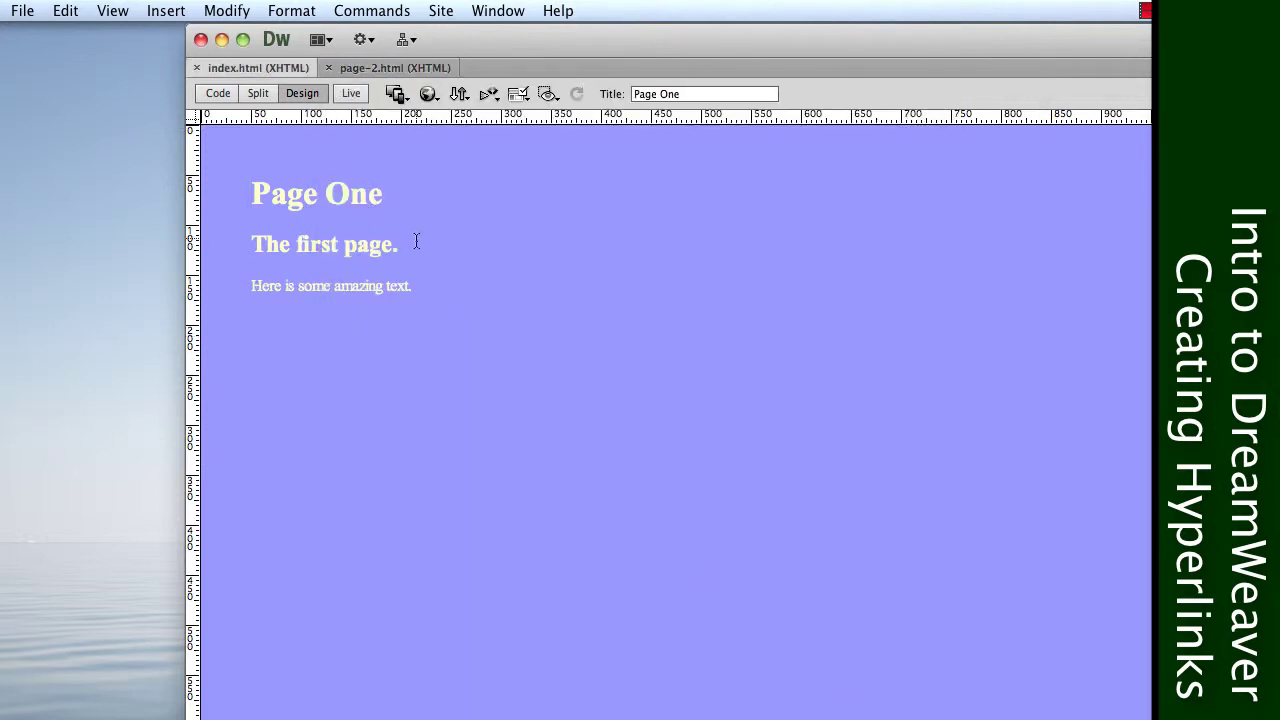
click(415, 250)
text(\)
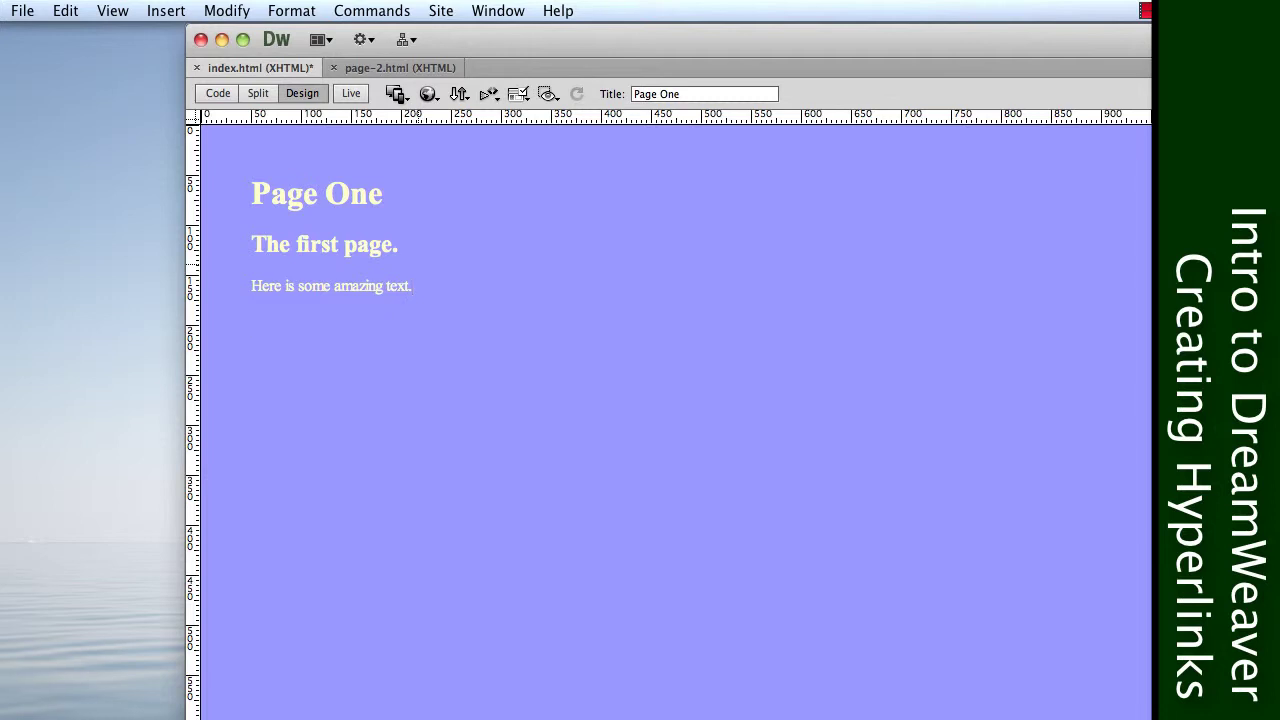
text(Check out my second page.)
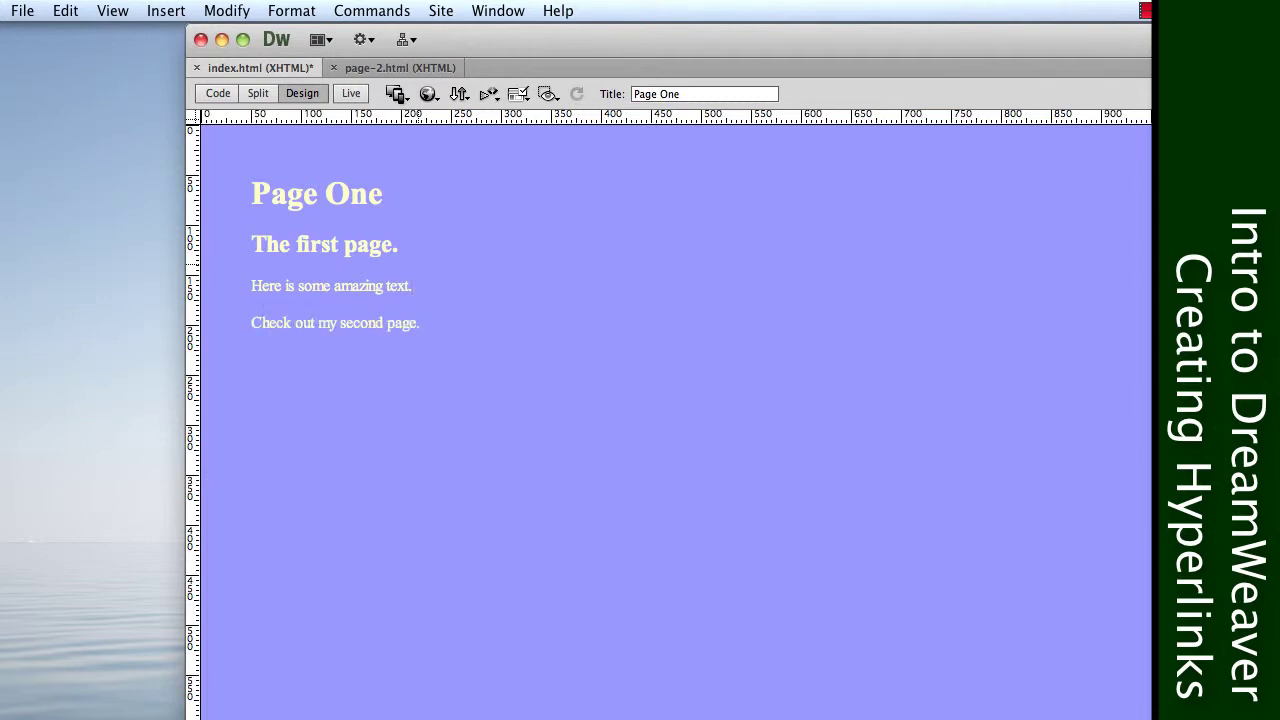
Step: Add the paragraph "Go back." below the body text on page-2.html
click(438, 67)
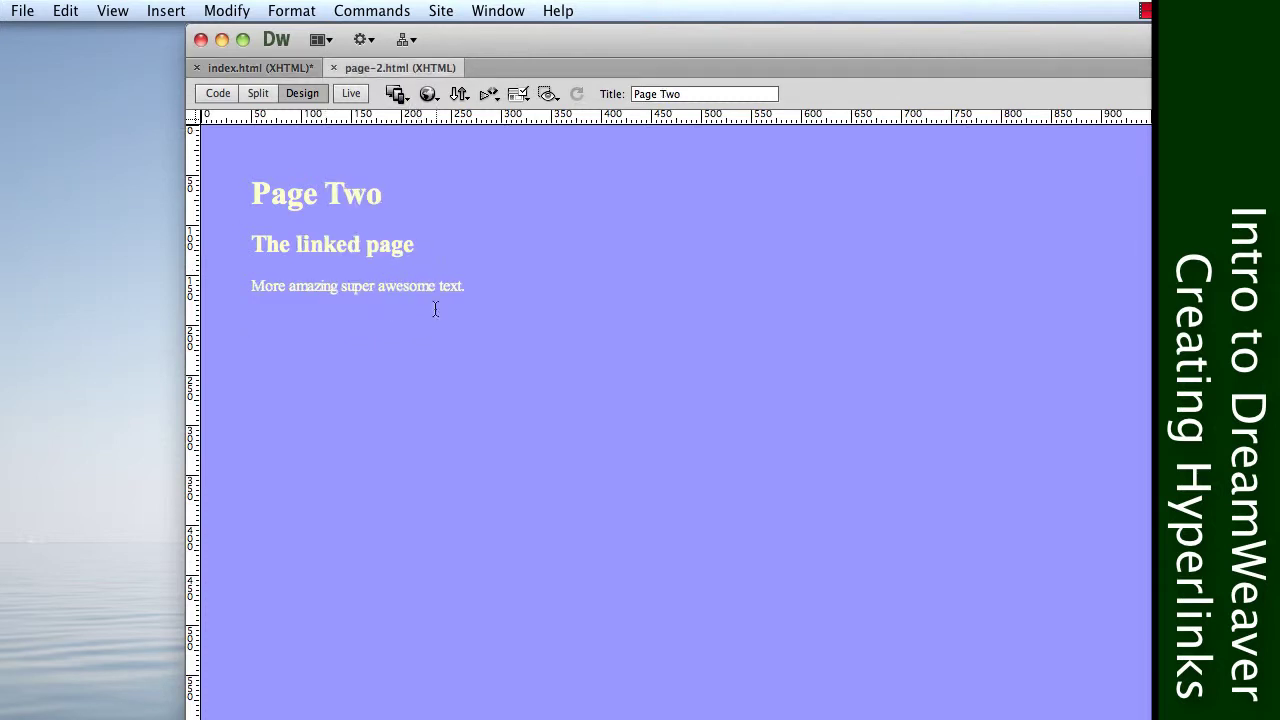
click(555, 307)
text(Go back.)
Step: Link the words "second page" on index.html to the file page-2.html
click(244, 70)
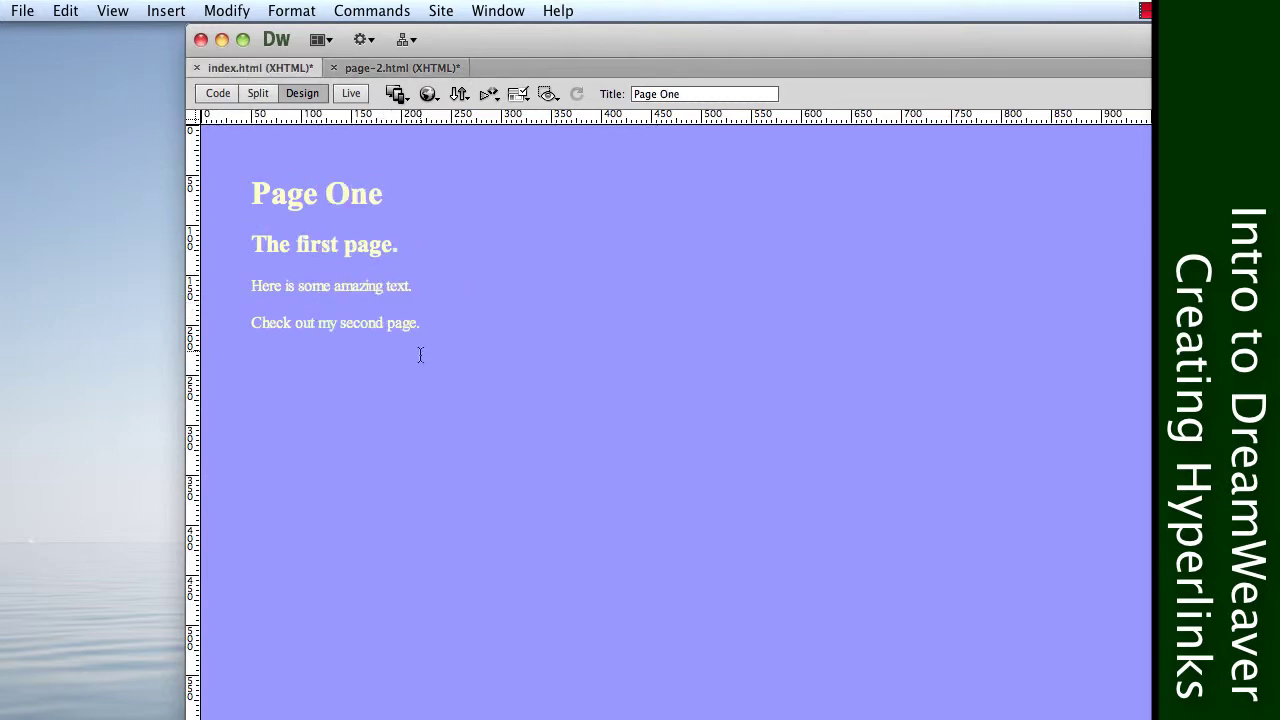
drag(416, 326, 341, 329)
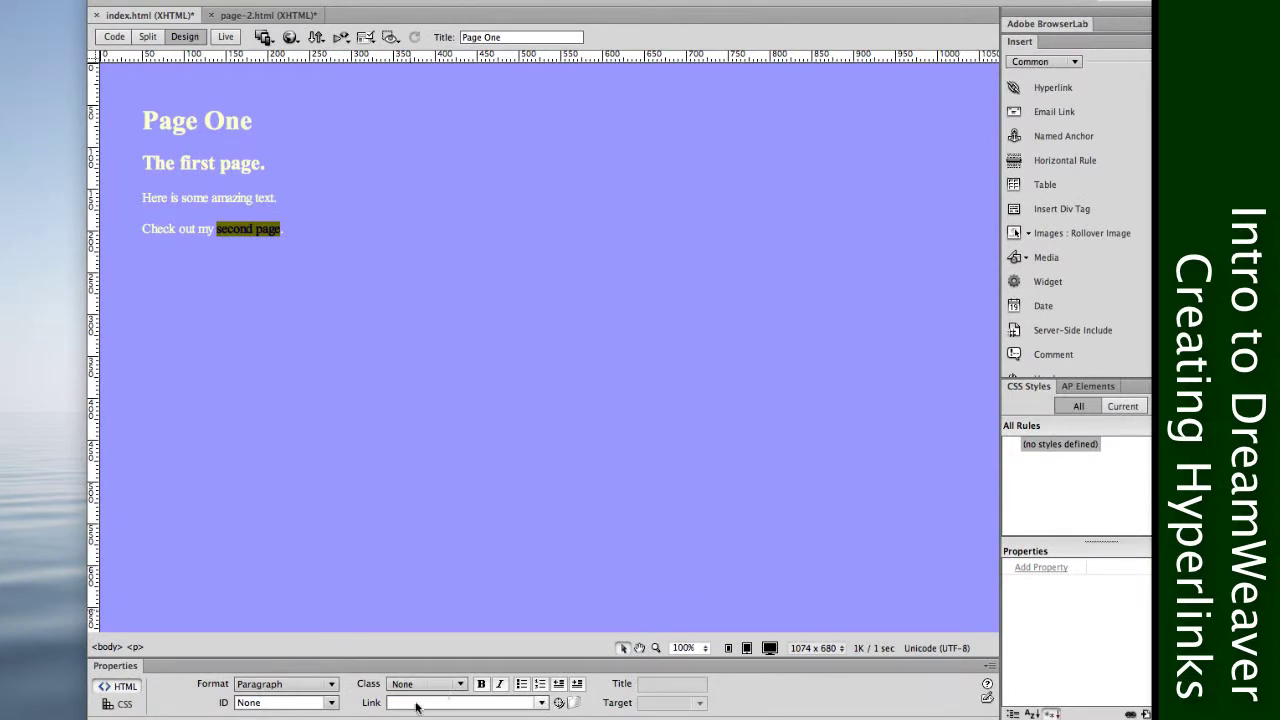
click(575, 704)
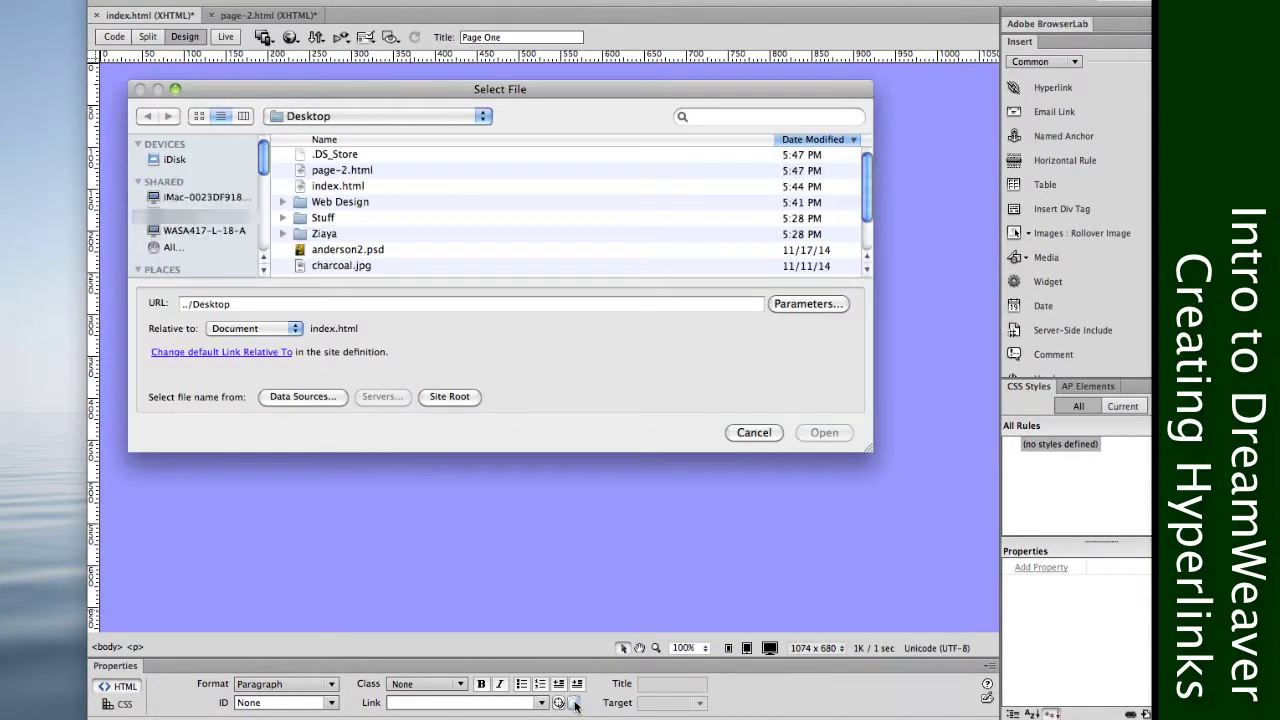
click(344, 172)
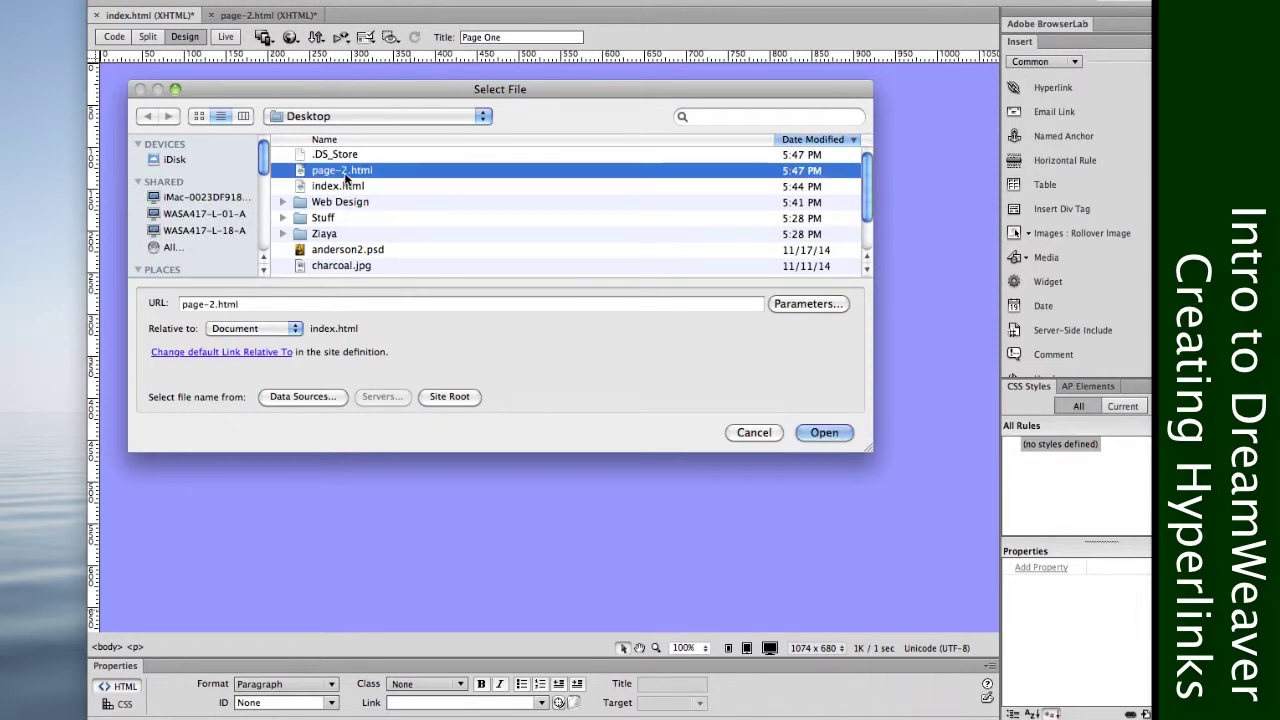
click(824, 432)
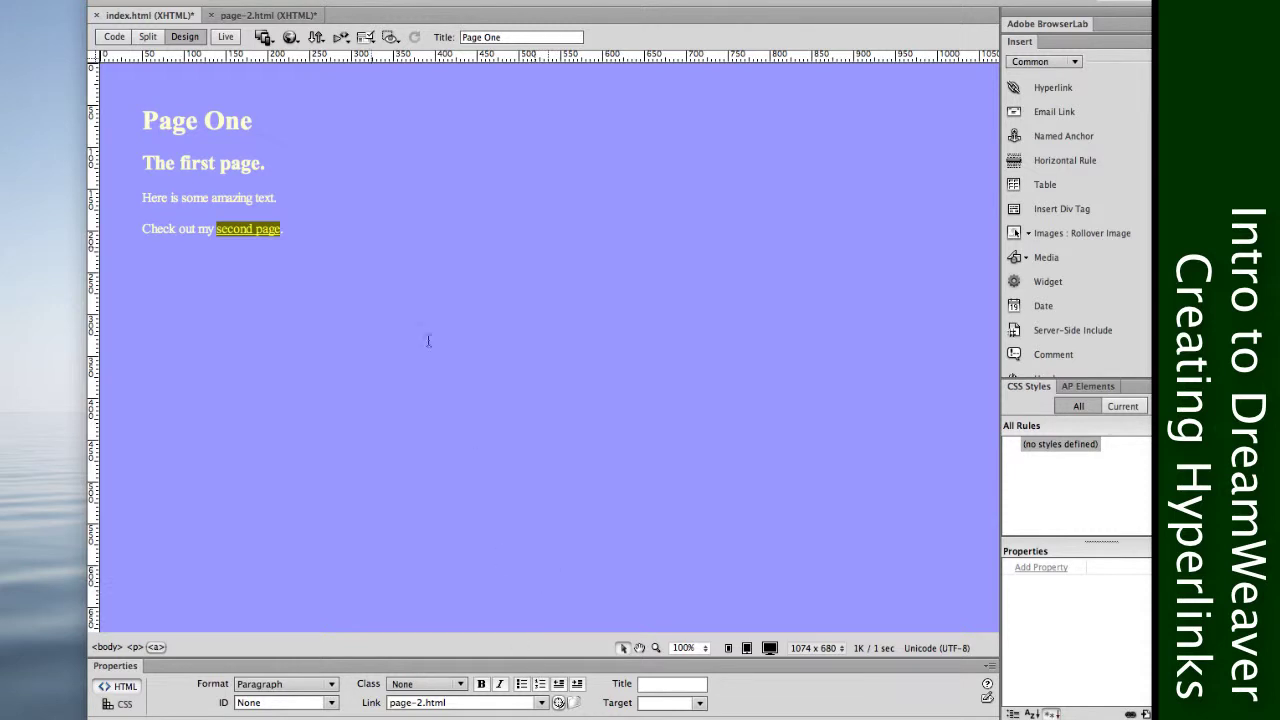
Step: Link the text "Go back." on page-2.html to the file index.html
click(264, 17)
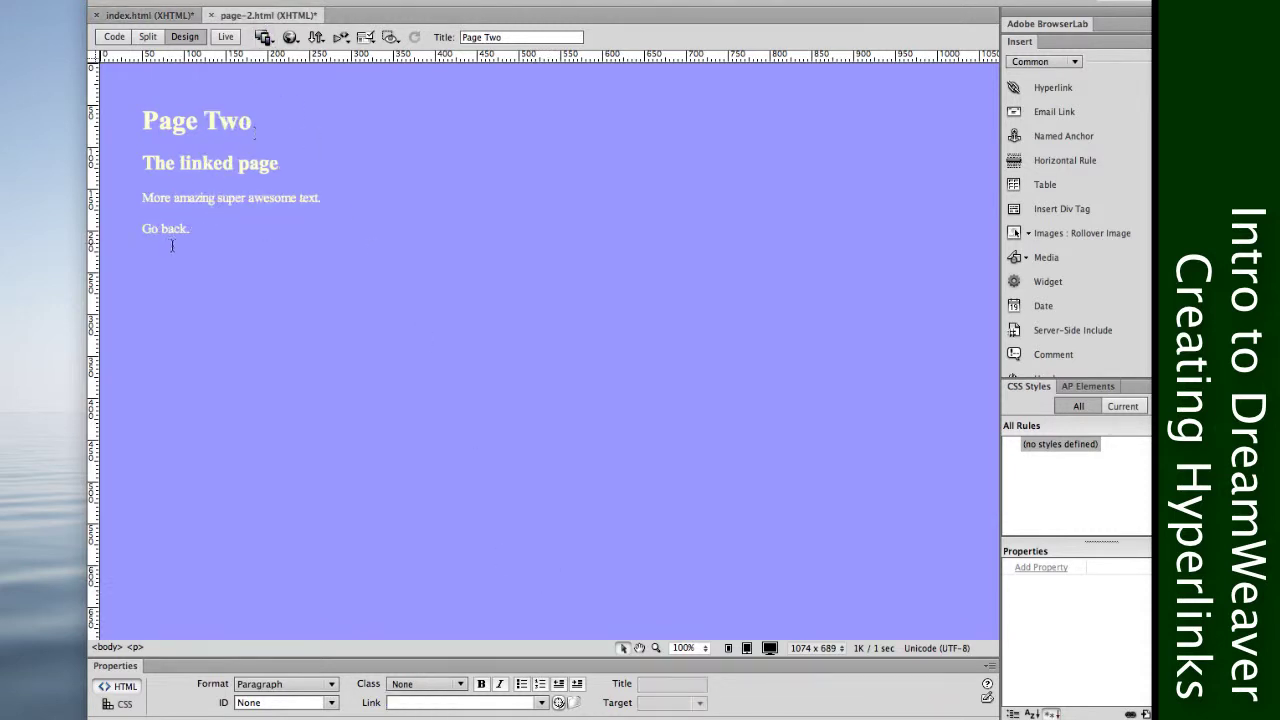
drag(187, 230, 146, 234)
click(575, 702)
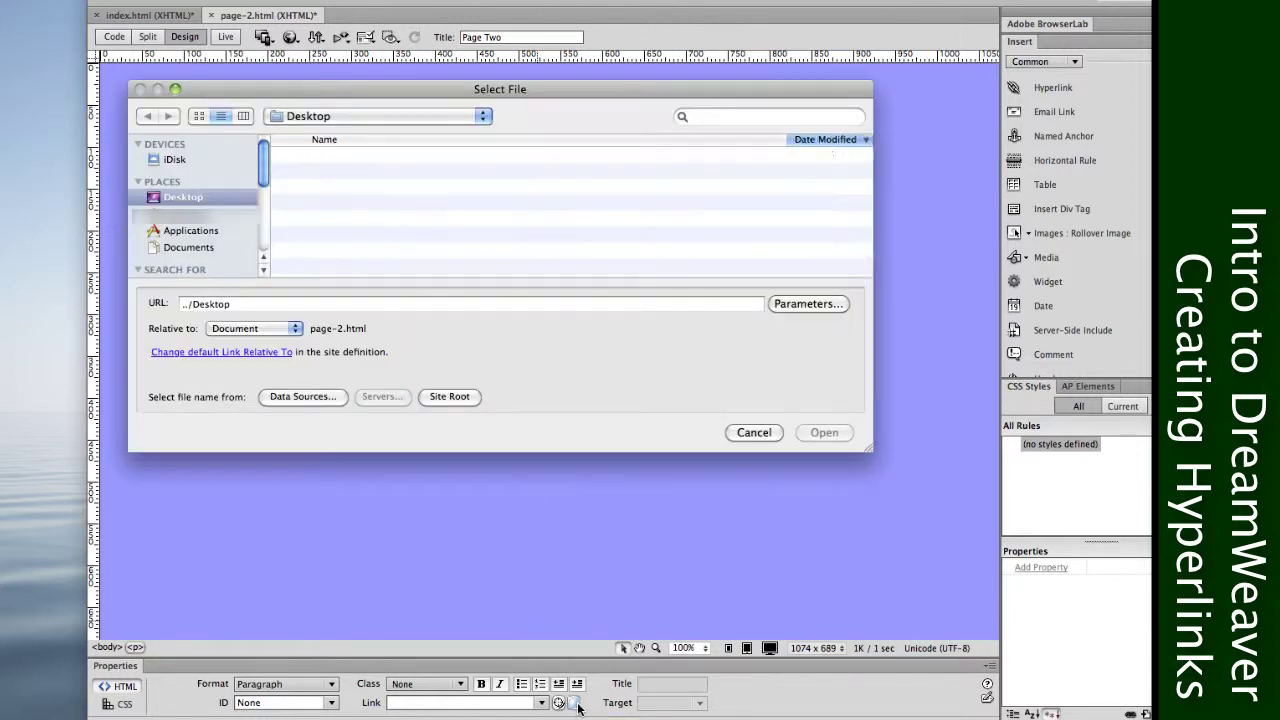
click(340, 187)
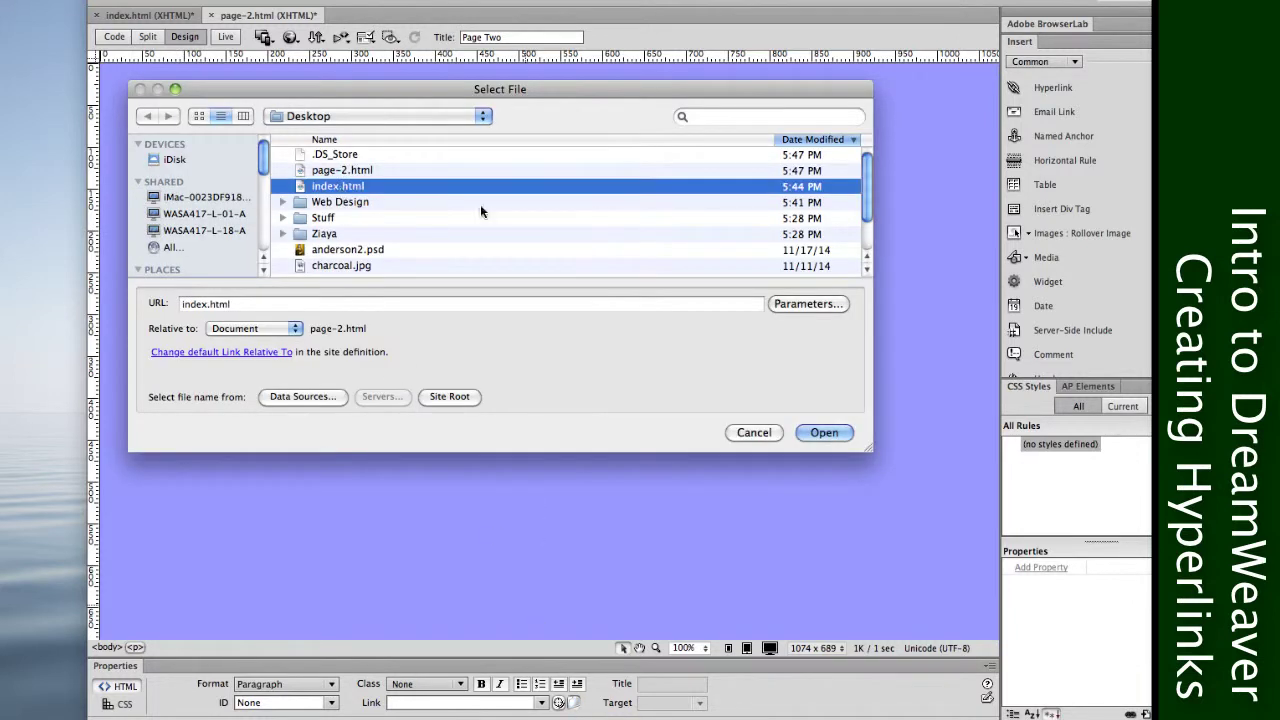
click(818, 432)
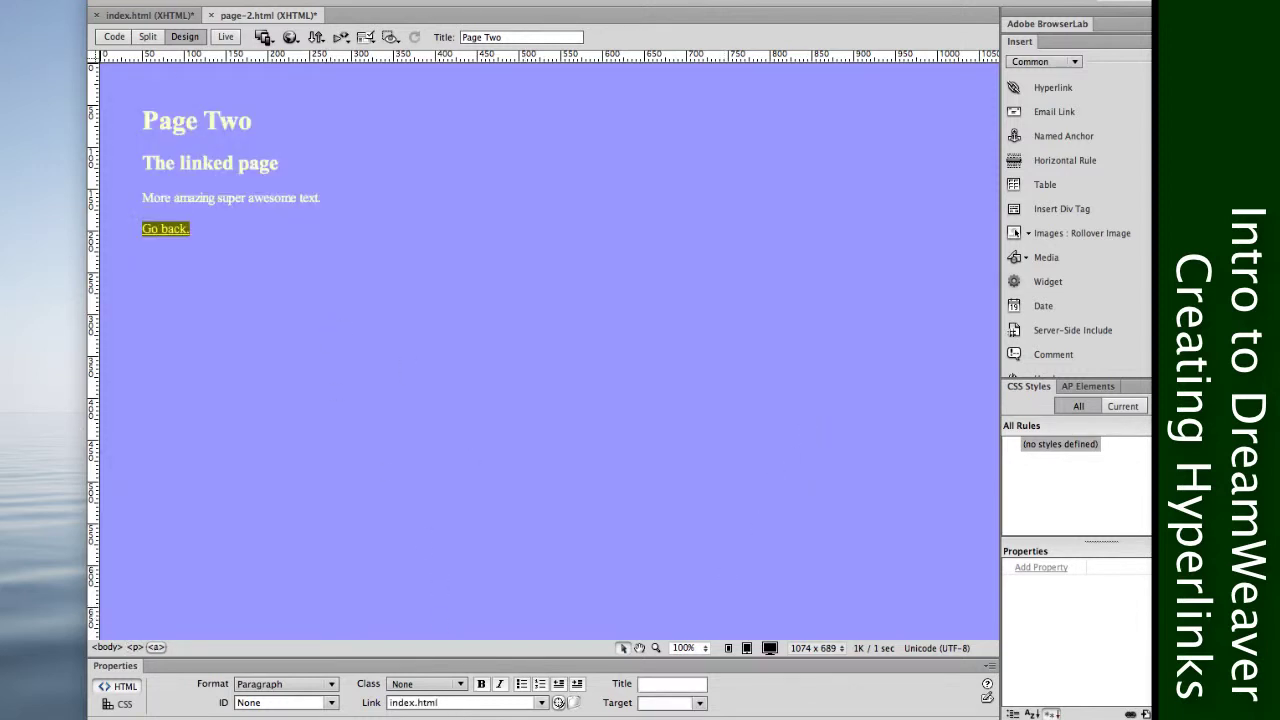
Step: Switch the "second page" link on index.html to the recent target index.html, and restore it to page-2.html
click(150, 15)
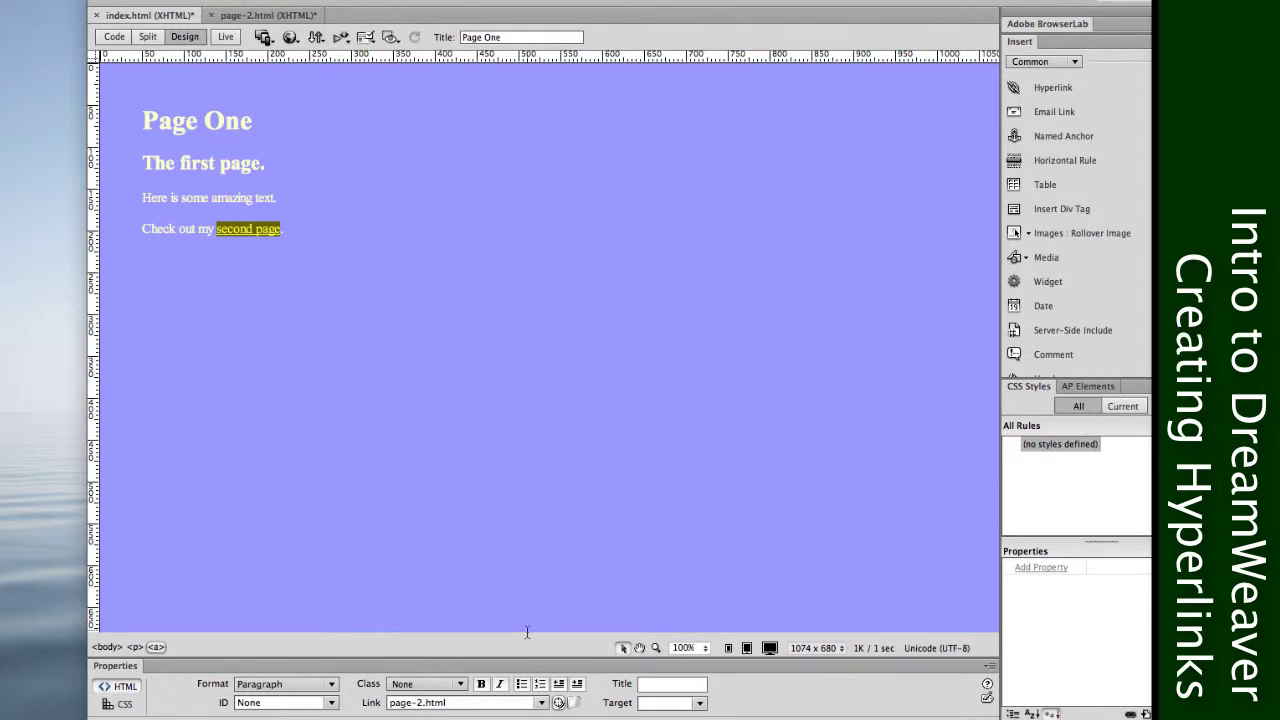
click(538, 702)
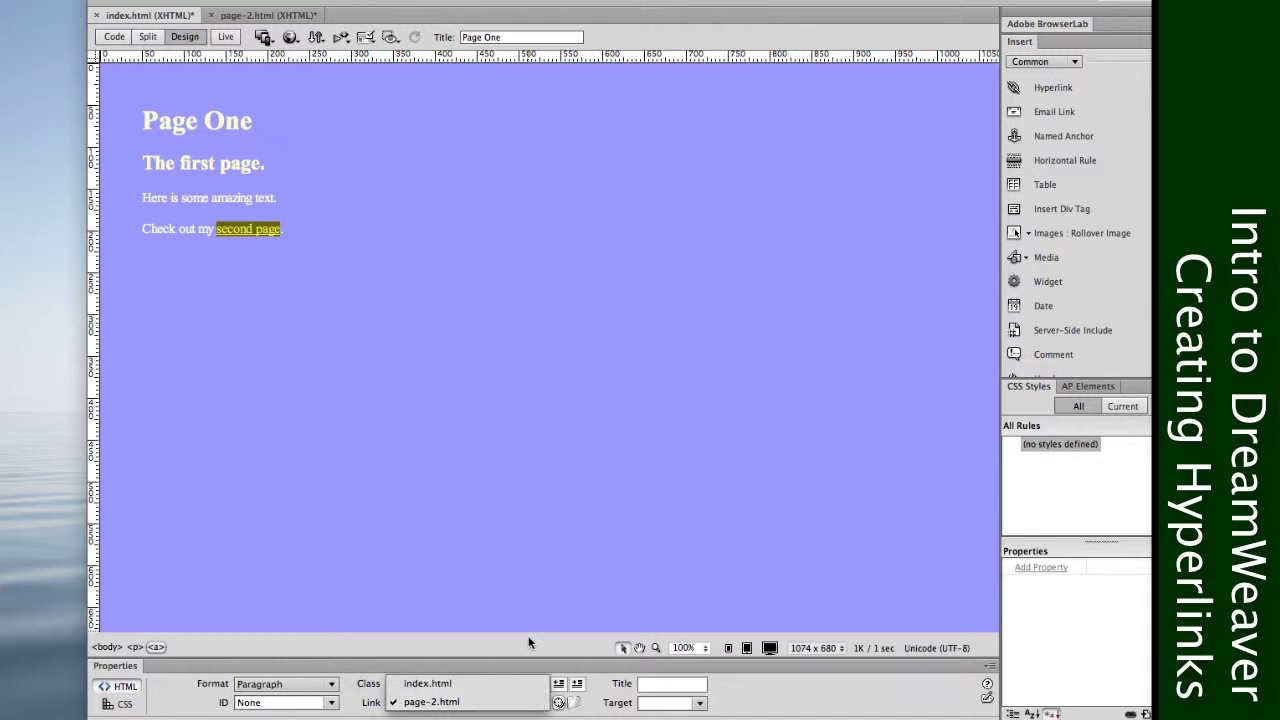
click(435, 683)
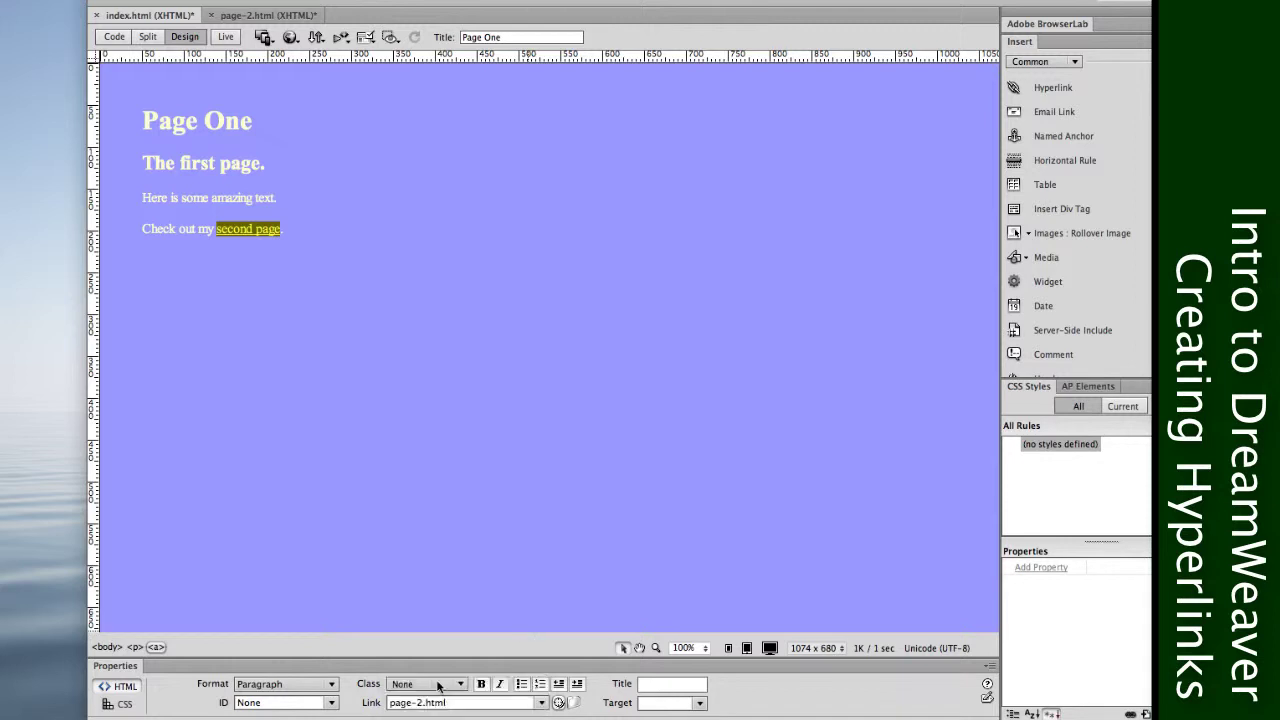
click(541, 702)
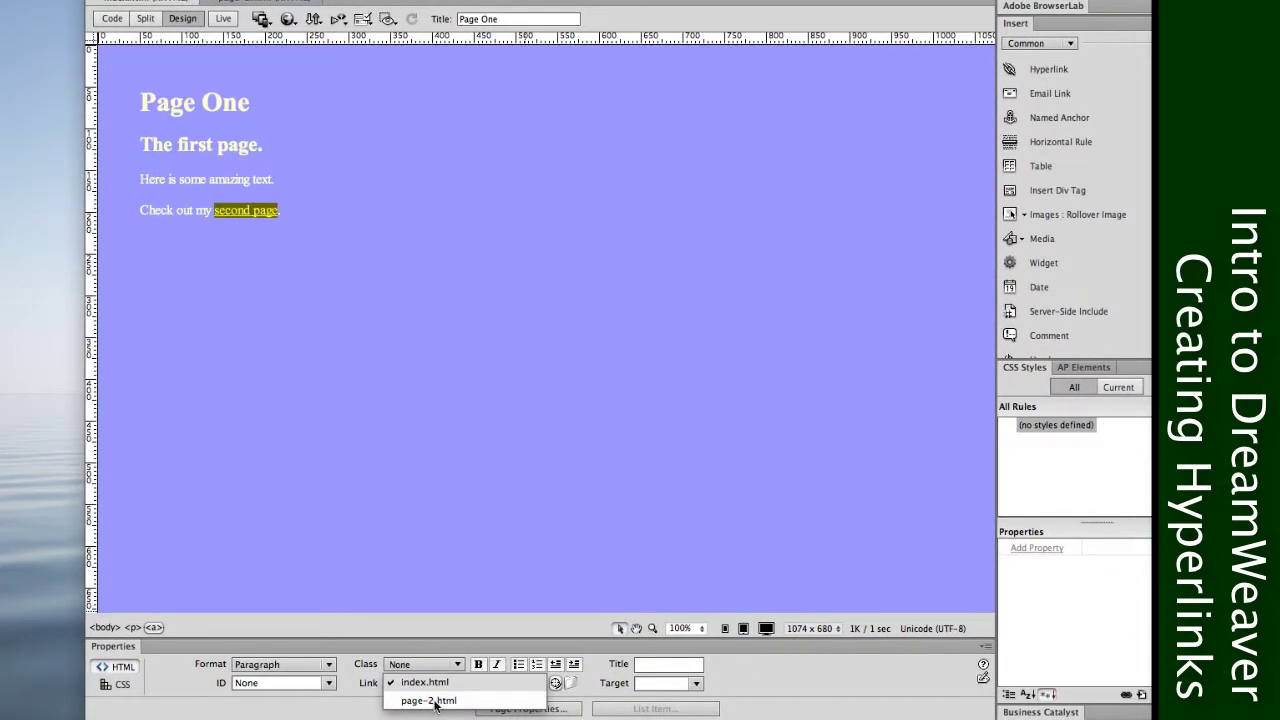
click(435, 701)
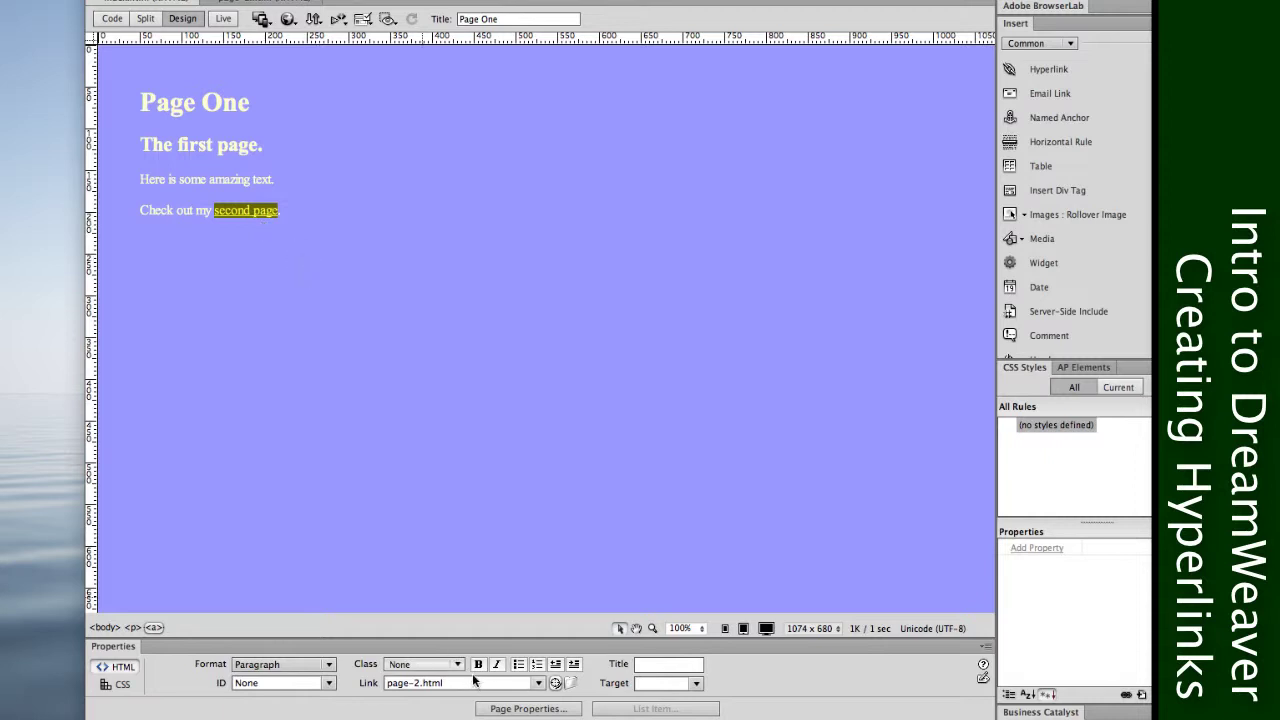
Step: Set the HTML link color of page-2.html, trying #FF9933 first and settling on #FFCC66
click(309, 176)
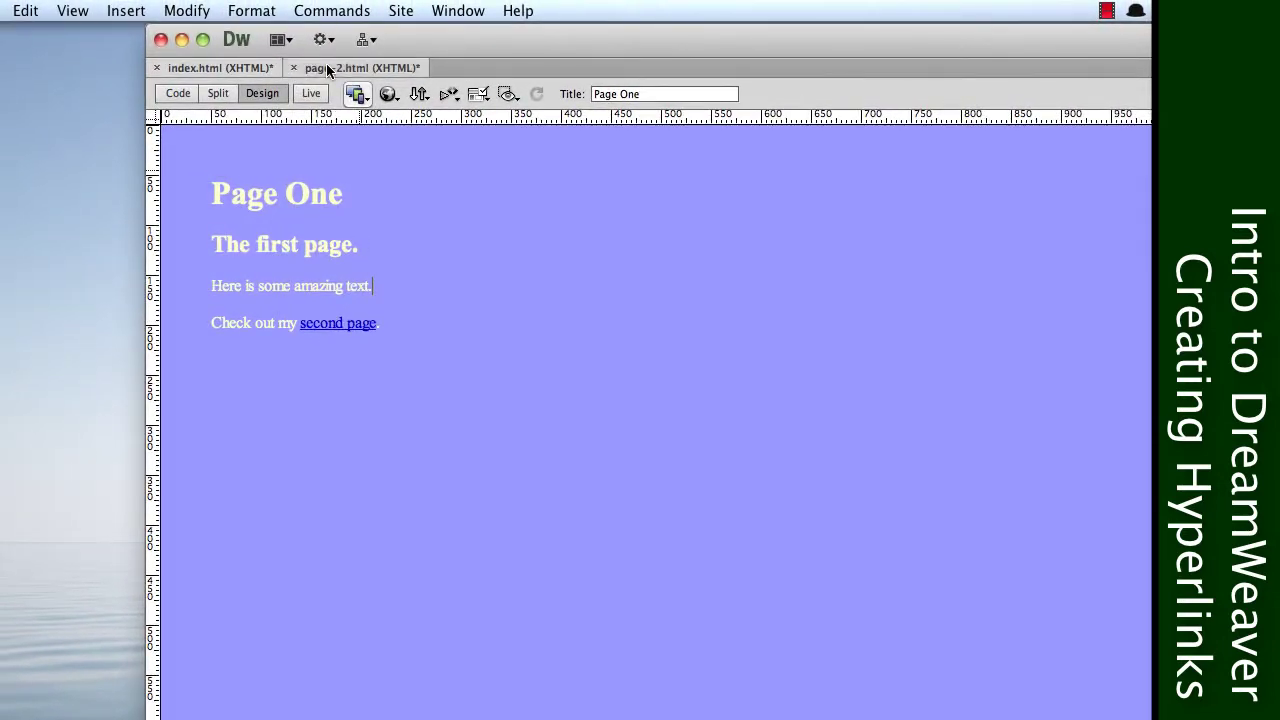
click(328, 68)
click(330, 286)
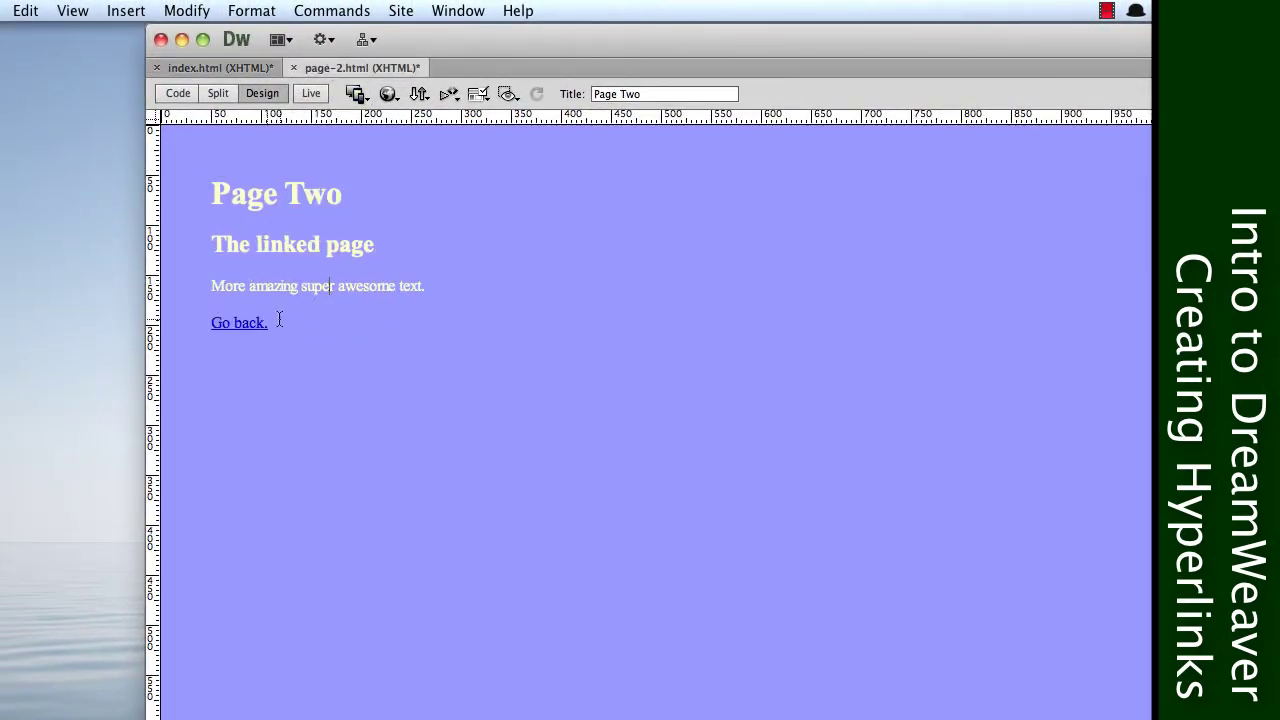
click(328, 12)
click(210, 34)
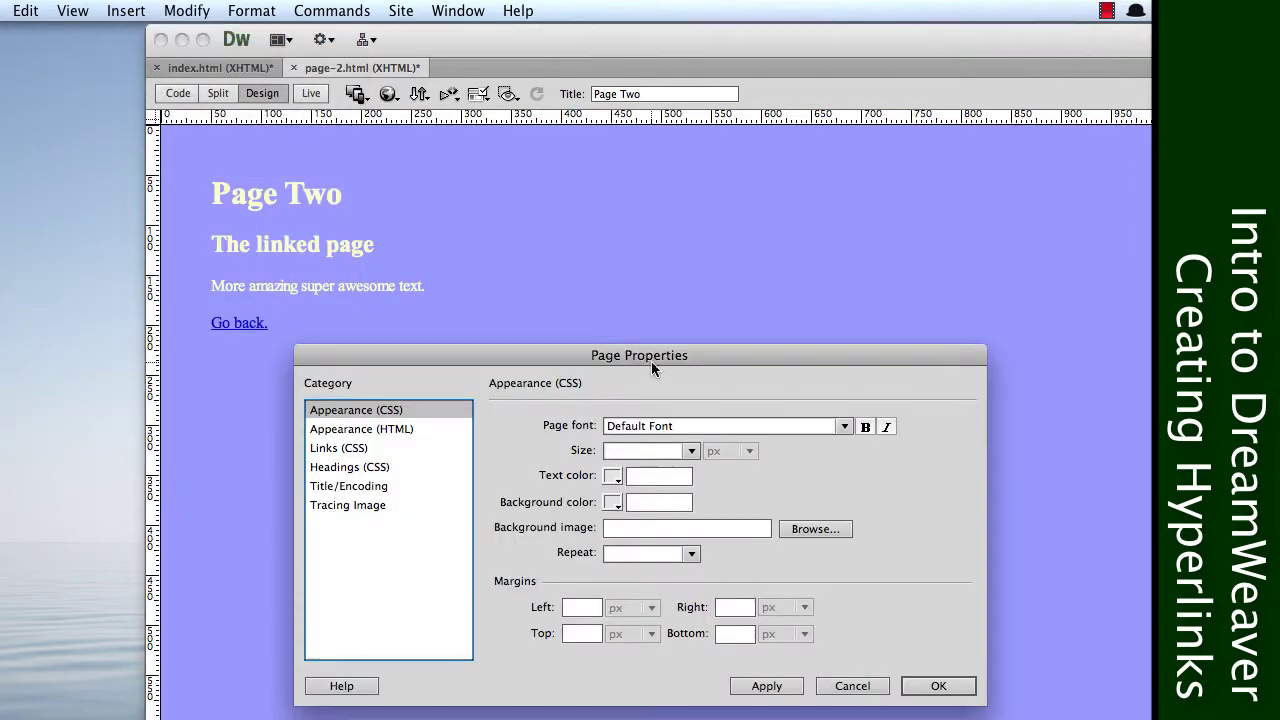
click(399, 429)
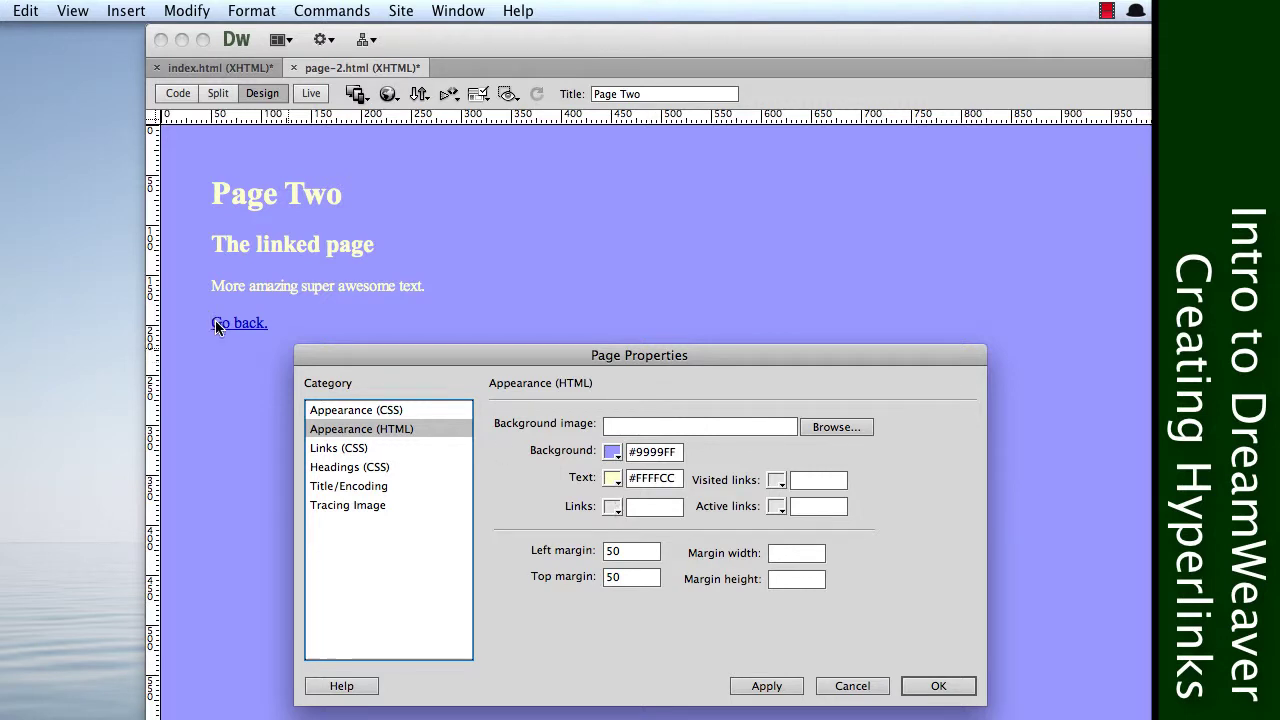
click(612, 507)
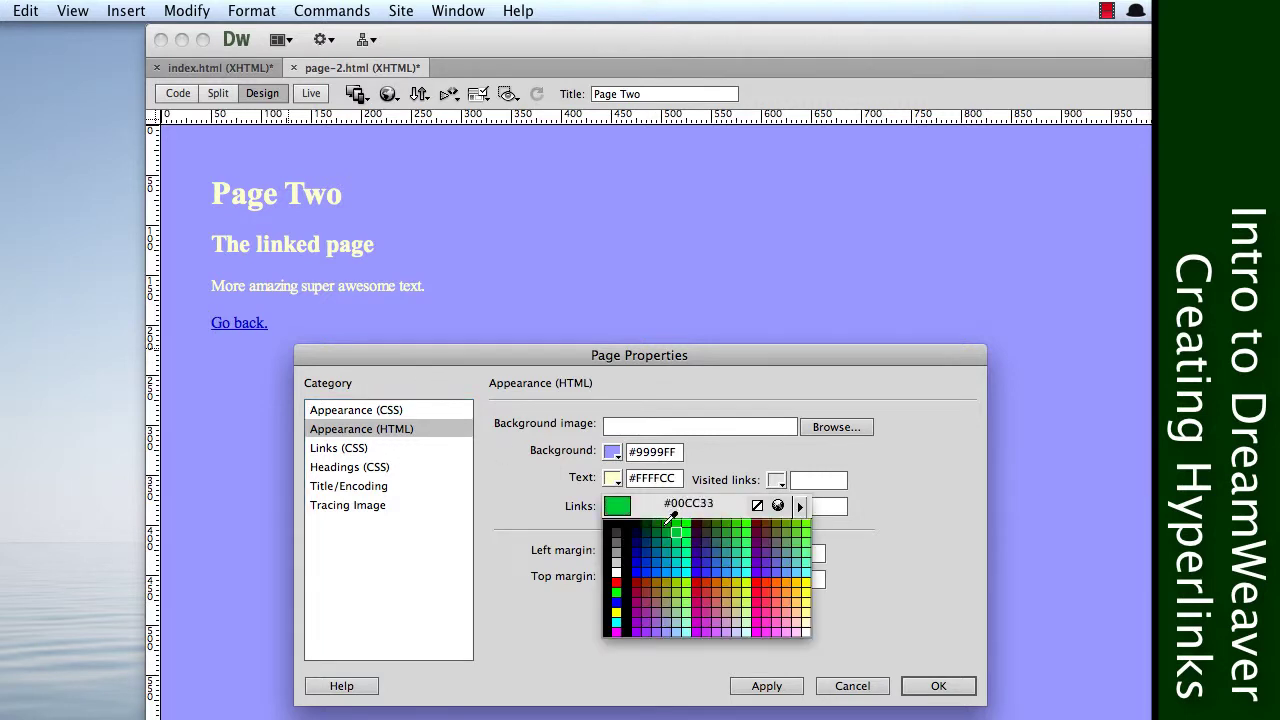
click(793, 589)
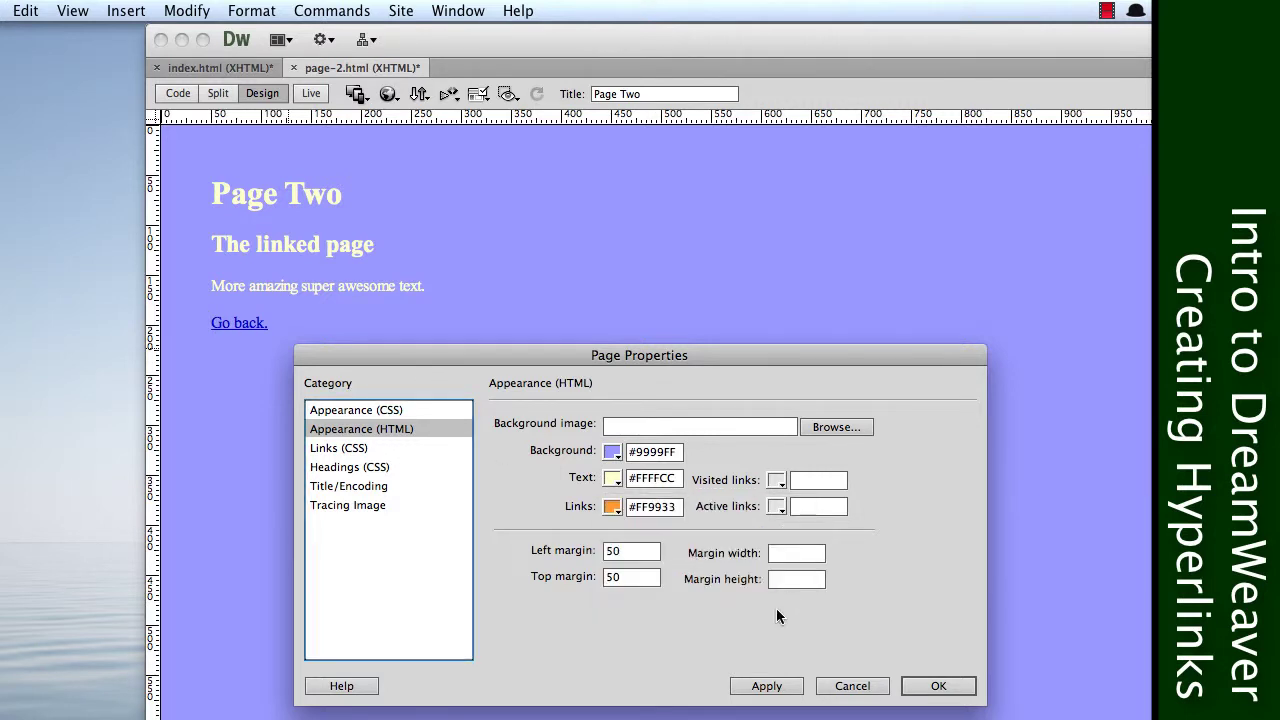
click(762, 685)
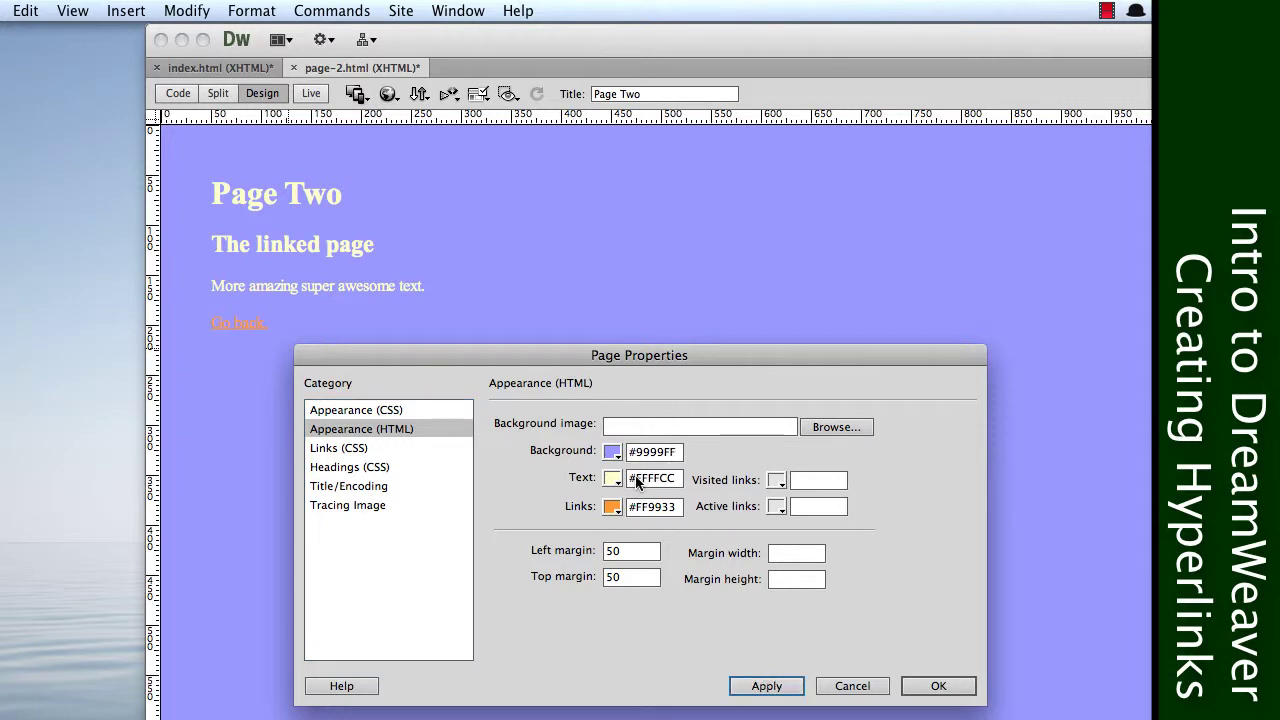
click(613, 508)
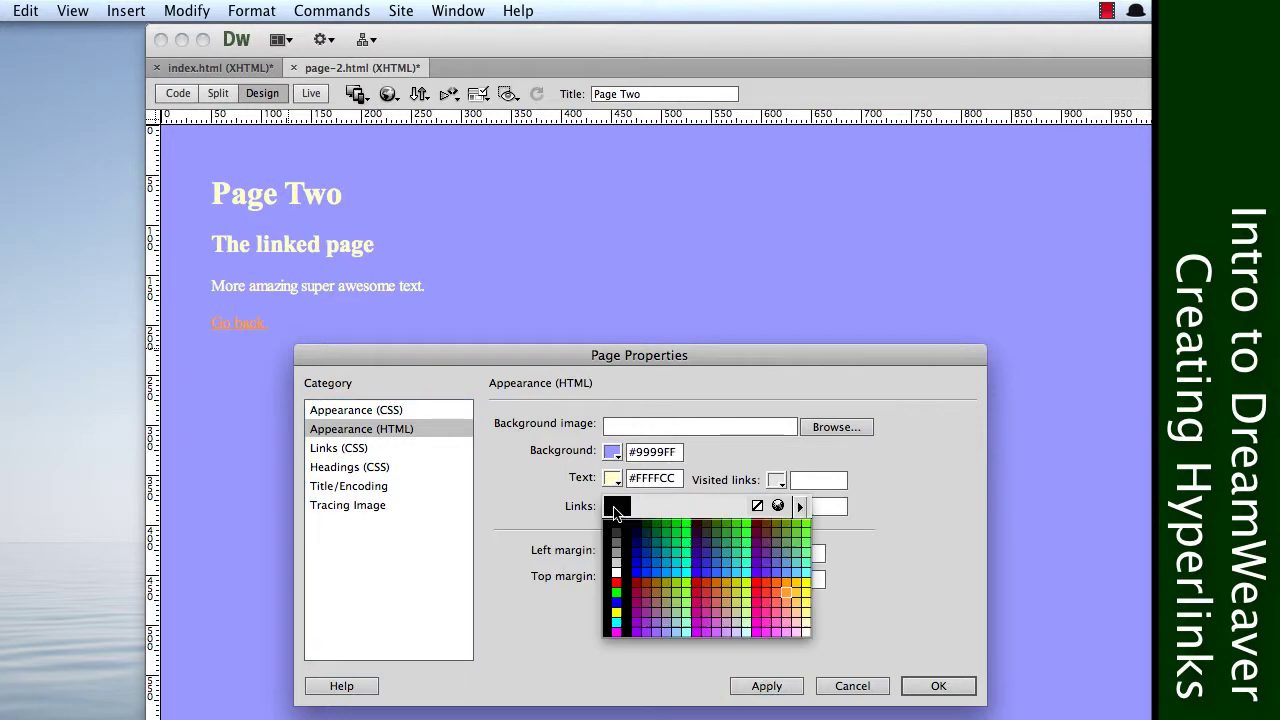
click(791, 597)
click(770, 686)
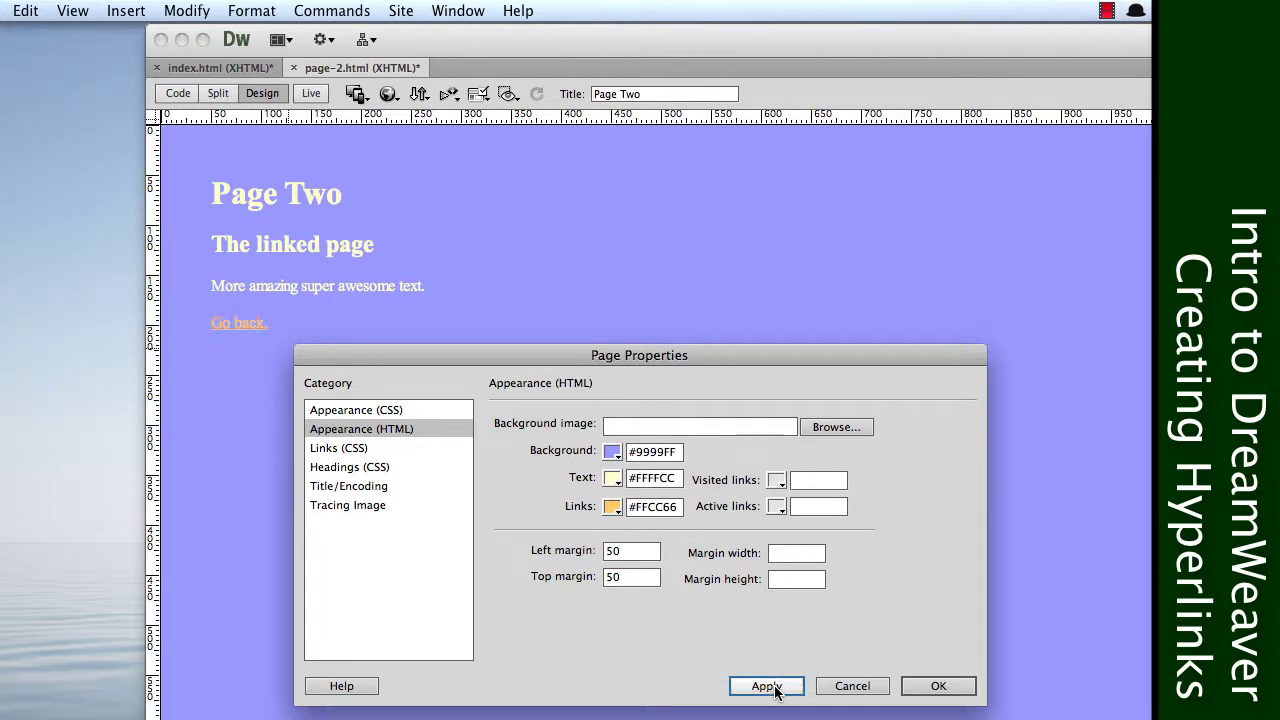
Step: Set page-2.html's visited links to #FF6600 and active links to #FFFFFF, and accept the page properties
click(778, 481)
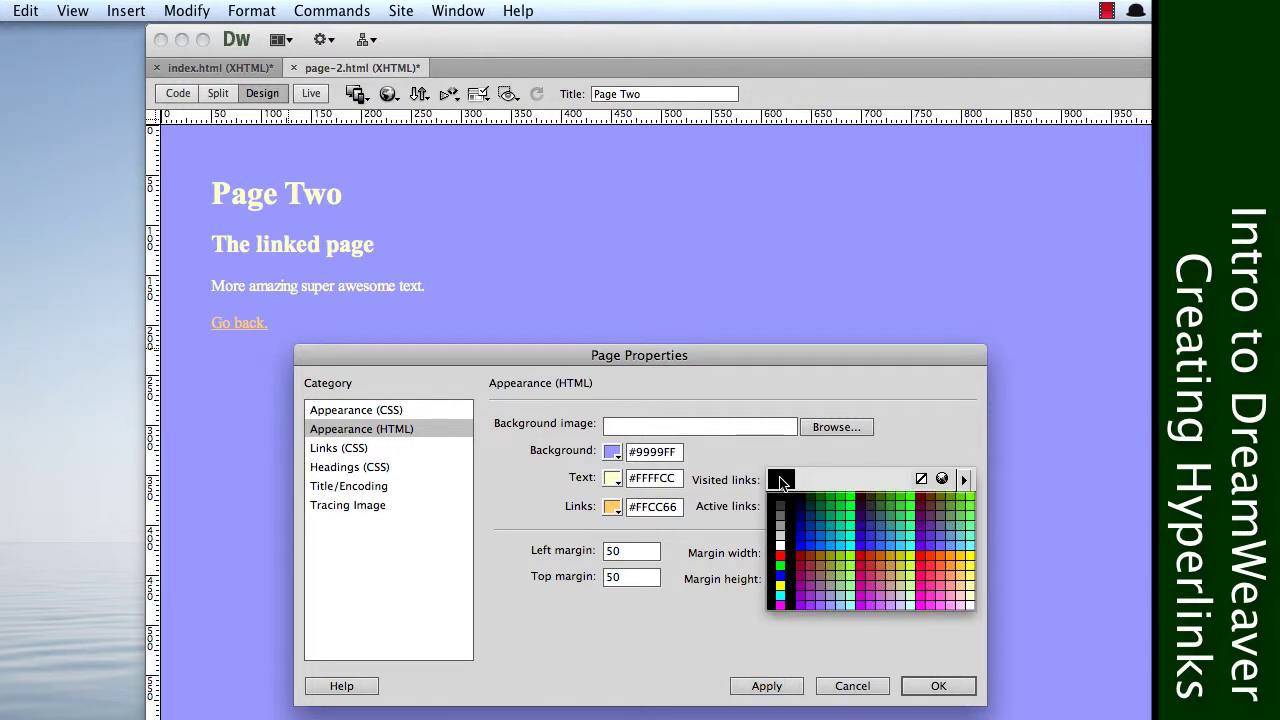
click(942, 553)
click(775, 508)
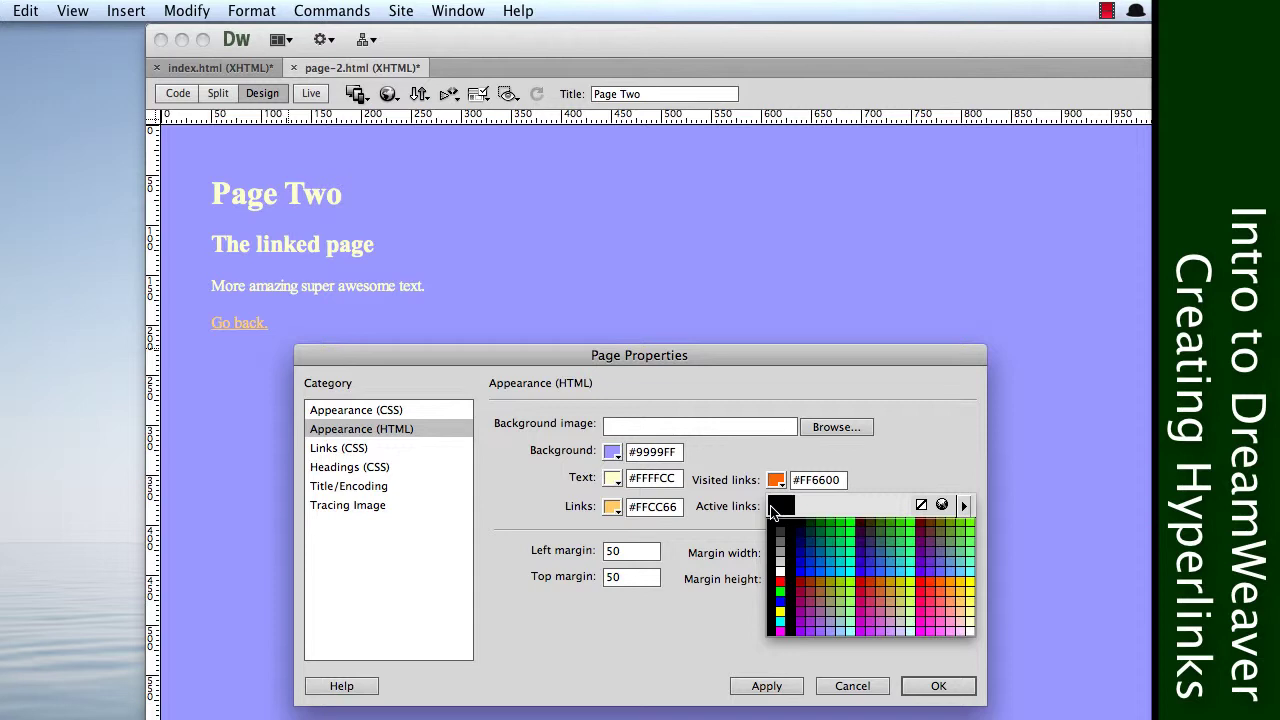
click(973, 630)
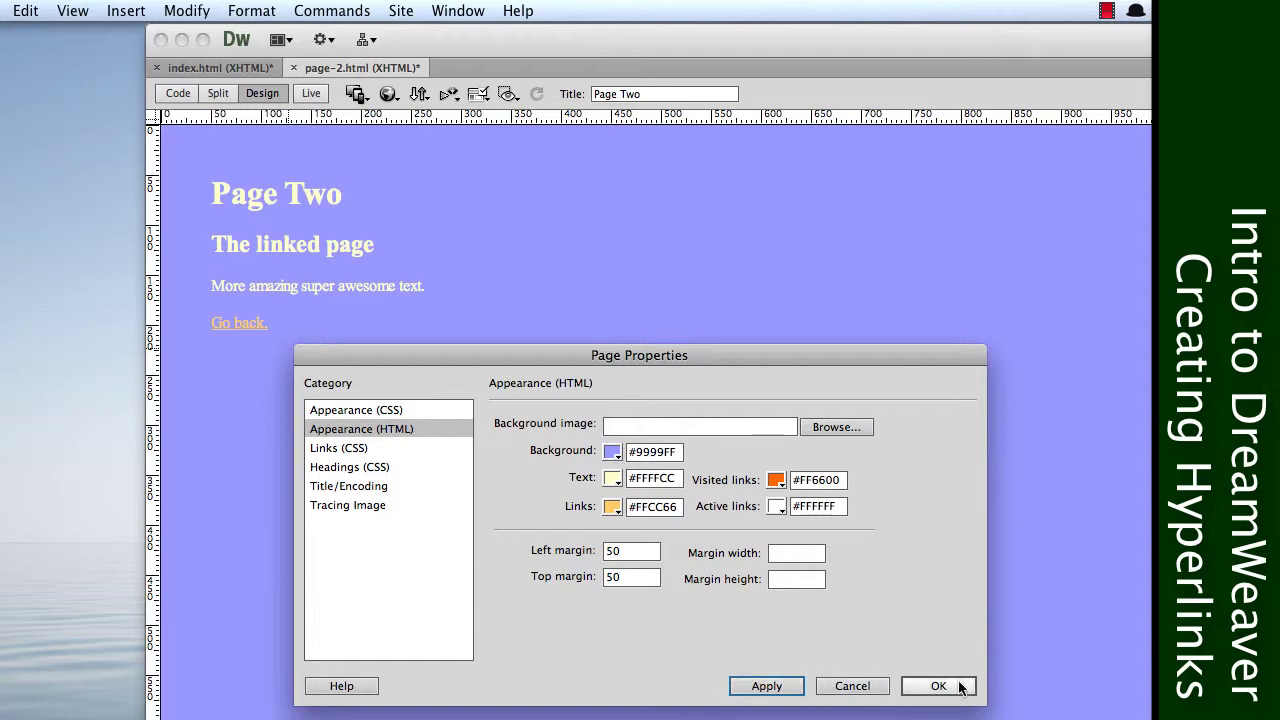
click(938, 686)
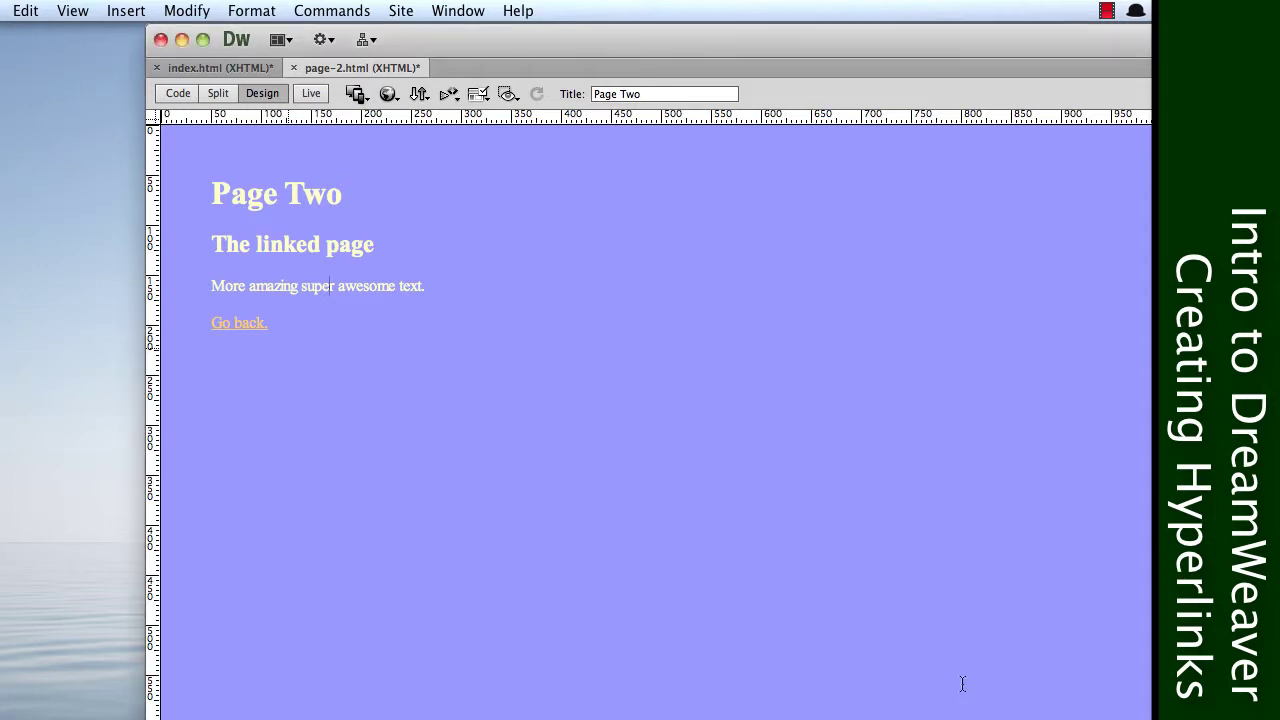
Step: Compare the link colors on the two pages and show the source code of page-2.html
click(220, 66)
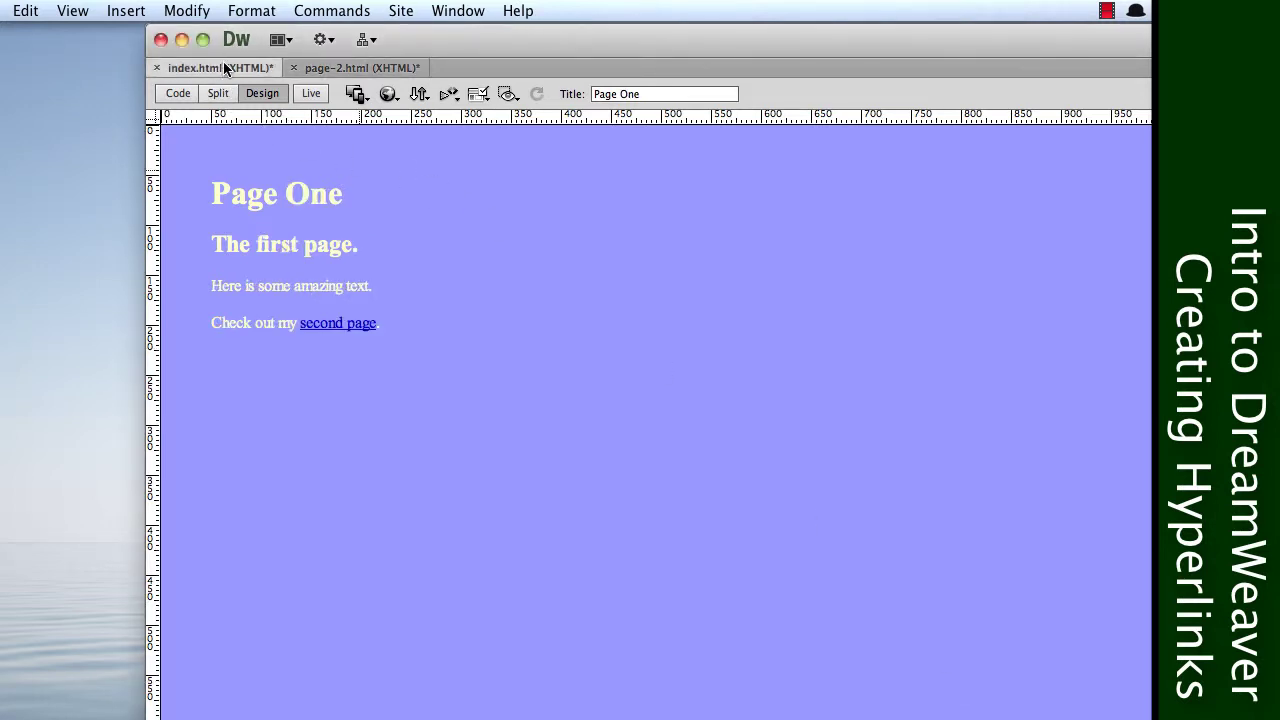
click(312, 67)
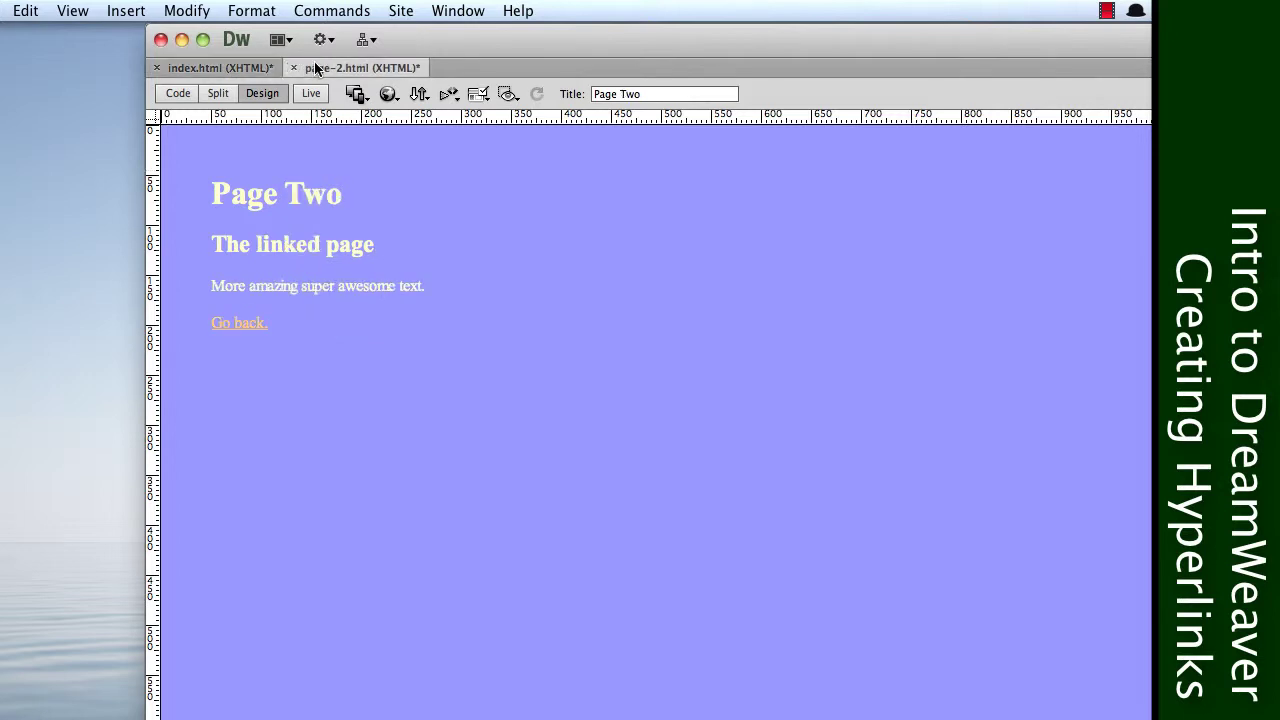
click(180, 93)
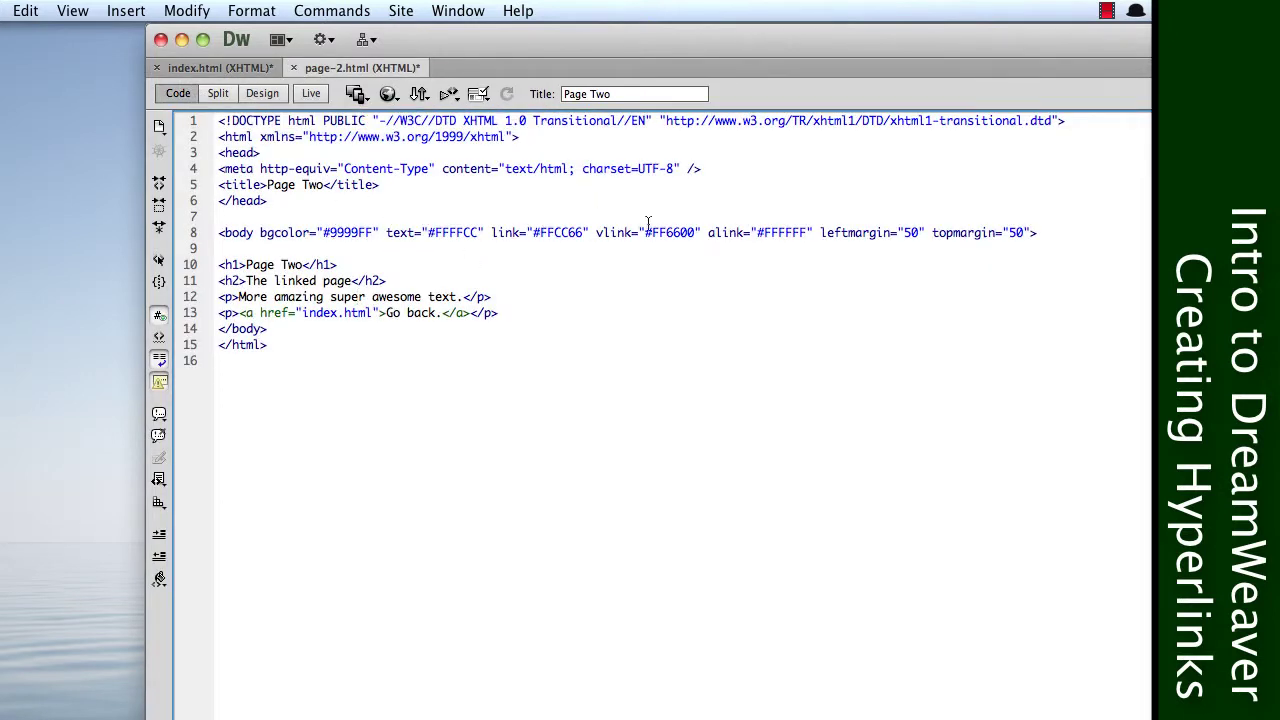
click(175, 68)
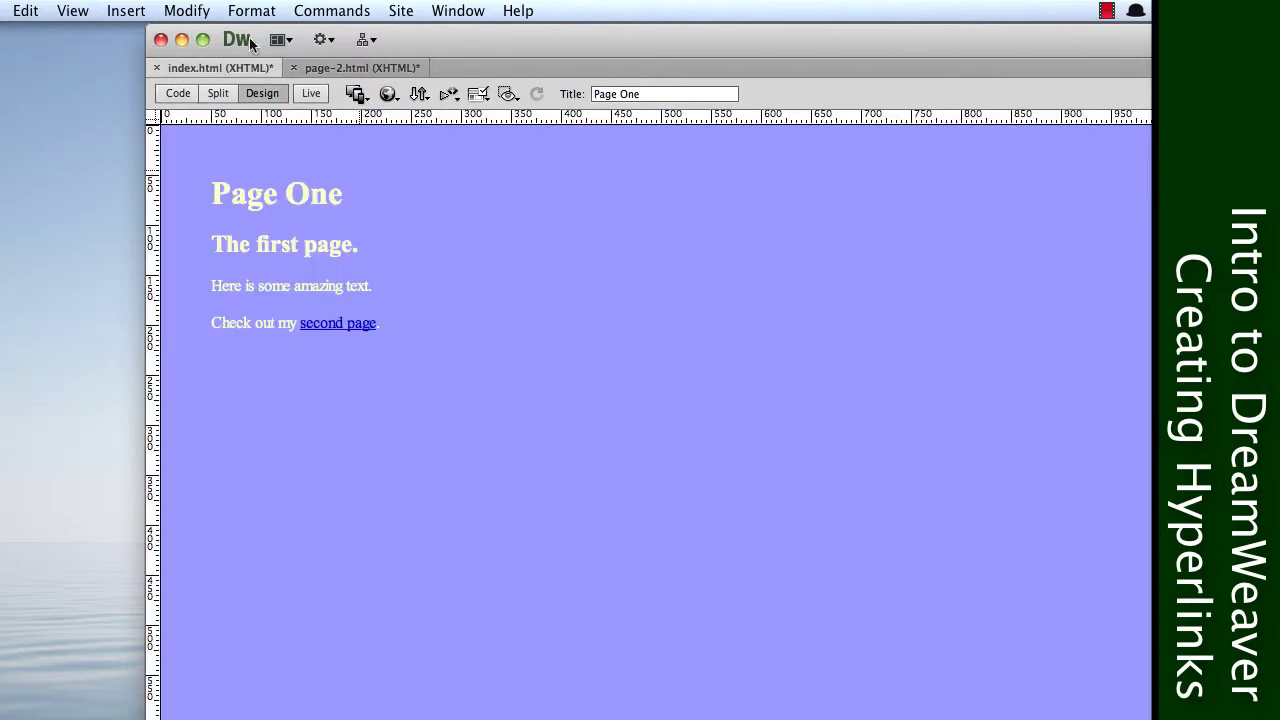
click(251, 11)
mouse_move(200, 14)
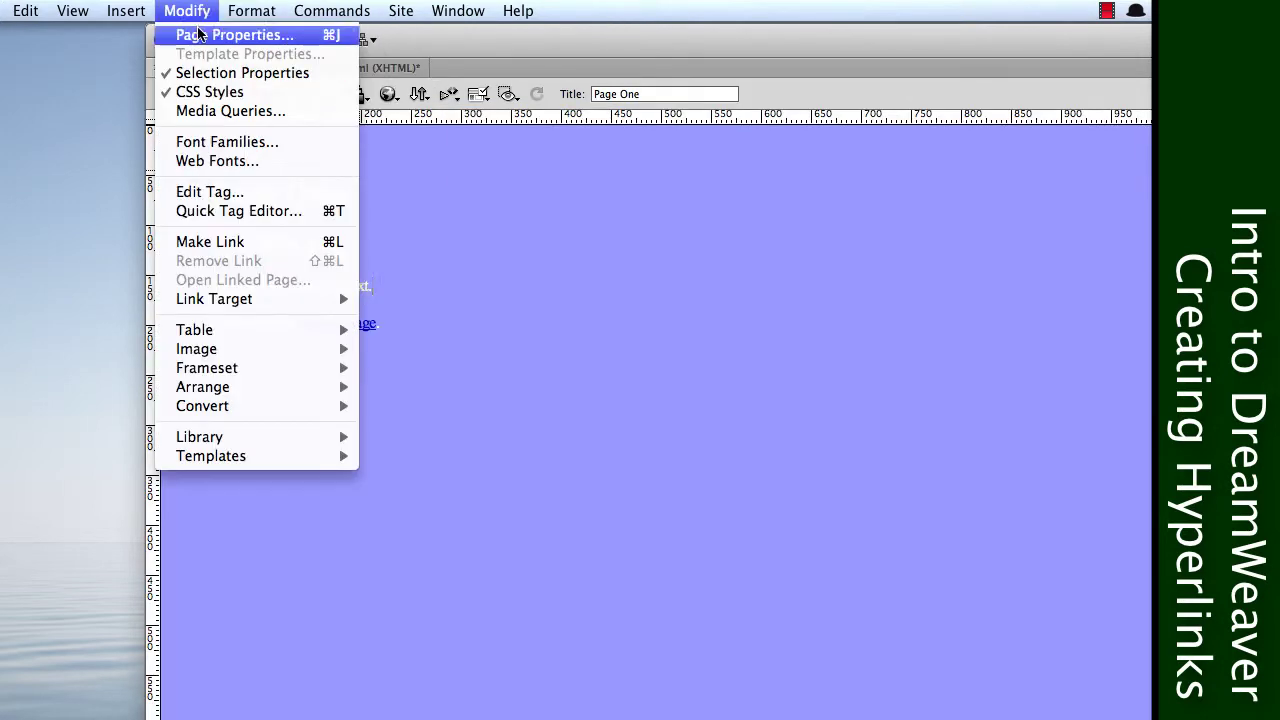
click(199, 36)
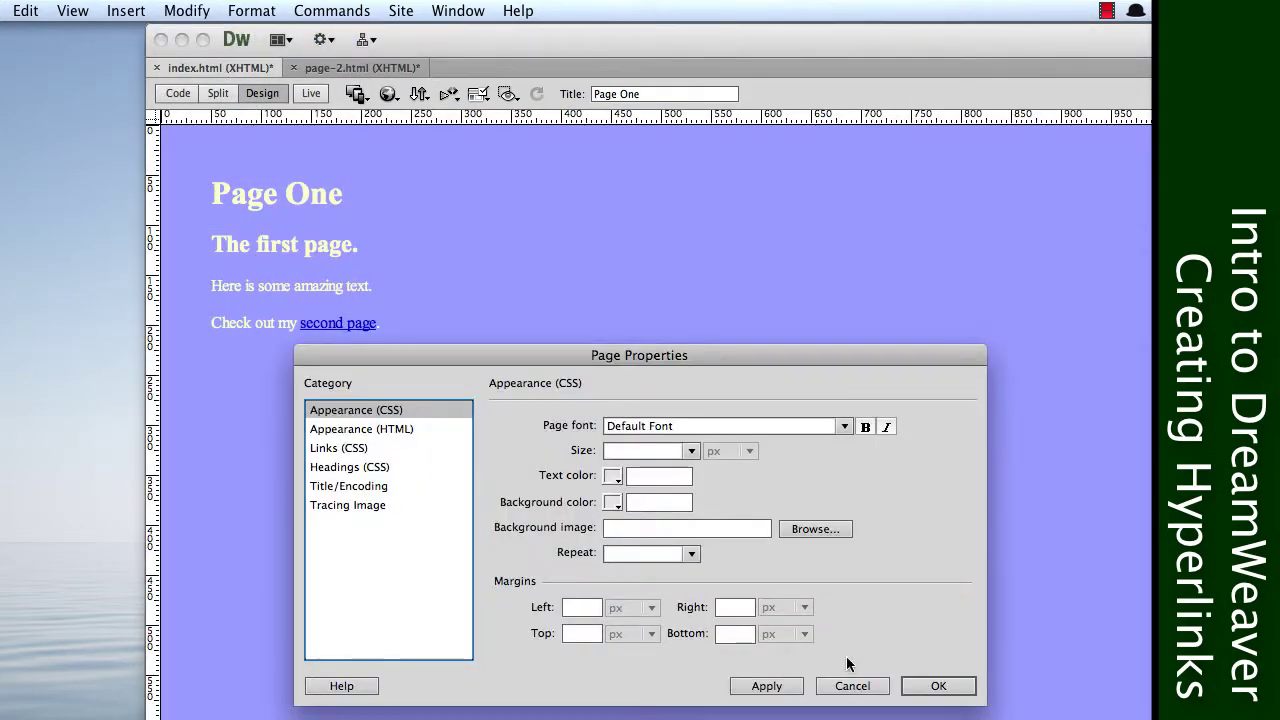
click(373, 428)
click(862, 686)
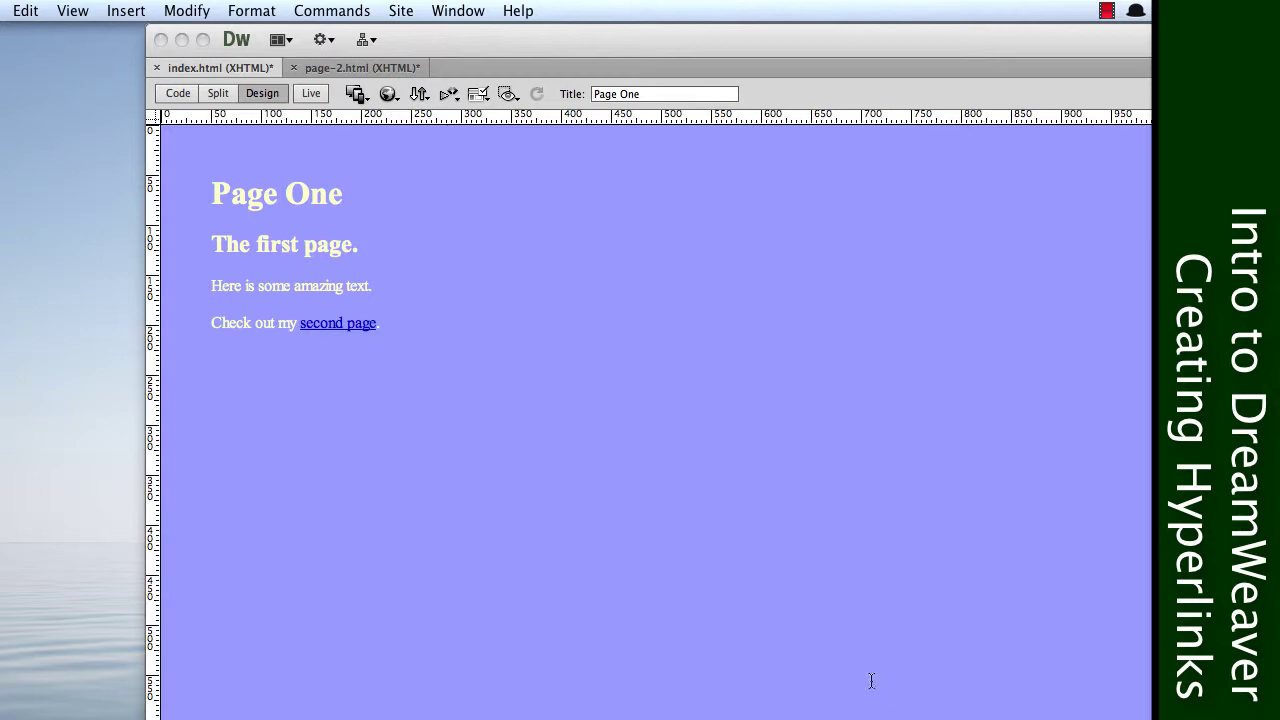
Step: Replace the opening body tag in index.html's code with the one copied from page-2.html
click(177, 93)
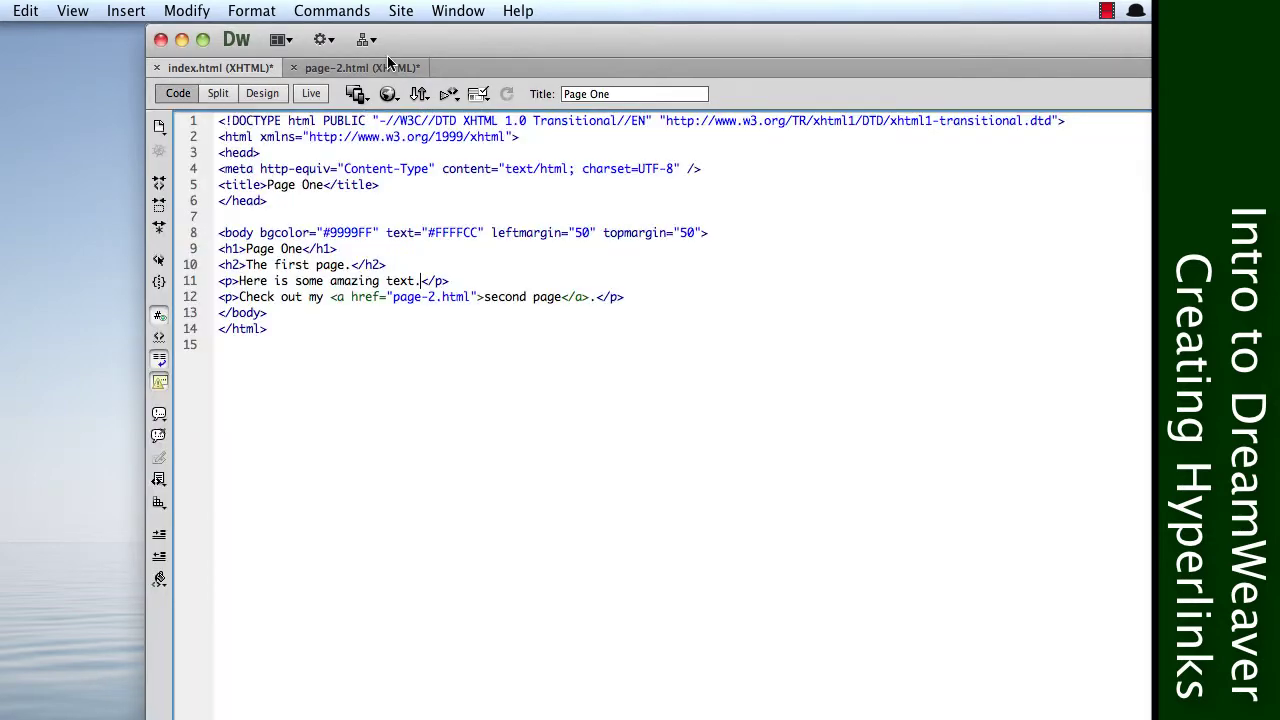
click(385, 67)
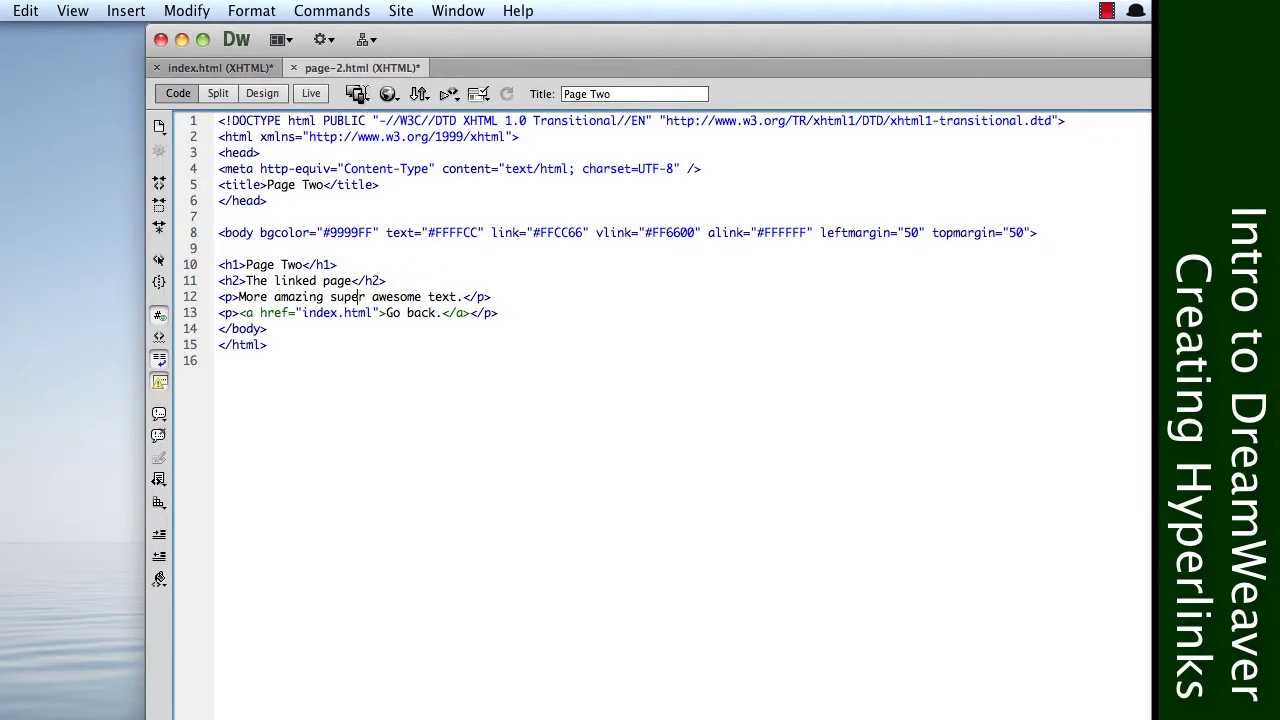
key(super+c)
click(207, 233)
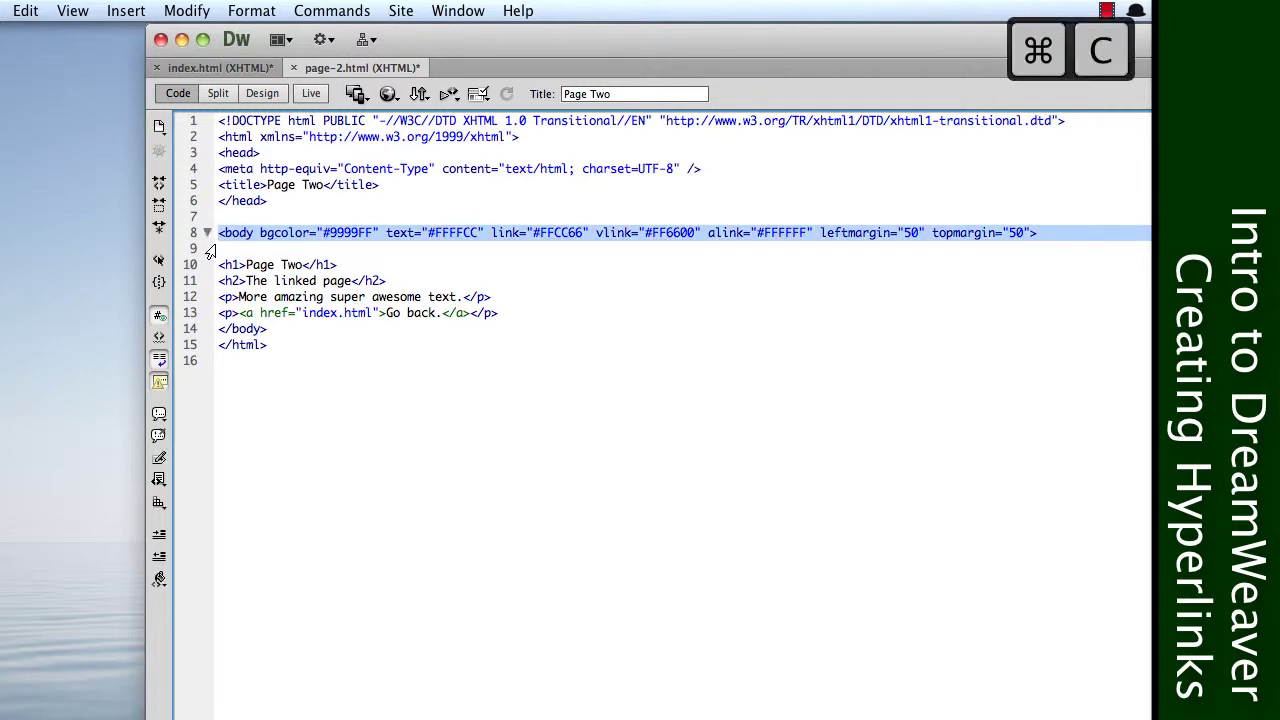
click(204, 68)
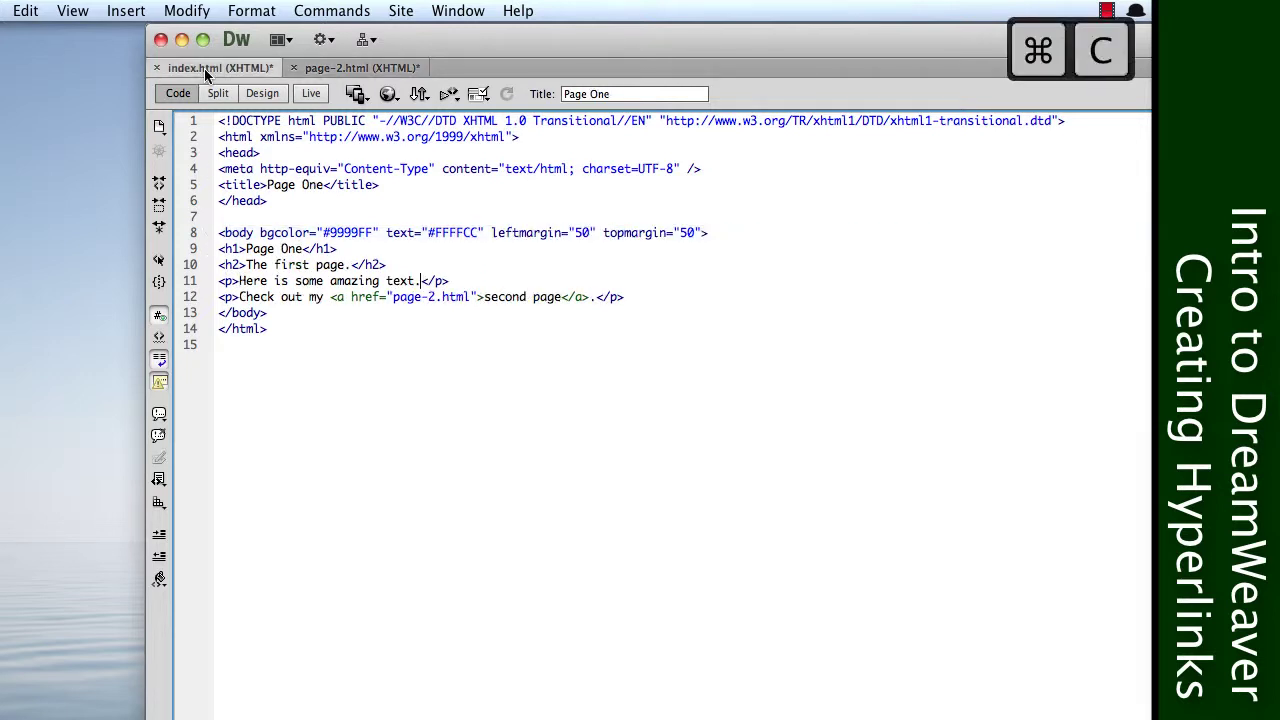
key(super+v)
drag(219, 240, 245, 250)
click(226, 250)
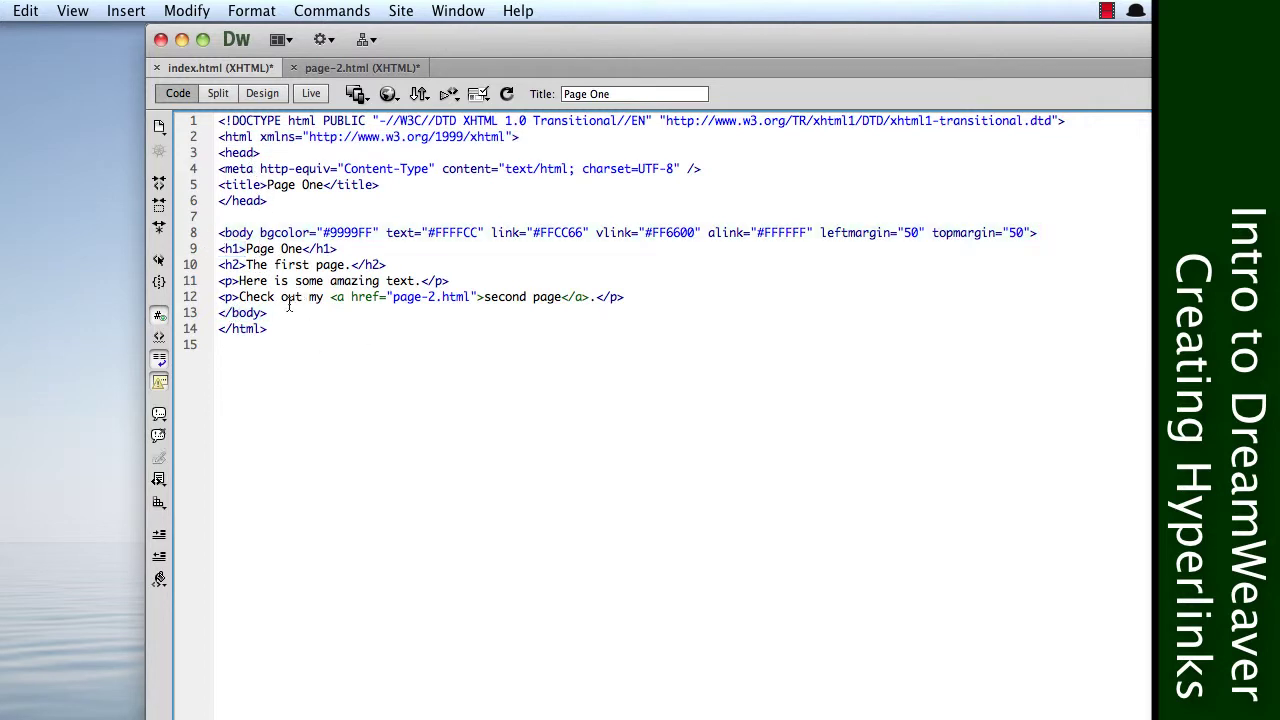
Step: Examine the paragraph tags around "Here is some amazing text." and return index.html to Design view
drag(238, 281, 219, 281)
drag(419, 281, 450, 281)
drag(240, 281, 221, 281)
drag(420, 281, 451, 281)
click(260, 93)
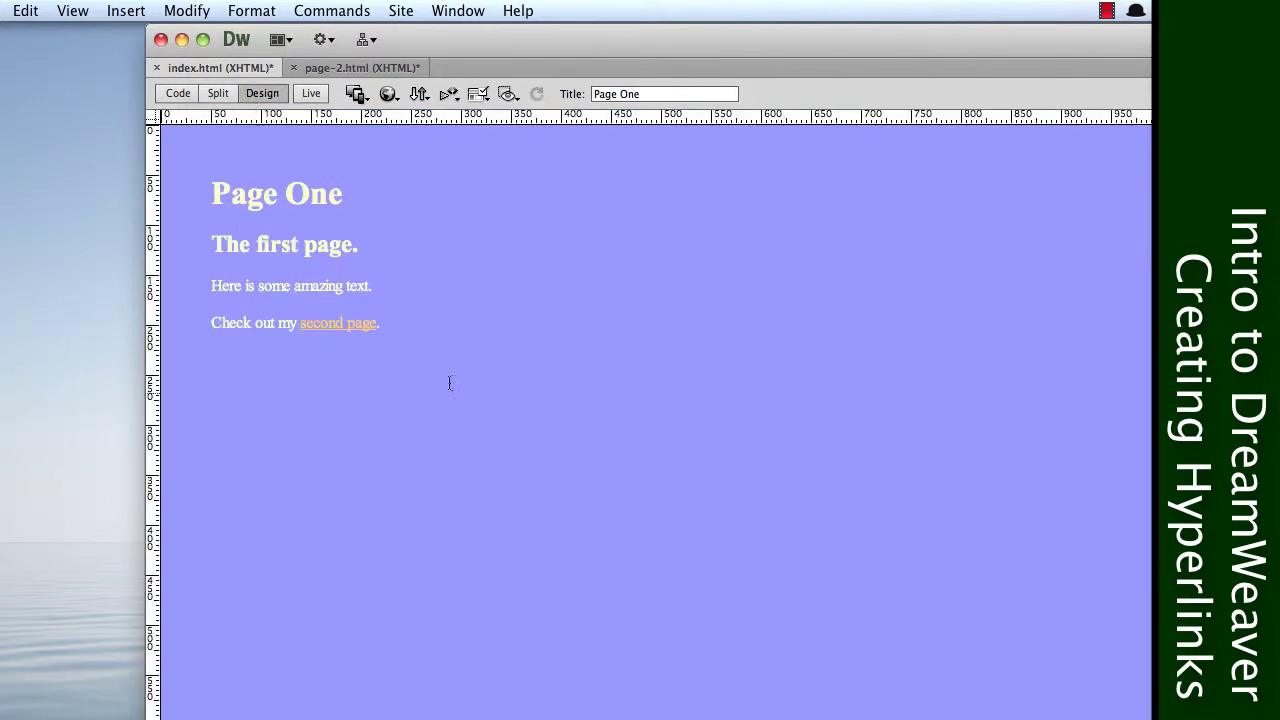
Step: Switch to page-2.html and save its changes
click(404, 290)
click(305, 68)
click(9, 10)
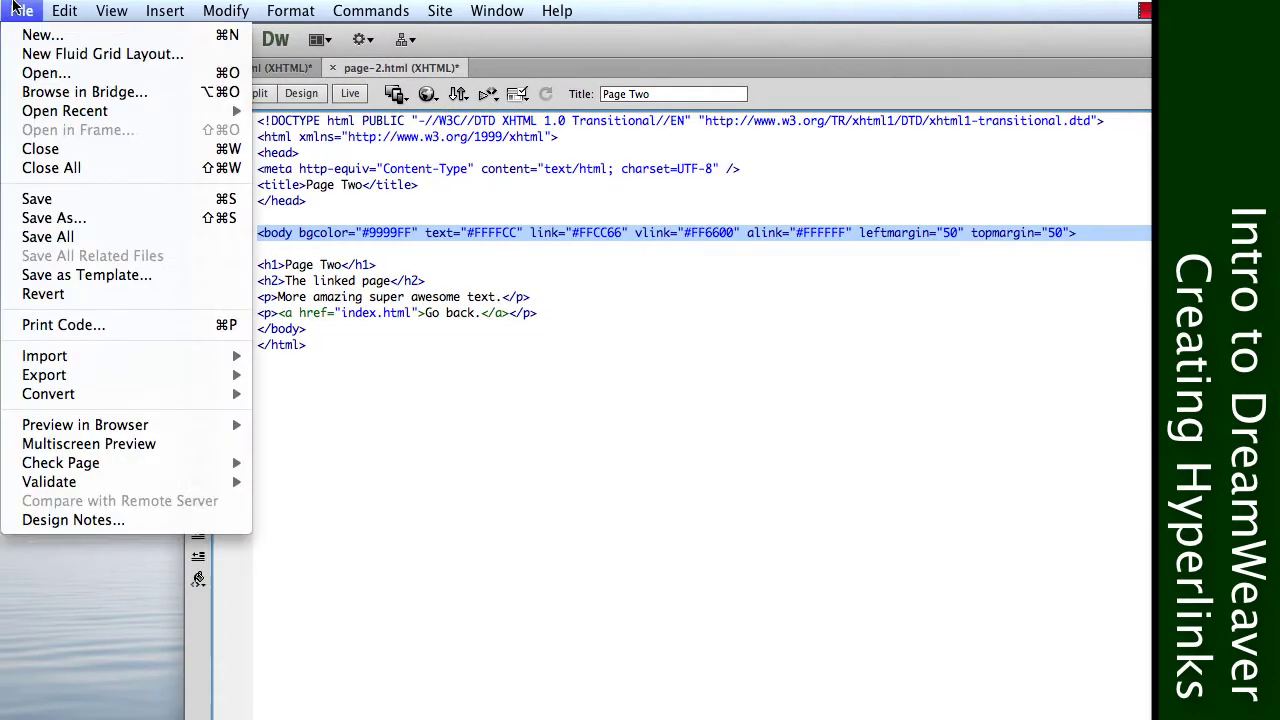
click(62, 196)
Step: Return to index.html and save its changes
click(255, 68)
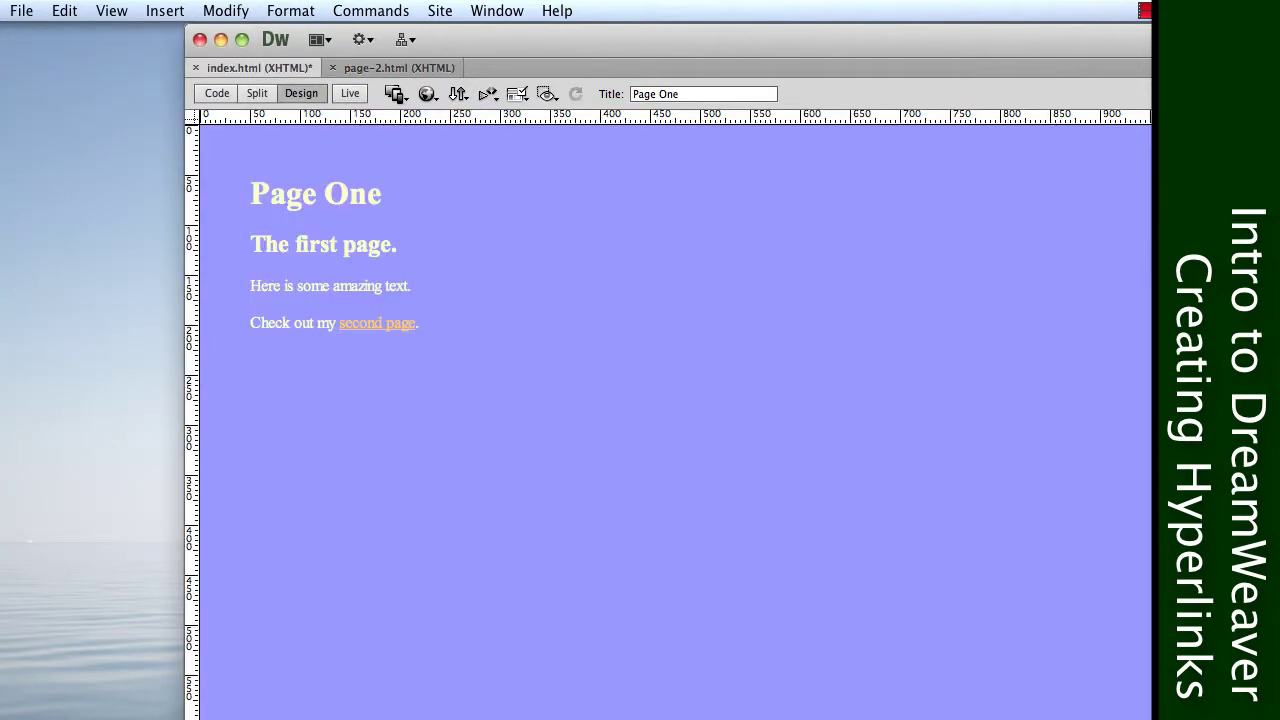
click(21, 10)
click(727, 295)
key(super+s)
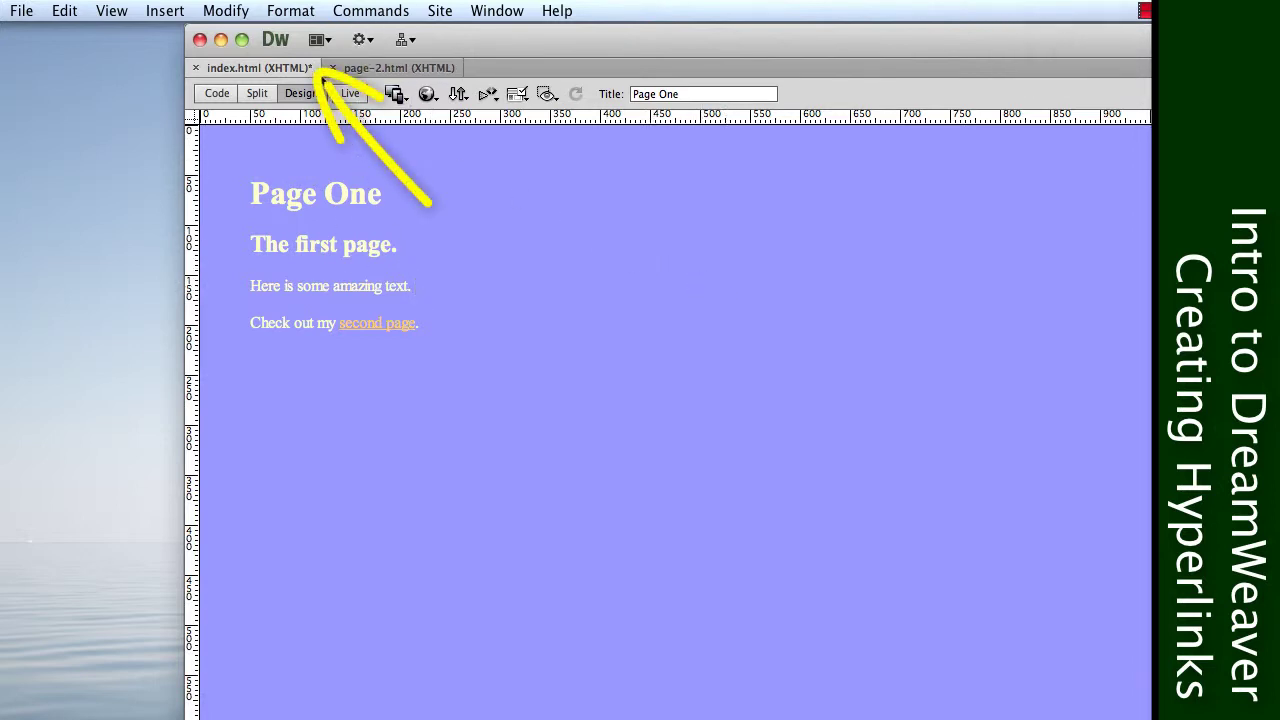
key(super+s)
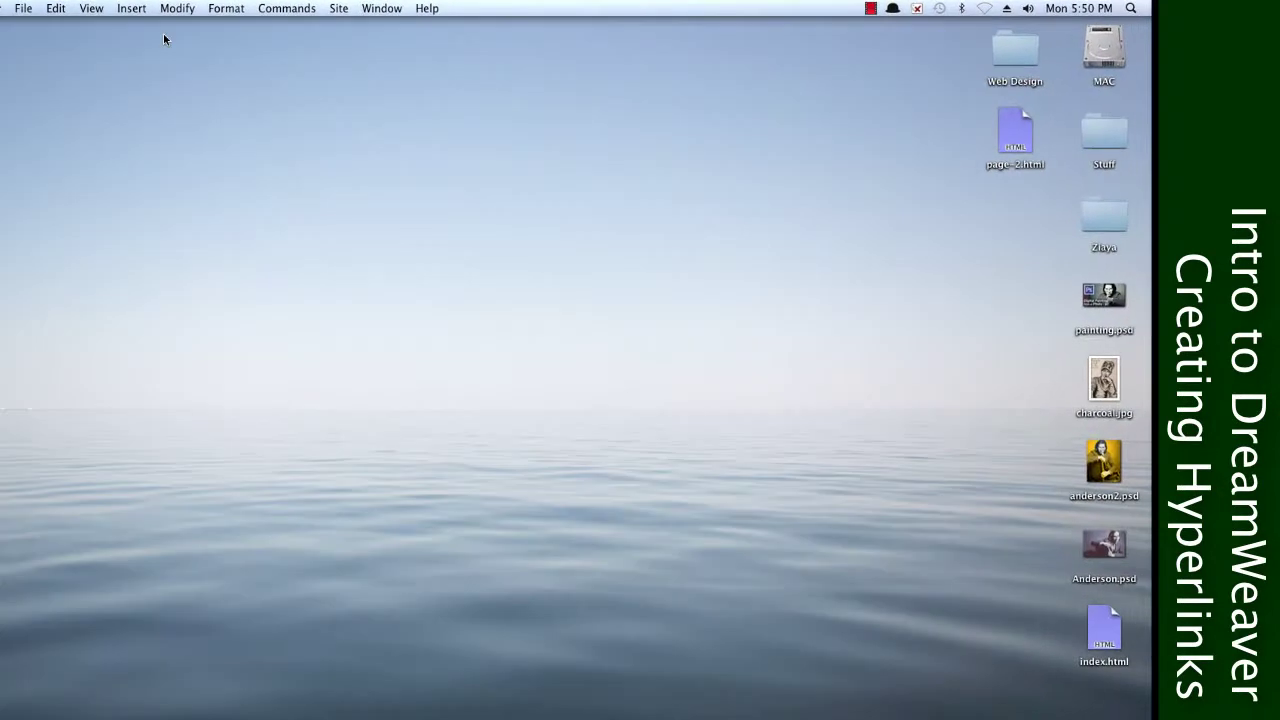
Step: Move index.html and page-2.html side by side in the middle of the desktop
drag(1117, 636, 352, 294)
drag(1015, 135, 417, 284)
click(346, 287)
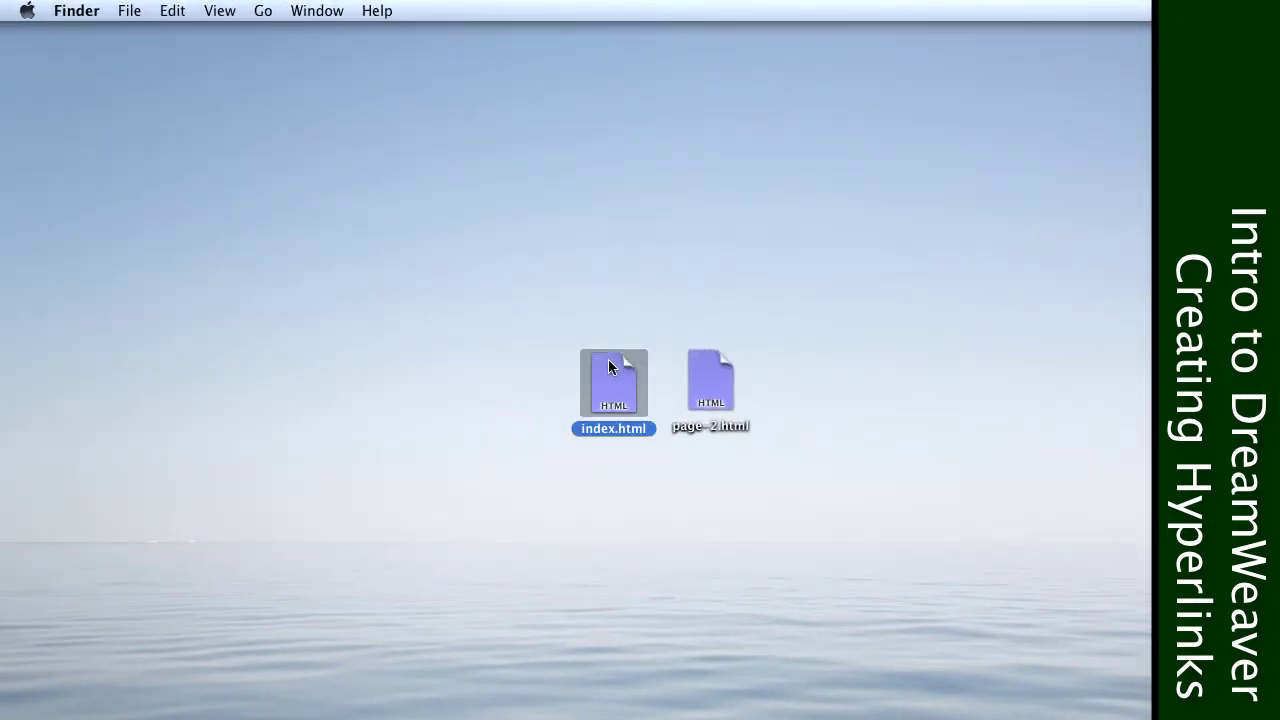
Step: Open index.html in Safari, test the "second page" and "Go back." links between both pages, and close the browser window
double_click(612, 370)
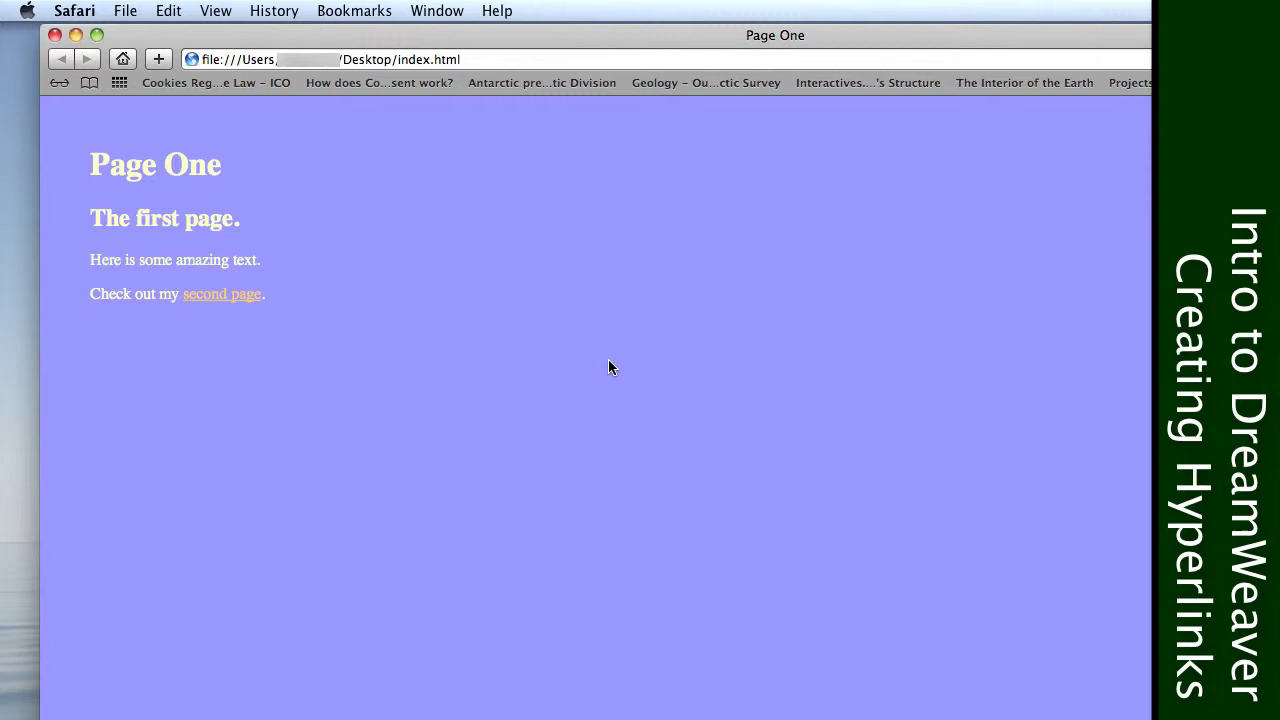
click(210, 296)
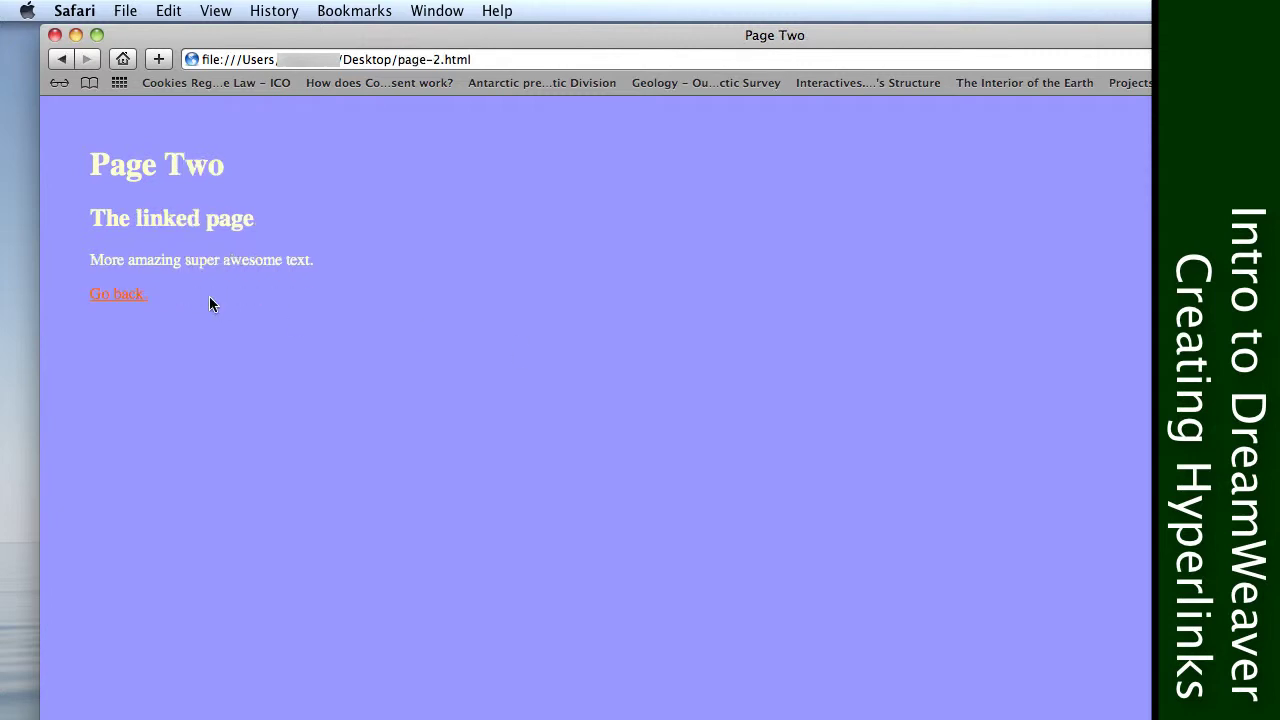
click(118, 296)
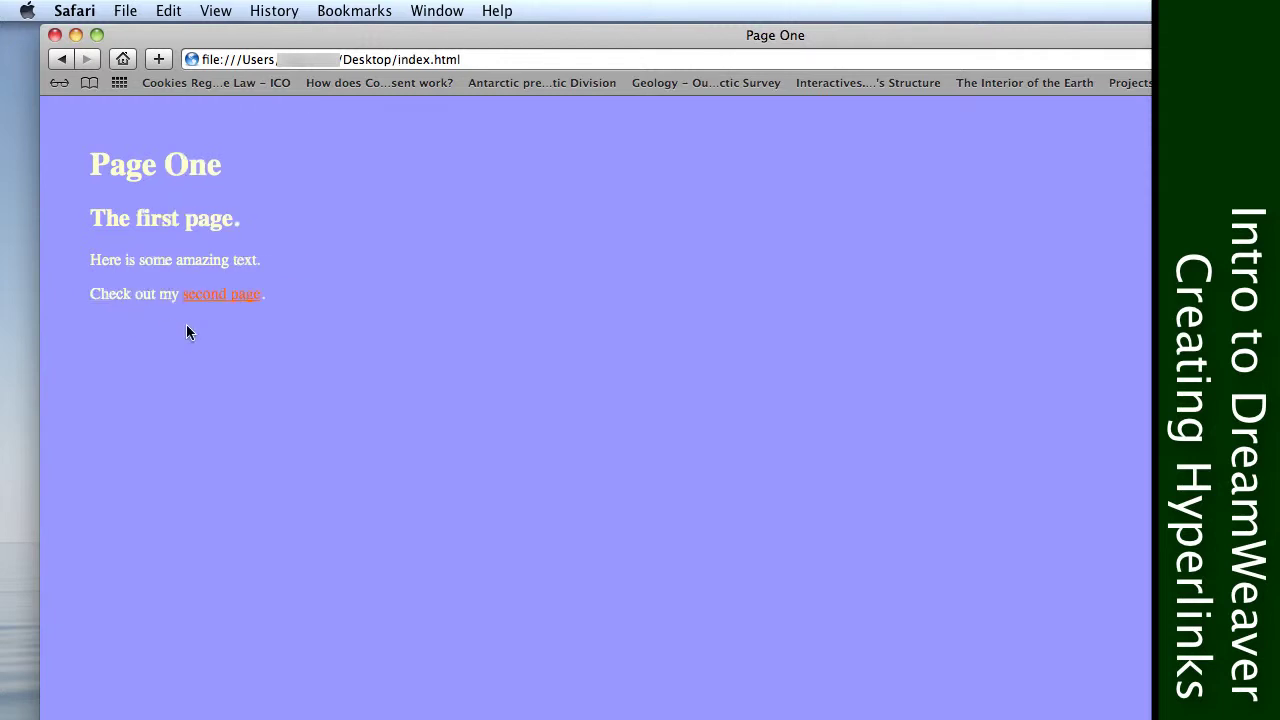
click(249, 300)
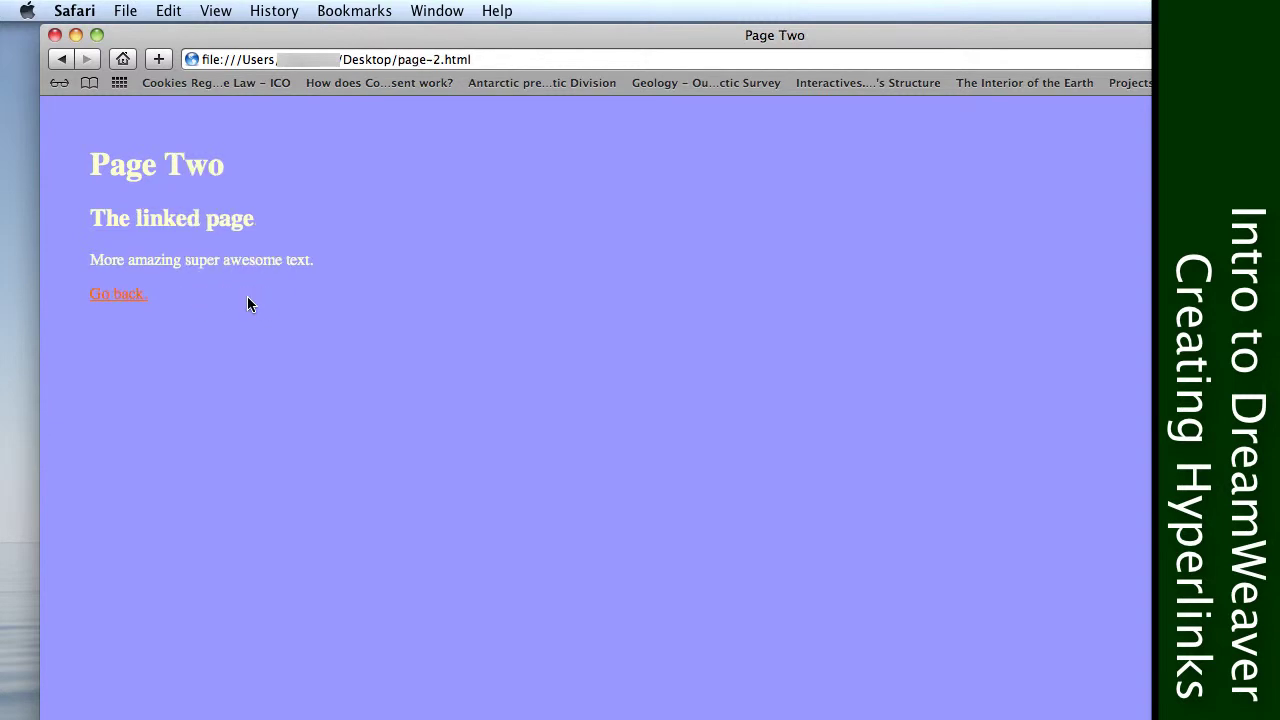
click(55, 35)
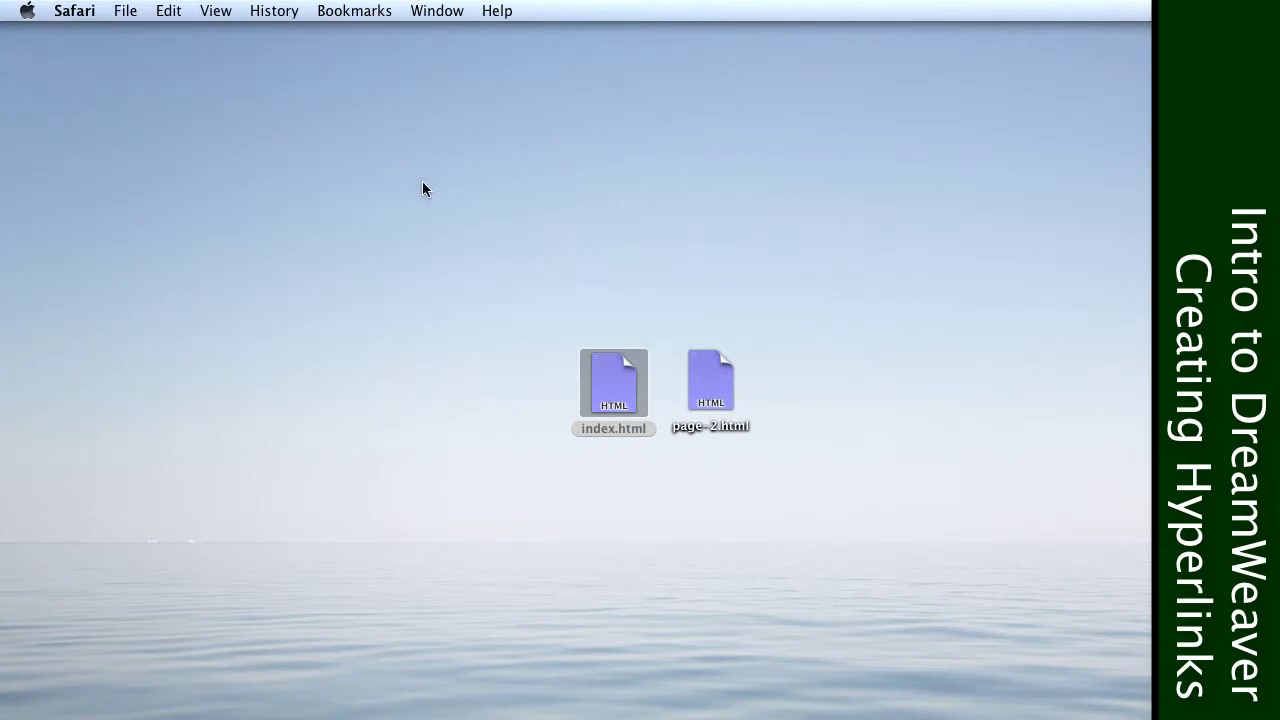
click(614, 385)
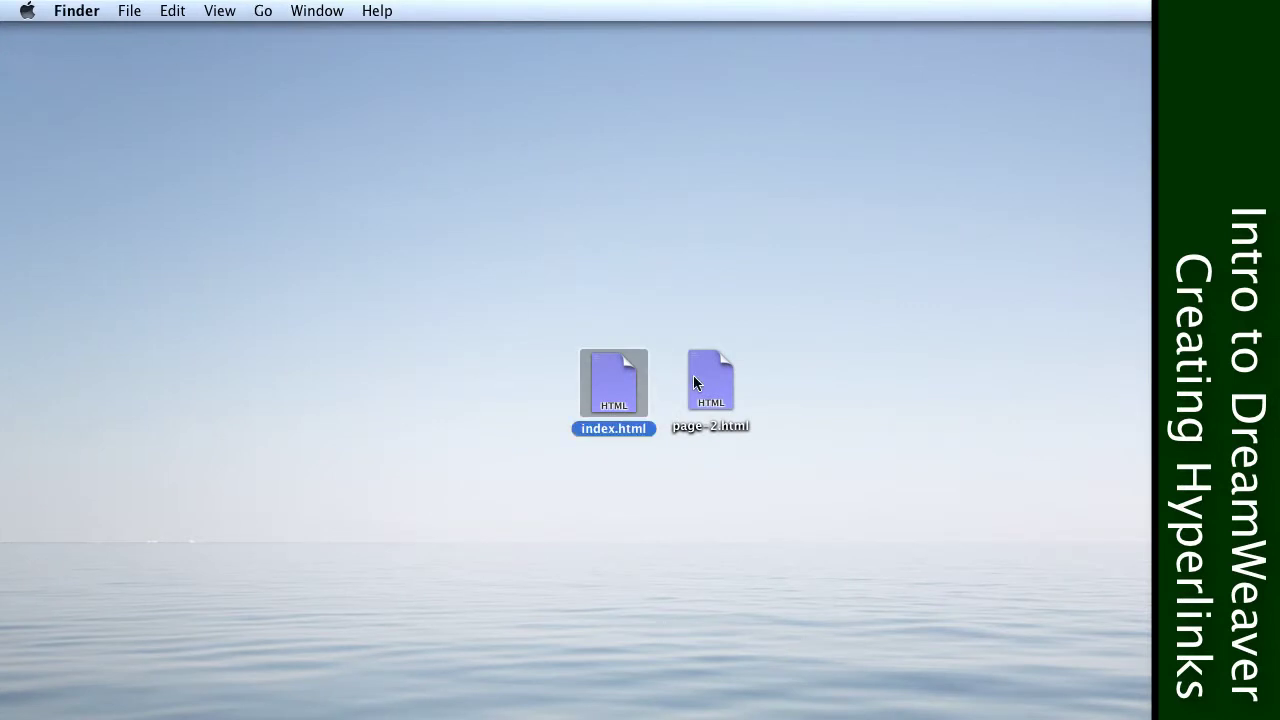